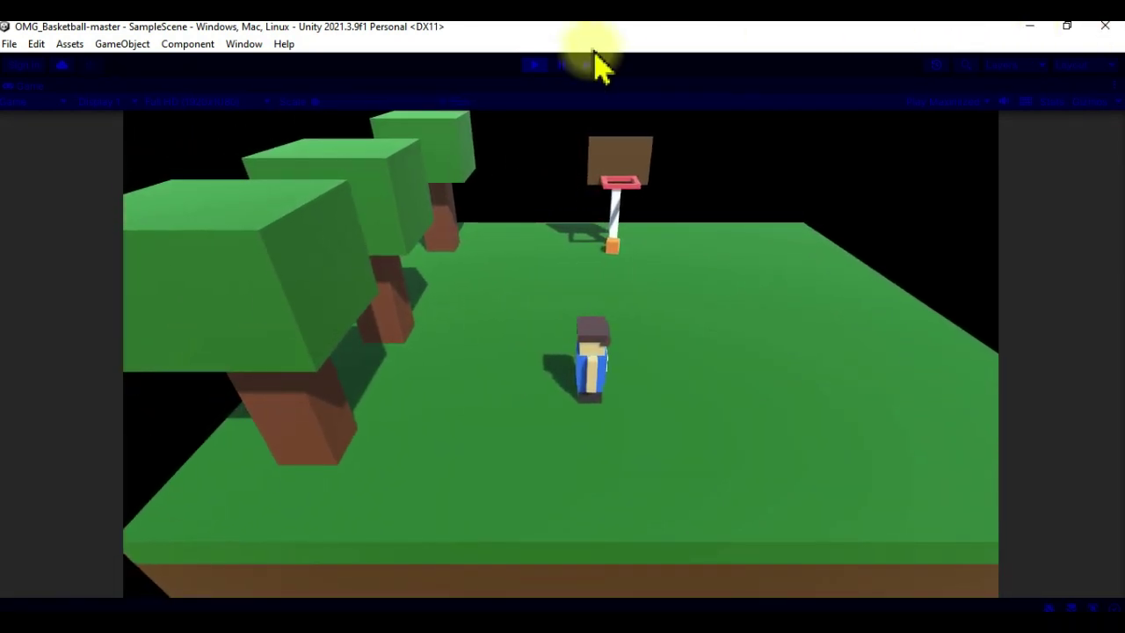
Stop playing the basketball game and return to the normal editor layout.
{"action": "left_click", "coordinate": [544, 68]}
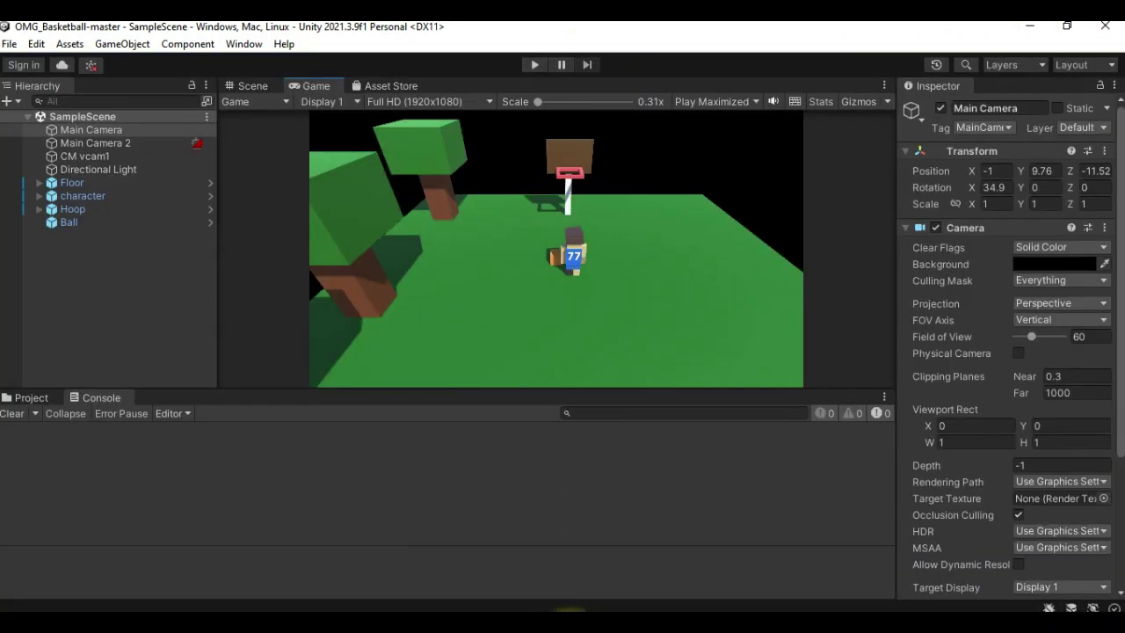
{"action": "scroll", "coordinate": [536, 430], "scroll_direction": "up", "scroll_amount": 15}
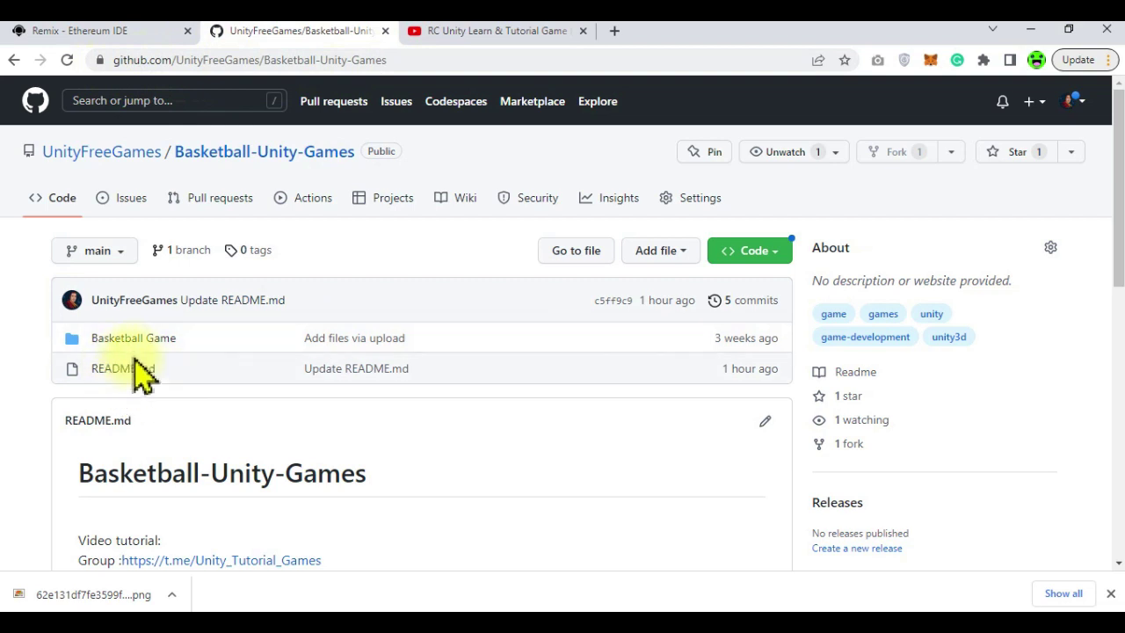
Scroll through the Basketball-Unity-Games README and banner image, then back to the top.
{"action": "scroll", "coordinate": [138, 372], "scroll_direction": "down", "scroll_amount": 3}
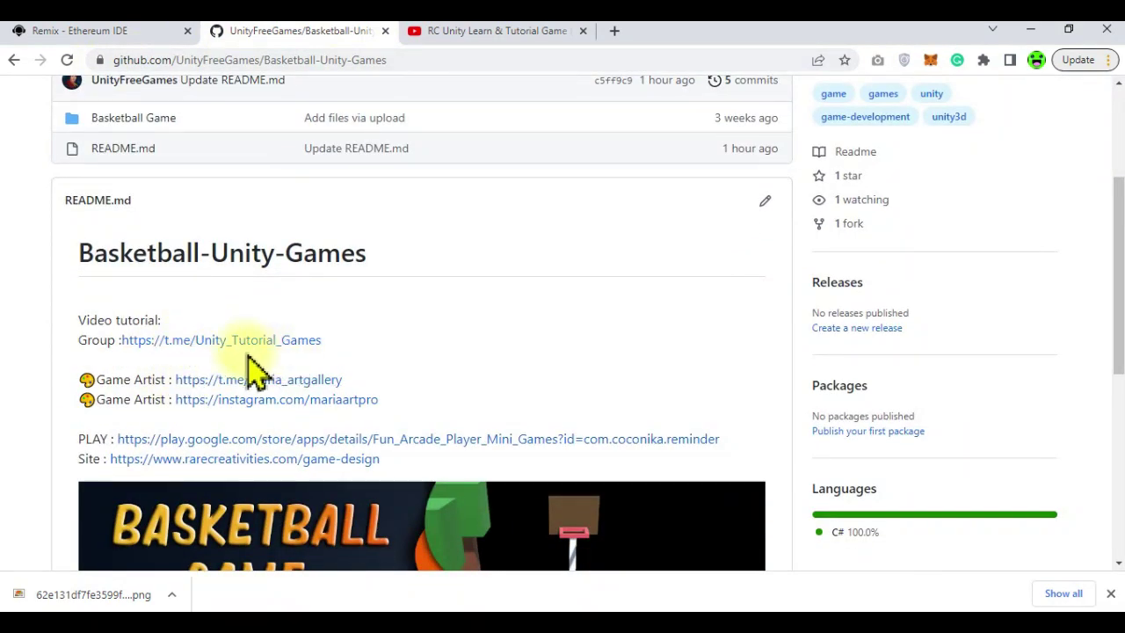
{"action": "scroll", "coordinate": [269, 365], "scroll_direction": "down", "scroll_amount": 2}
{"action": "scroll", "coordinate": [268, 365], "scroll_direction": "down", "scroll_amount": 2}
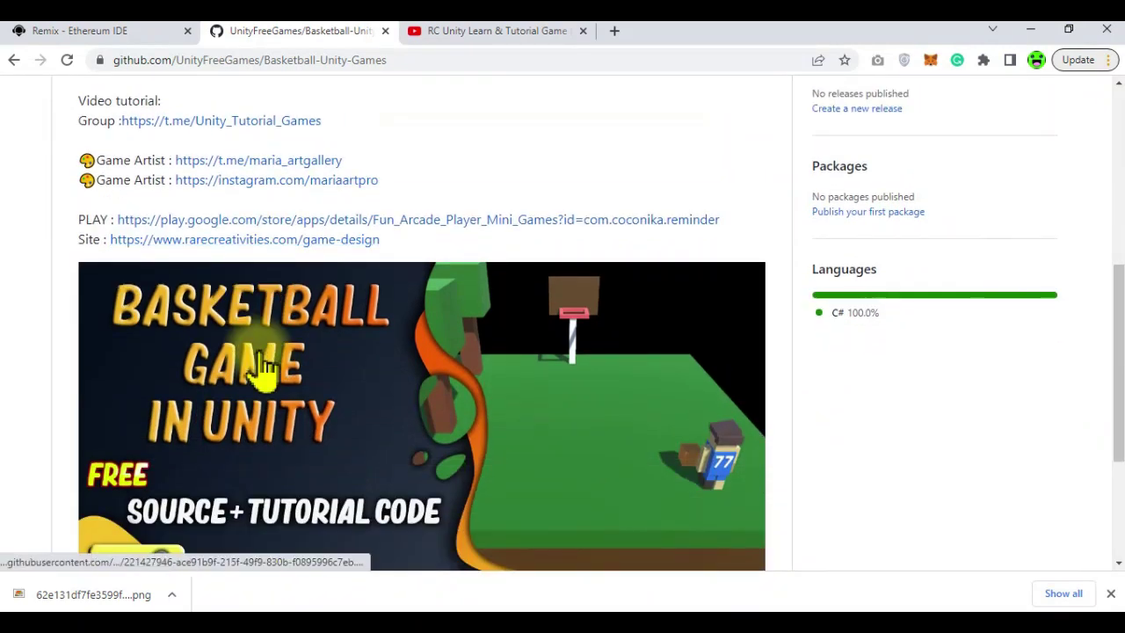
{"action": "scroll", "coordinate": [332, 334], "scroll_direction": "down", "scroll_amount": 3}
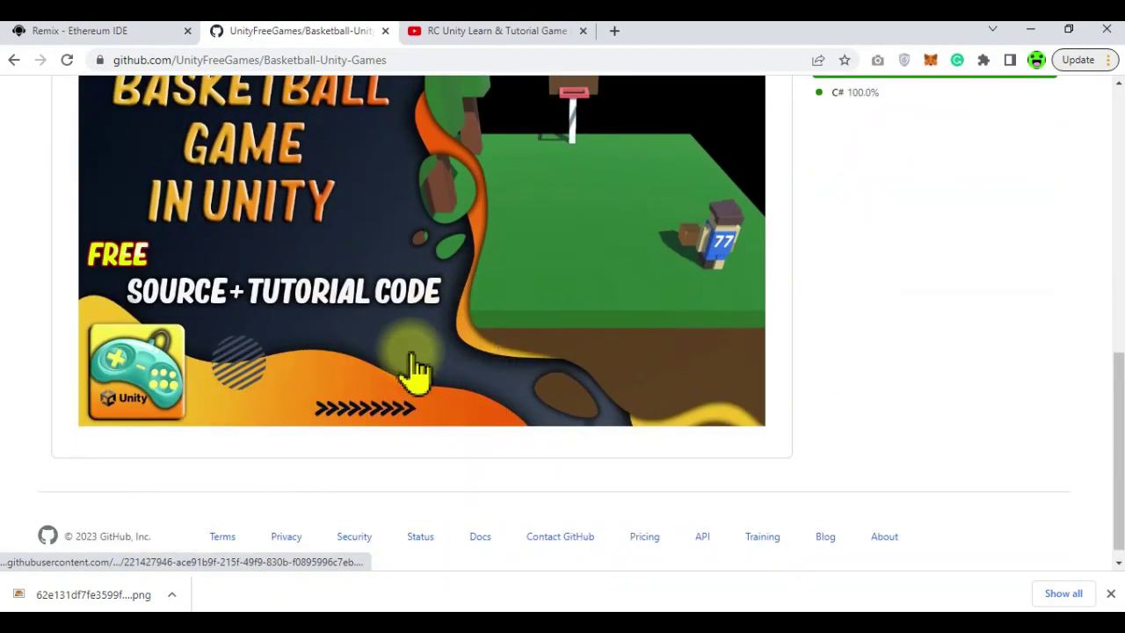
{"action": "scroll", "coordinate": [413, 369], "scroll_direction": "up", "scroll_amount": 2}
{"action": "scroll", "coordinate": [470, 264], "scroll_direction": "up", "scroll_amount": 1}
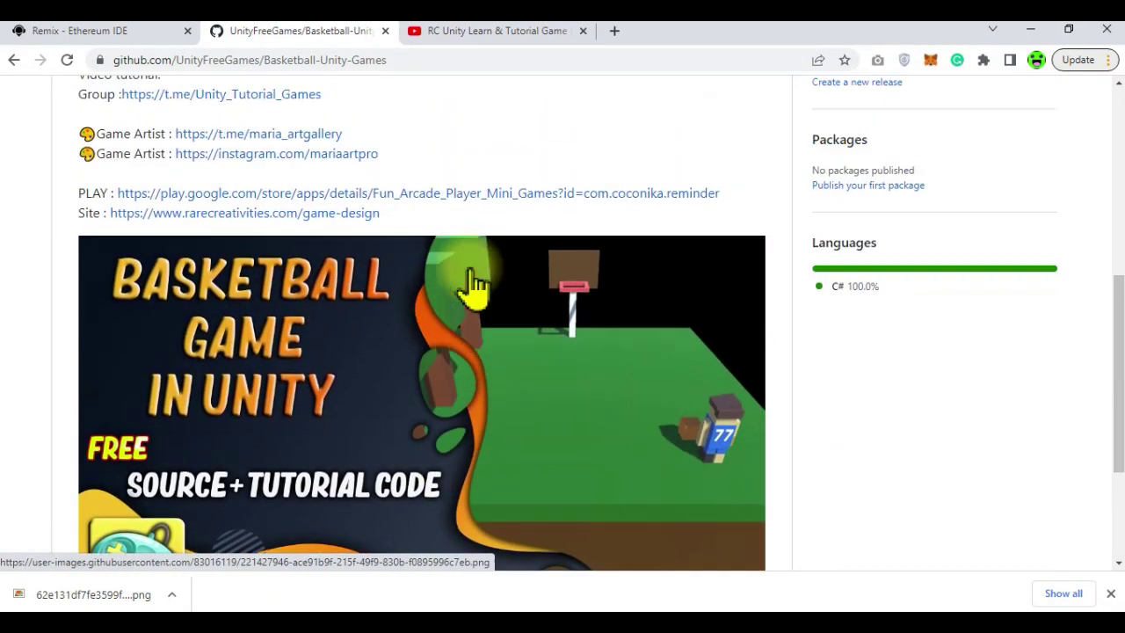
{"action": "scroll", "coordinate": [474, 282], "scroll_direction": "up", "scroll_amount": 2}
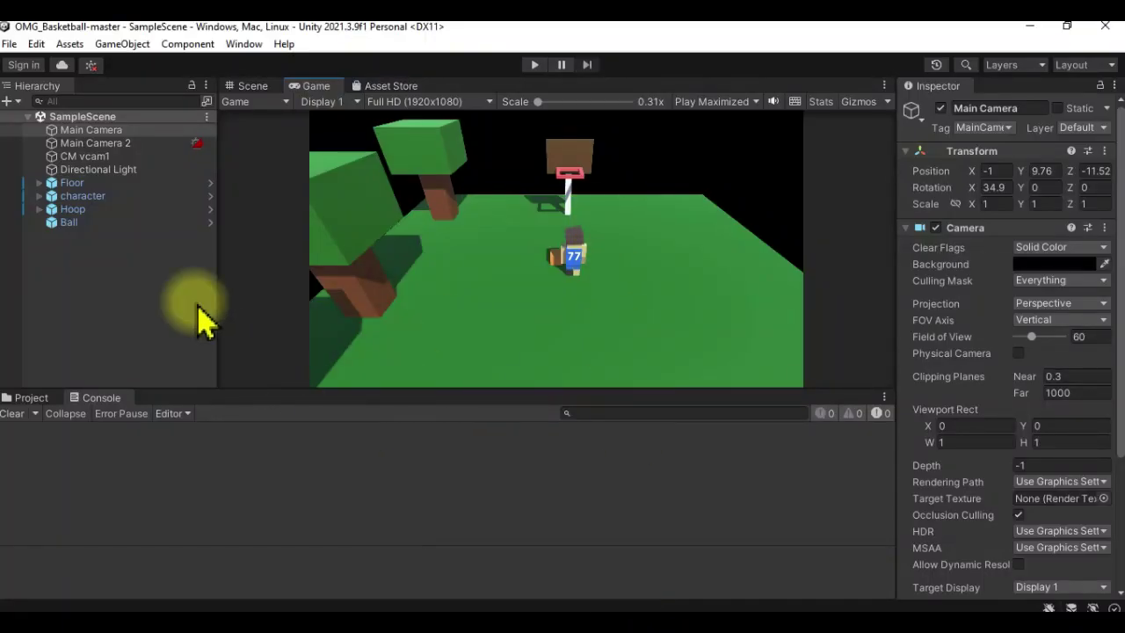
Switch to the Scene view, frame and orbit around Main Camera, then select Main Camera 2.
{"action": "left_click", "coordinate": [252, 86]}
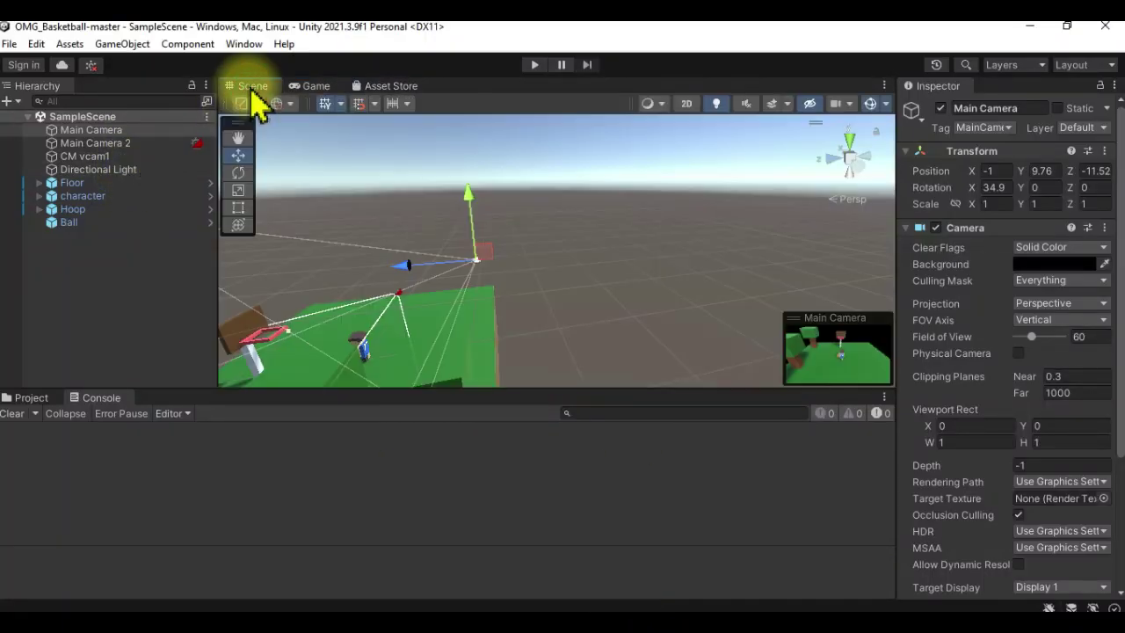
{"action": "double_click", "coordinate": [92, 130]}
{"action": "scroll", "coordinate": [641, 301], "scroll_direction": "up", "scroll_amount": 2}
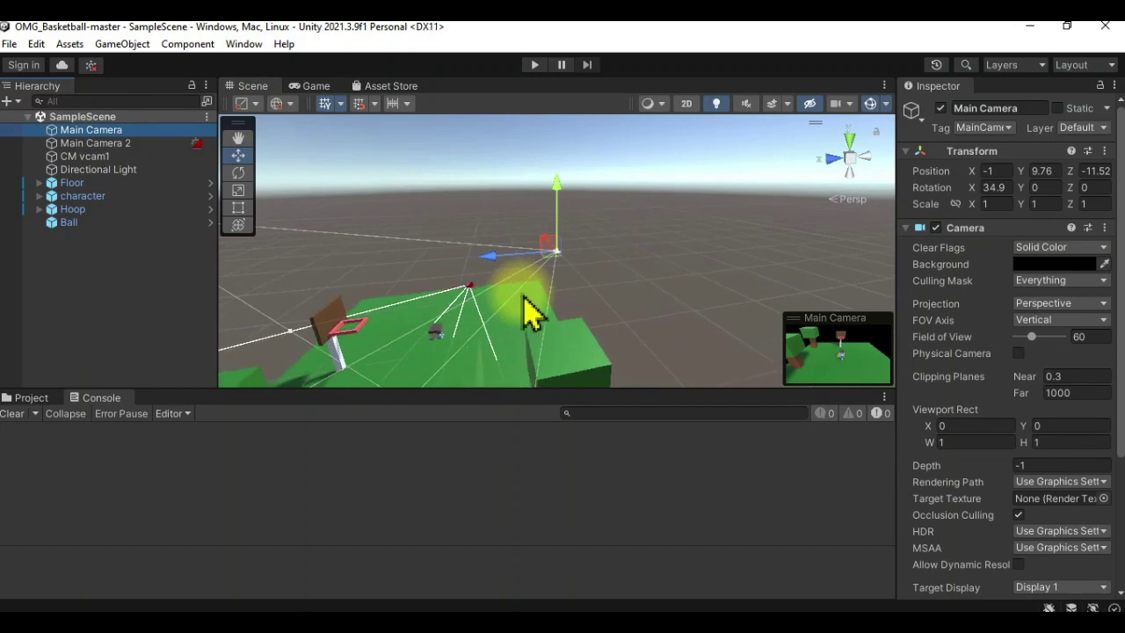
{"action": "scroll", "coordinate": [528, 308], "scroll_direction": "up", "scroll_amount": 2}
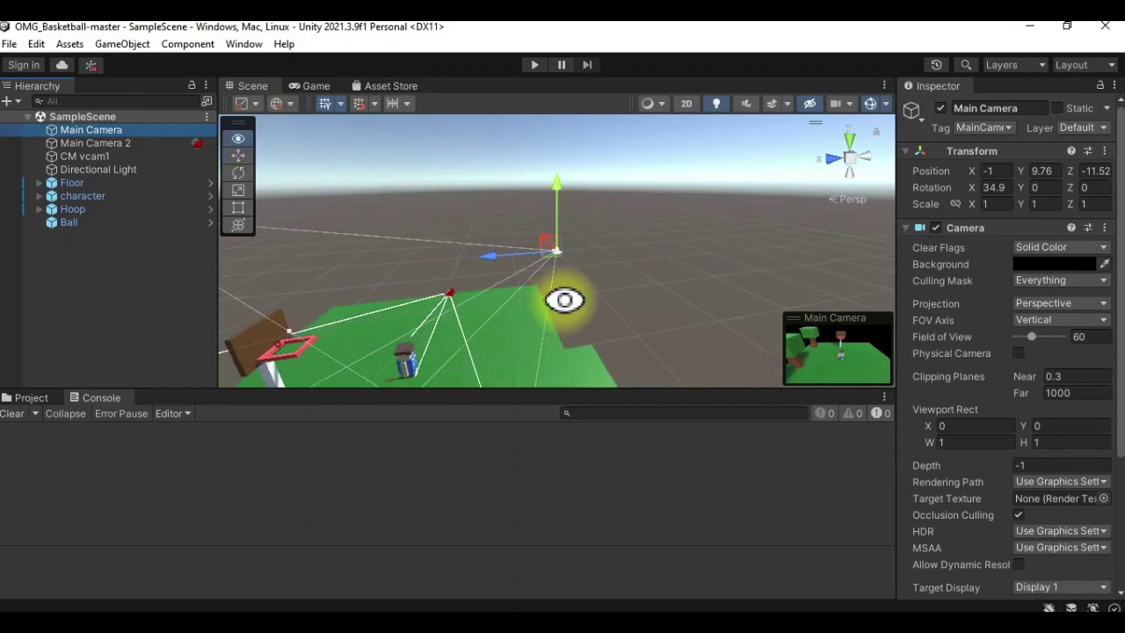
{"action": "left_click_drag", "start_coordinate": [564, 299], "coordinate": [487, 330], "text": "alt"}
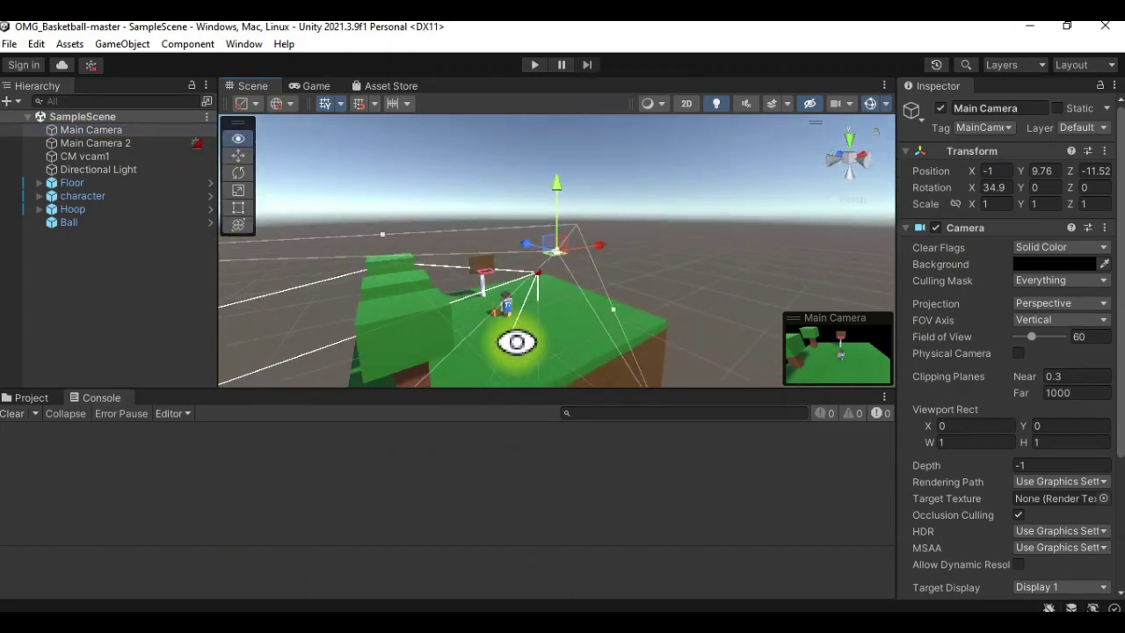
{"action": "left_click", "coordinate": [112, 143]}
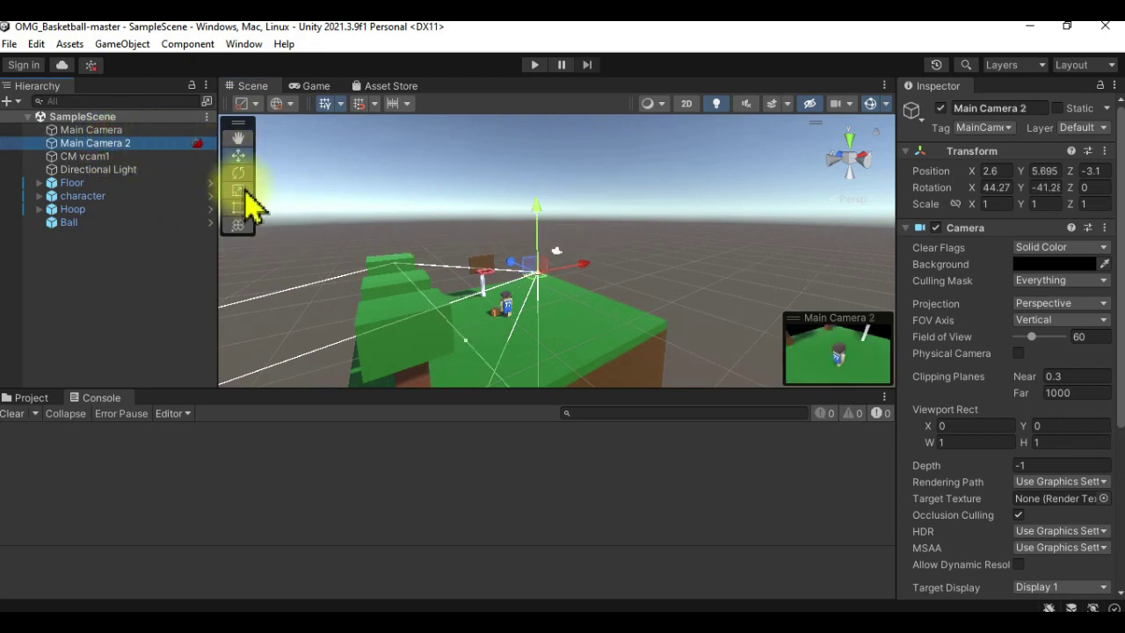
{"action": "left_click", "coordinate": [246, 46]}
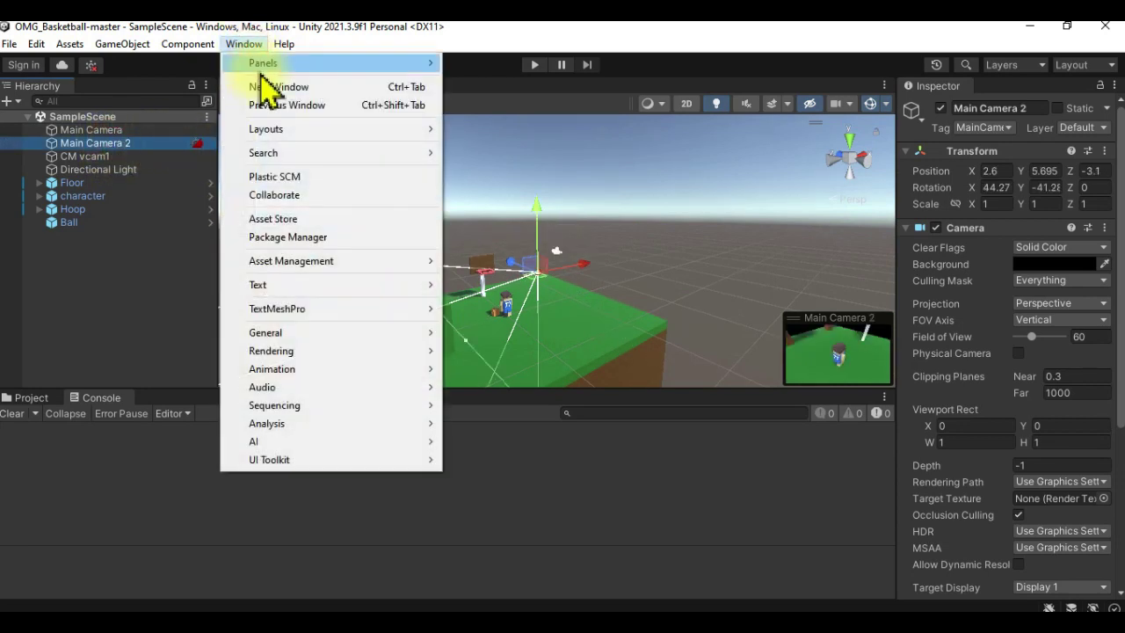
Check the JetBrains Rider Editor and Cinemachine 2.8.9 package details in Package Manager, then close it.
{"action": "left_click", "coordinate": [290, 238]}
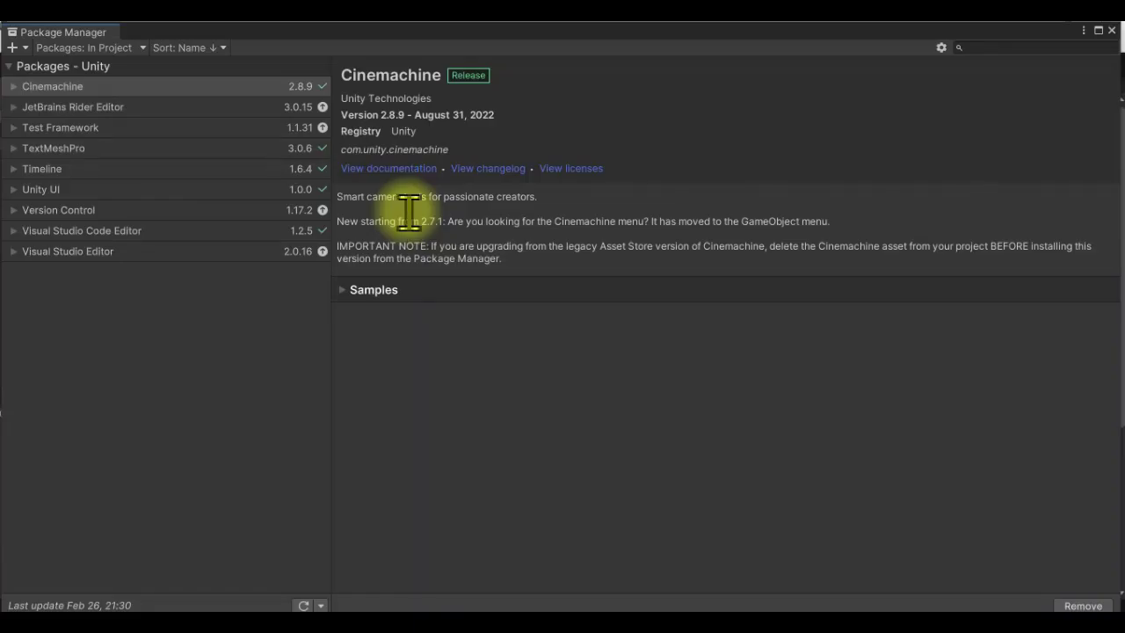
{"action": "left_click", "coordinate": [72, 112]}
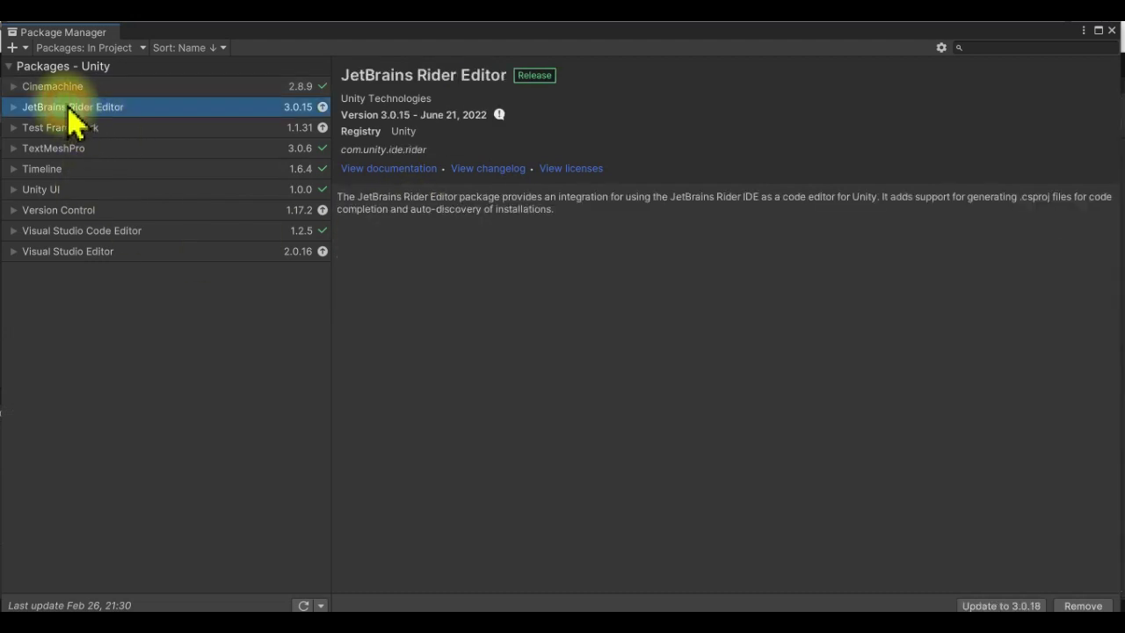
{"action": "left_click", "coordinate": [69, 92]}
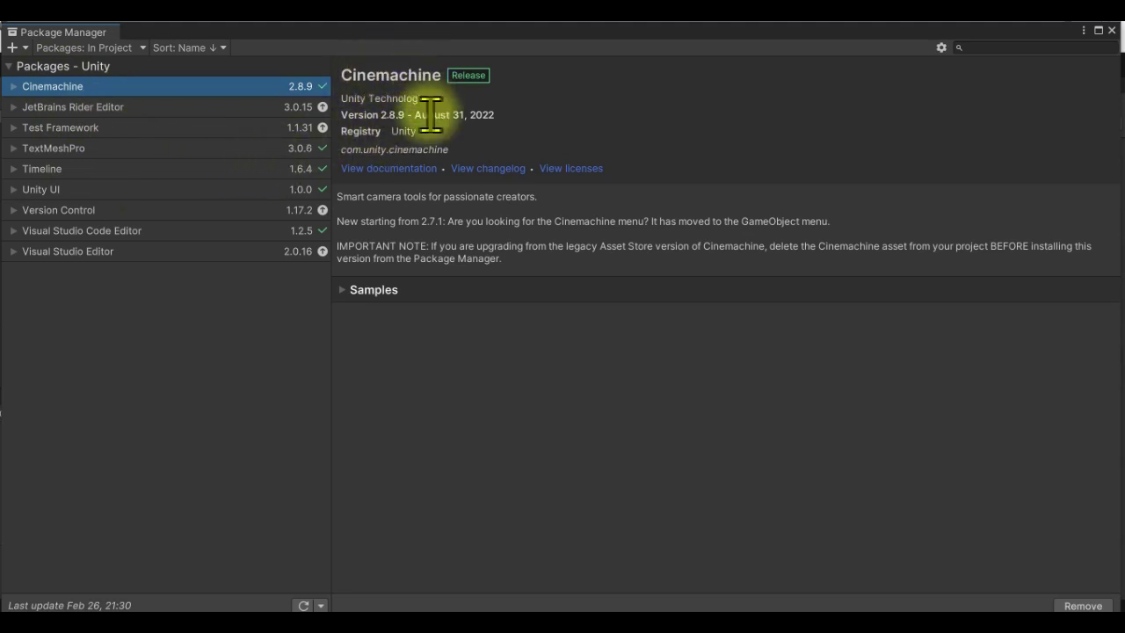
{"action": "left_click", "coordinate": [1112, 31]}
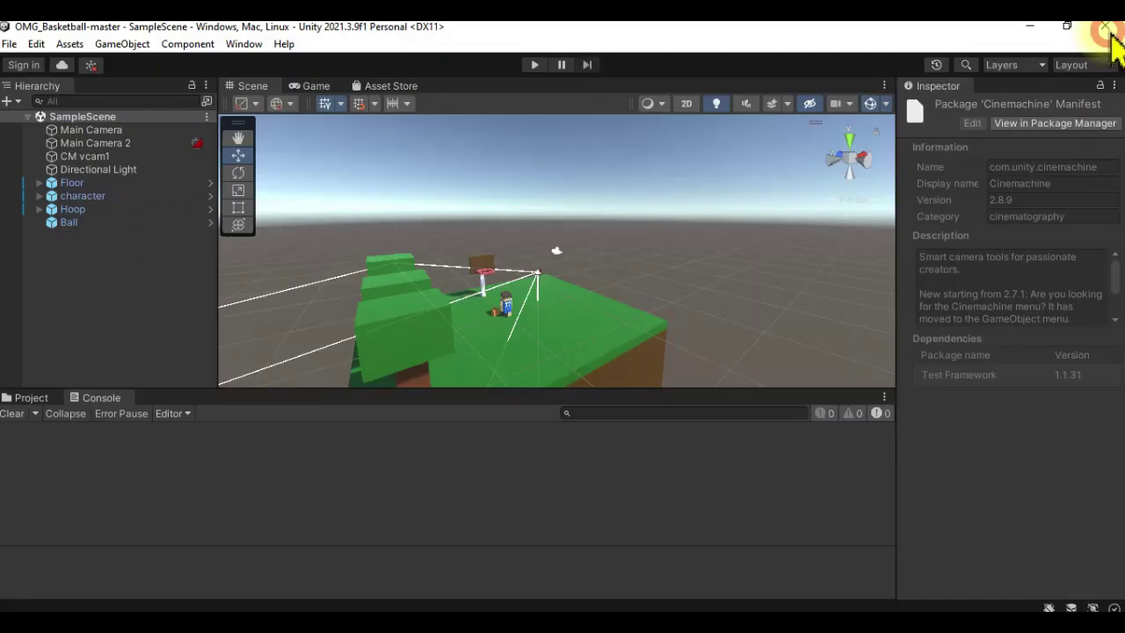
Select Main Camera 2 and browse the Hierarchy's Cinemachine create options without adding anything.
{"action": "left_click", "coordinate": [102, 132]}
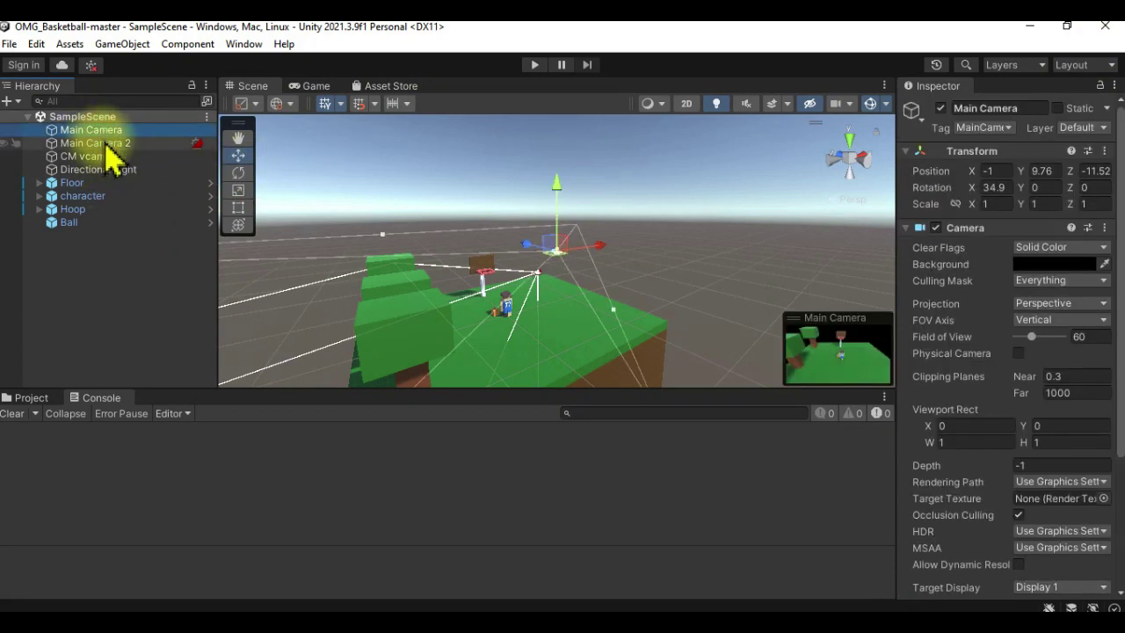
{"action": "left_click", "coordinate": [105, 143]}
{"action": "left_click", "coordinate": [14, 101]}
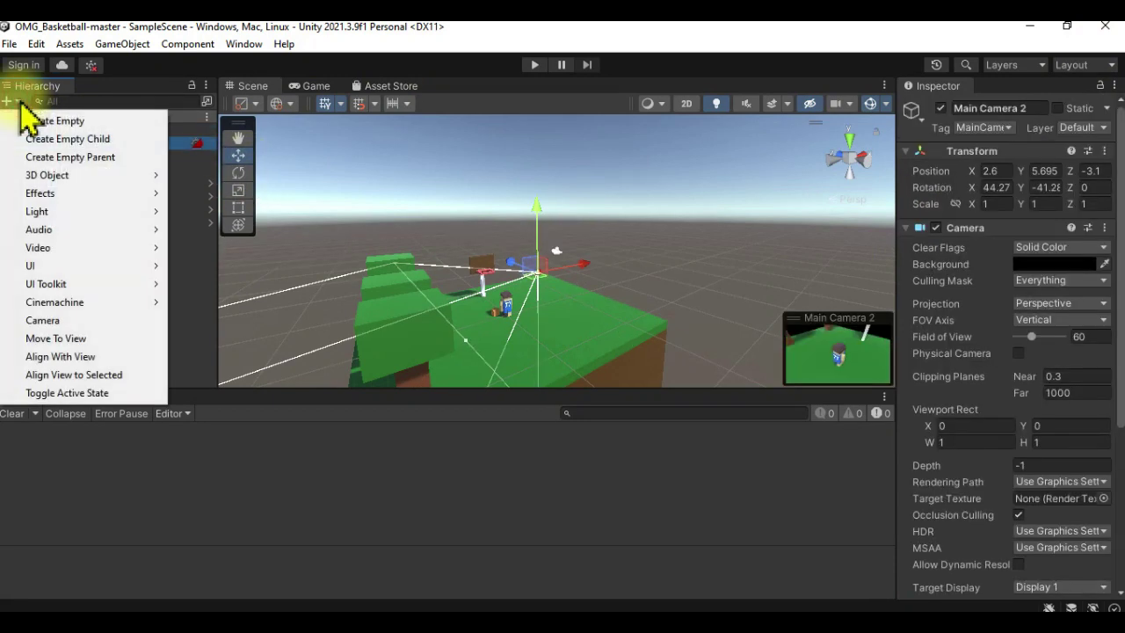
{"action": "mouse_move", "coordinate": [96, 304]}
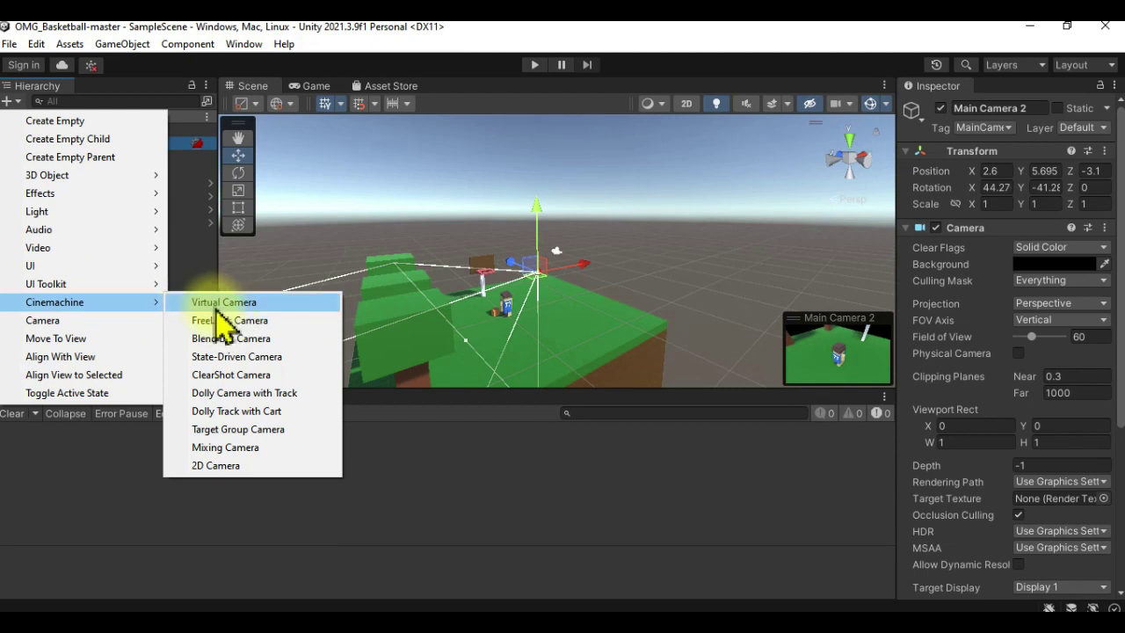
{"action": "left_click", "coordinate": [475, 582]}
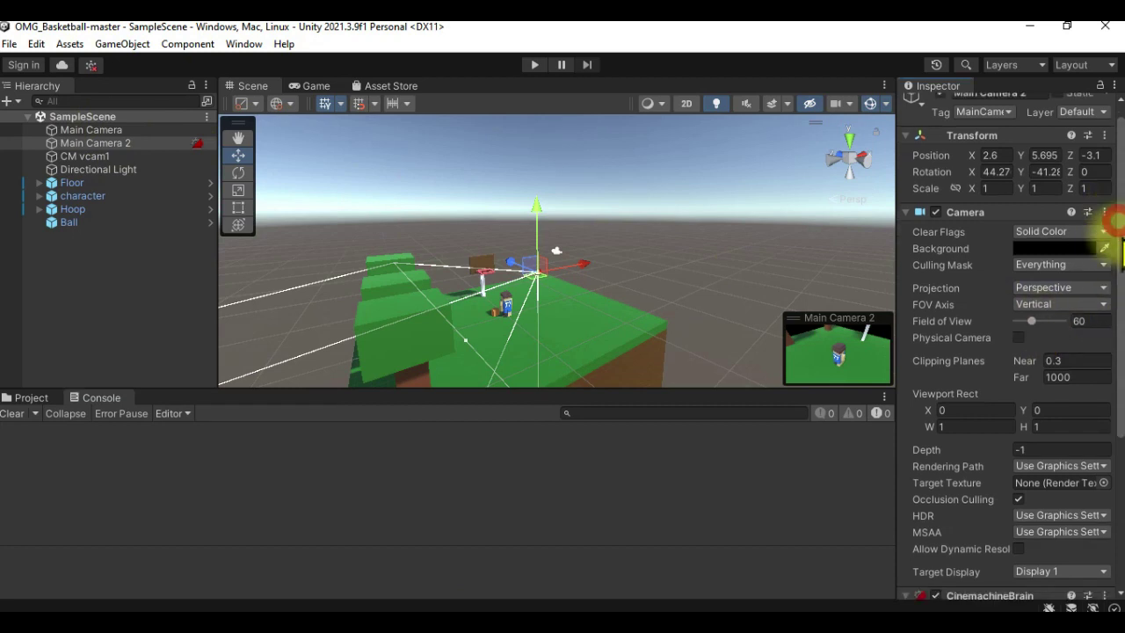
Review Main Camera 2's CinemachineBrain and CM vcam1 following the Ball, then select Directional Light.
{"action": "left_click_drag", "start_coordinate": [1120, 264], "coordinate": [1111, 386]}
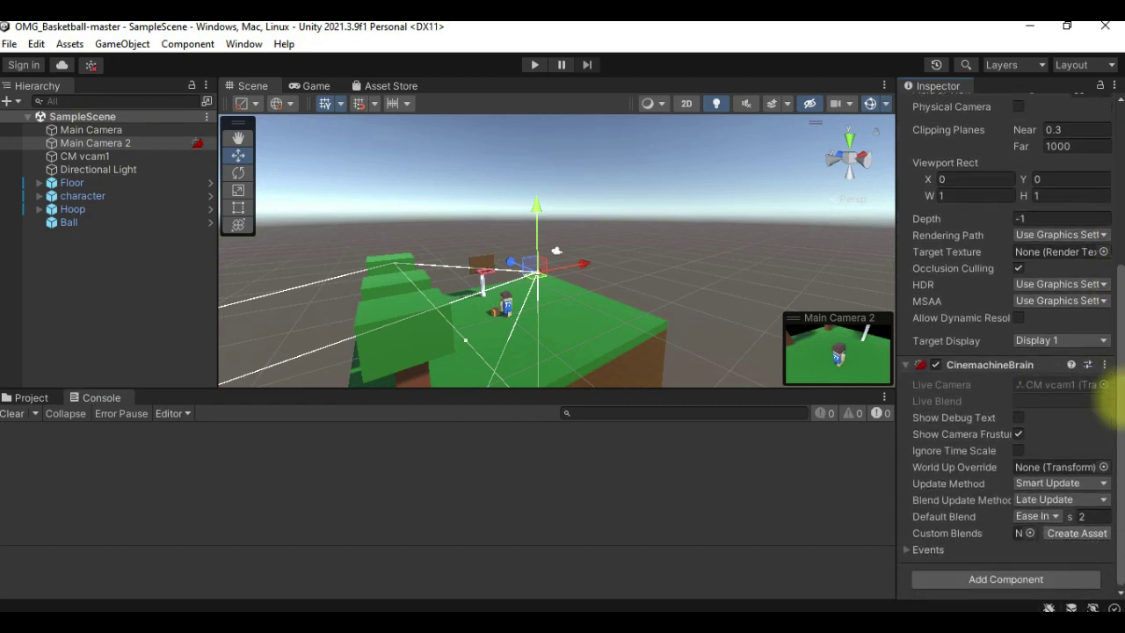
{"action": "left_click", "coordinate": [104, 170]}
{"action": "left_click", "coordinate": [92, 156]}
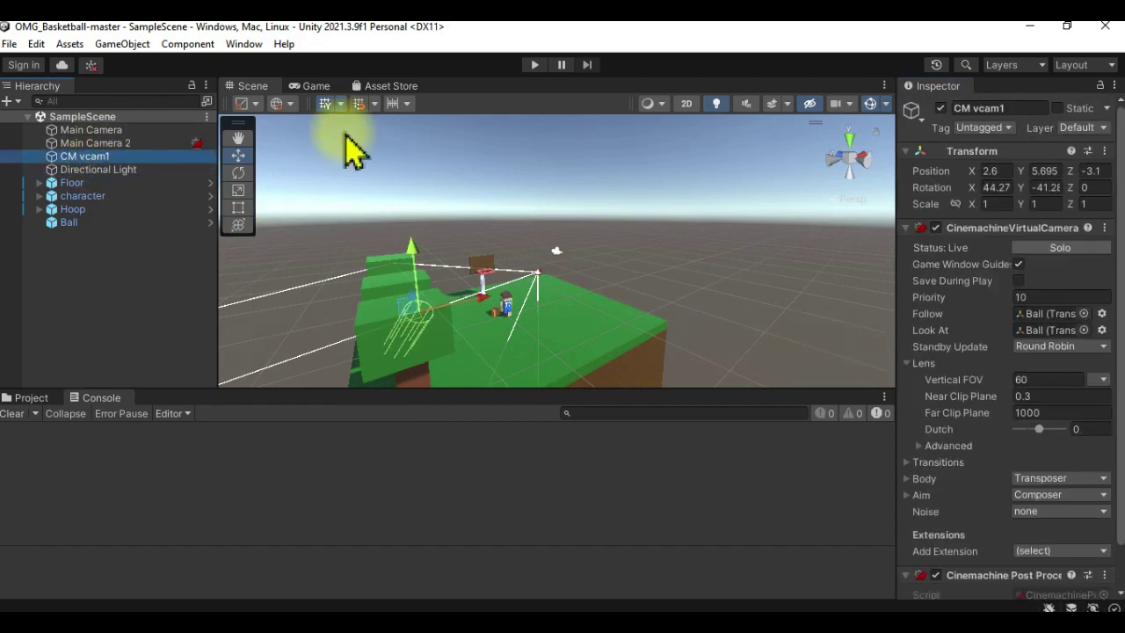
{"action": "left_click", "coordinate": [910, 229]}
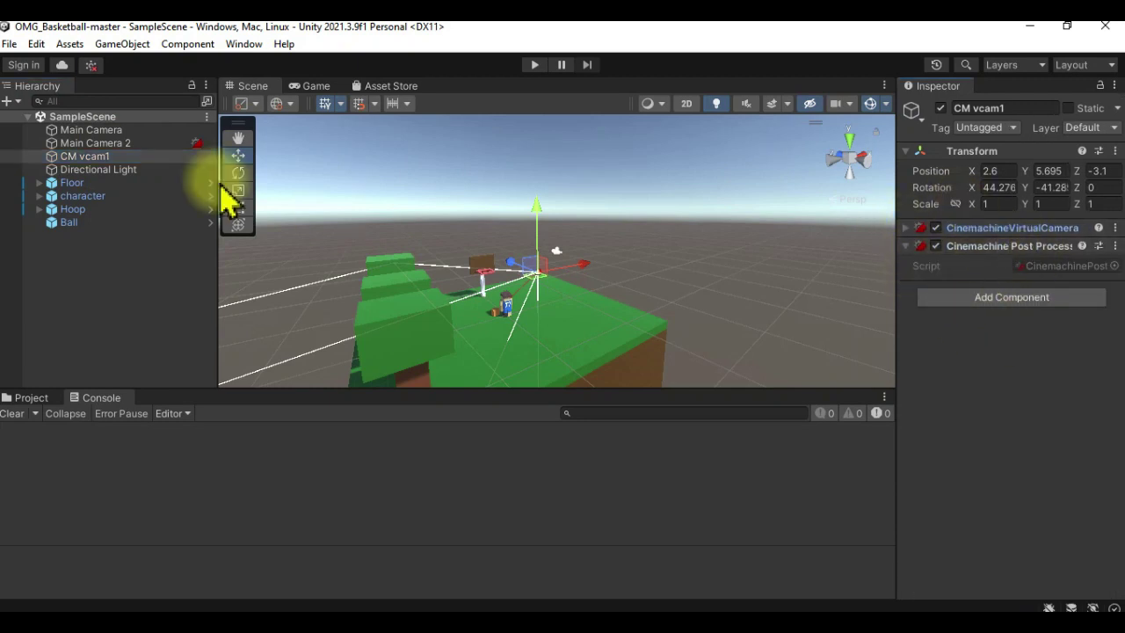
{"action": "left_click", "coordinate": [104, 170]}
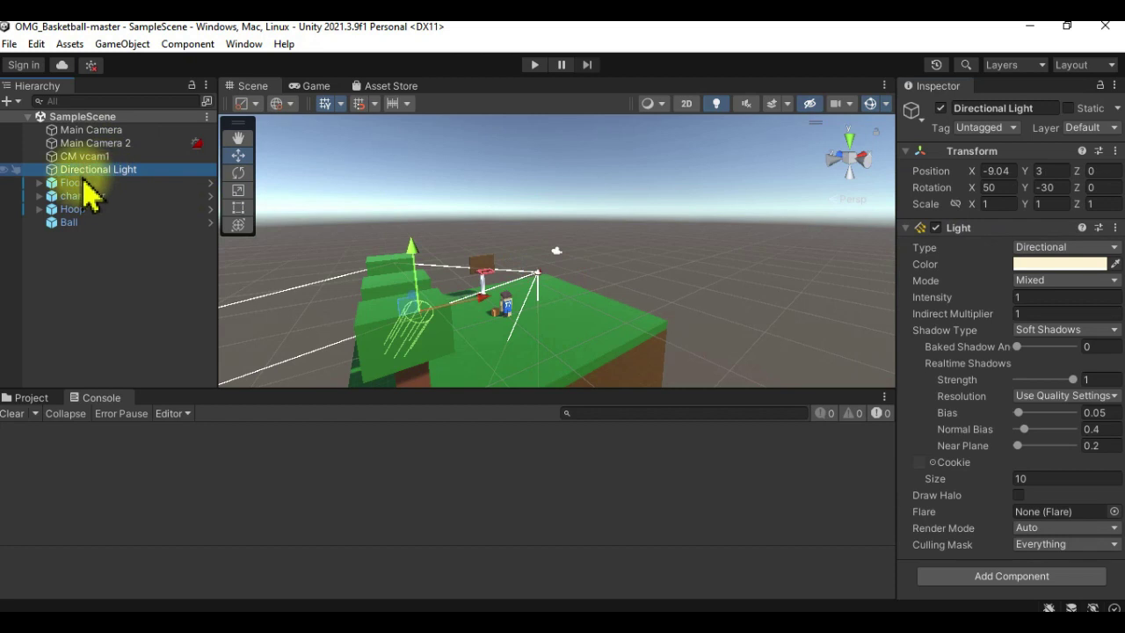
Frame and orbit around the Floor, clear the console, and scroll through the Floor's Inspector.
{"action": "double_click", "coordinate": [74, 184]}
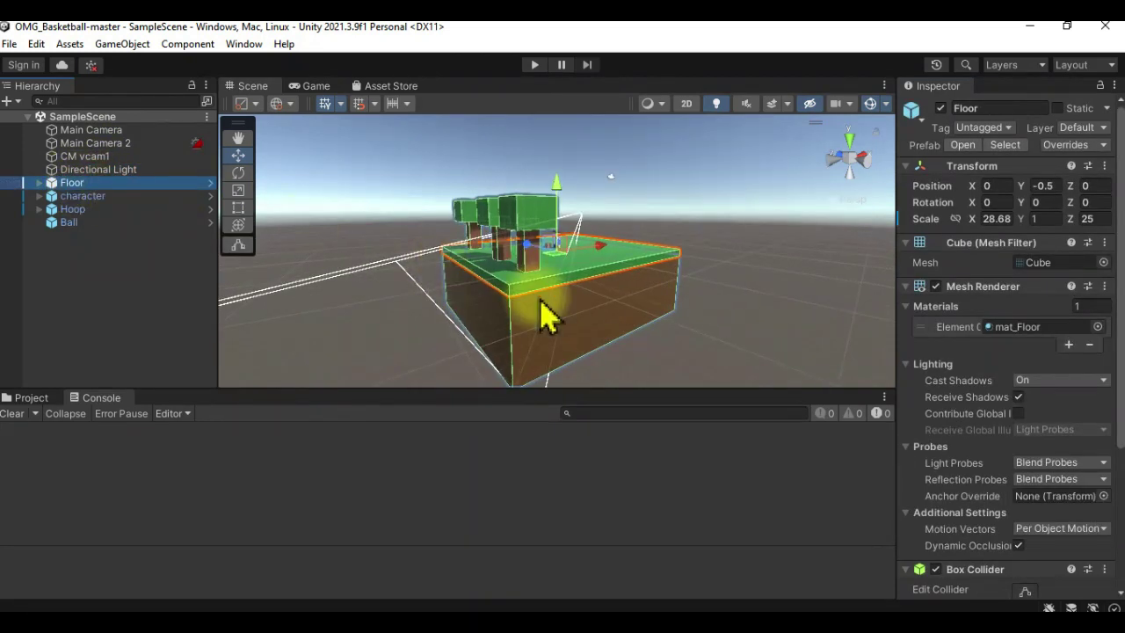
{"action": "mouse_move", "coordinate": [660, 276]}
{"action": "left_mouse_down", "text": "alt"}
{"action": "mouse_move", "coordinate": [533, 310]}
{"action": "mouse_move", "coordinate": [520, 280]}
{"action": "left_mouse_up", "text": "alt"}
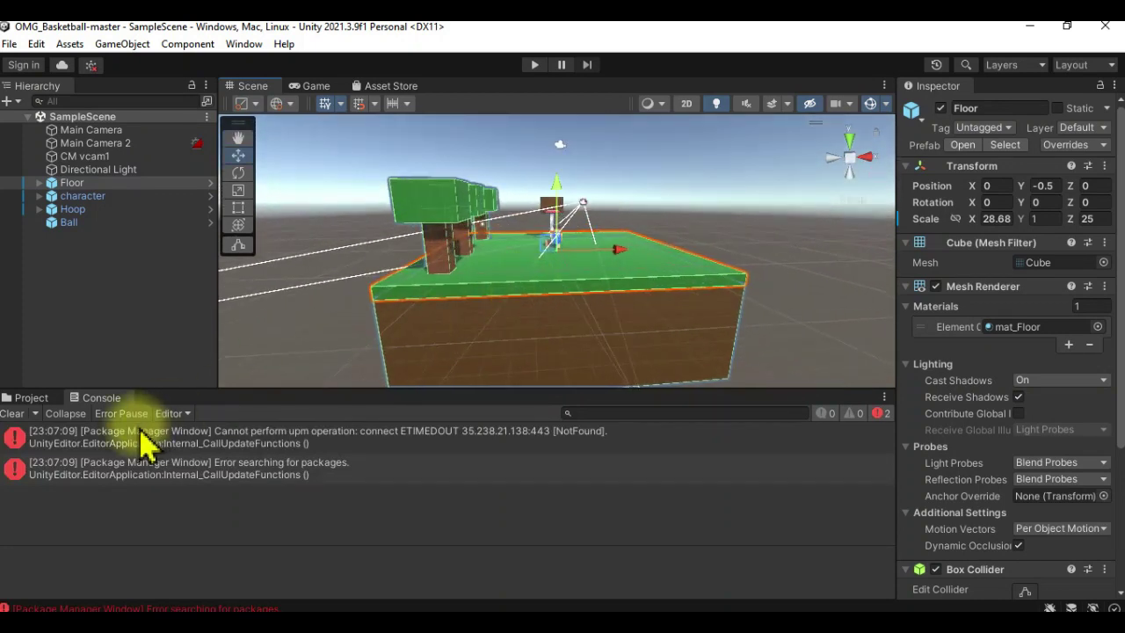
{"action": "left_click", "coordinate": [23, 417]}
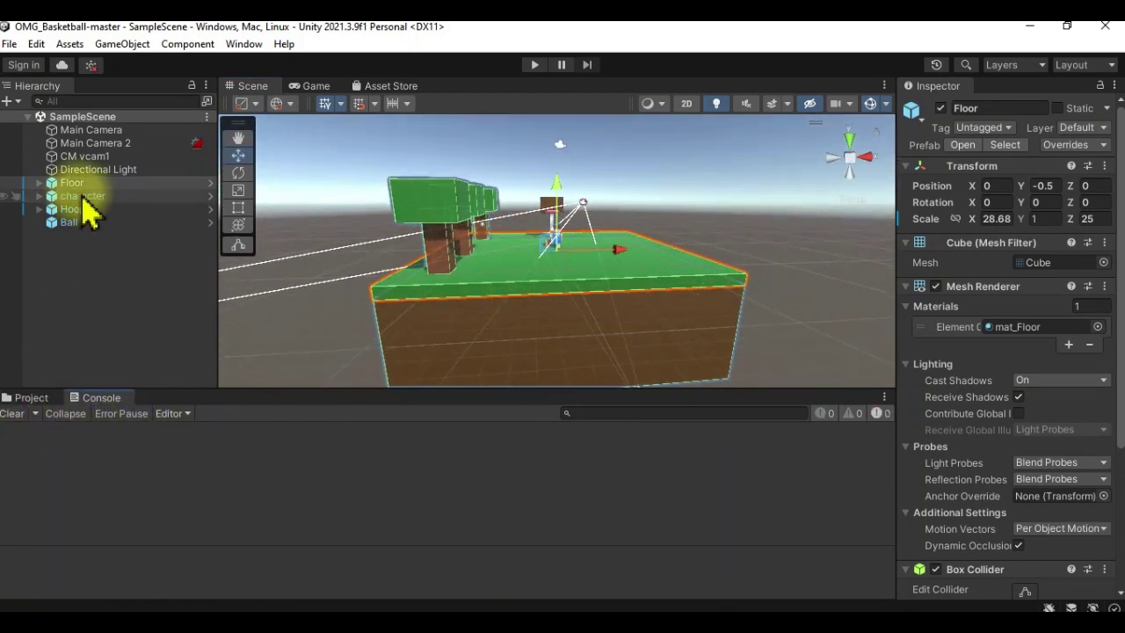
{"action": "scroll", "coordinate": [1084, 298], "scroll_direction": "down", "scroll_amount": 1}
{"action": "scroll", "coordinate": [1079, 286], "scroll_direction": "down", "scroll_amount": 3}
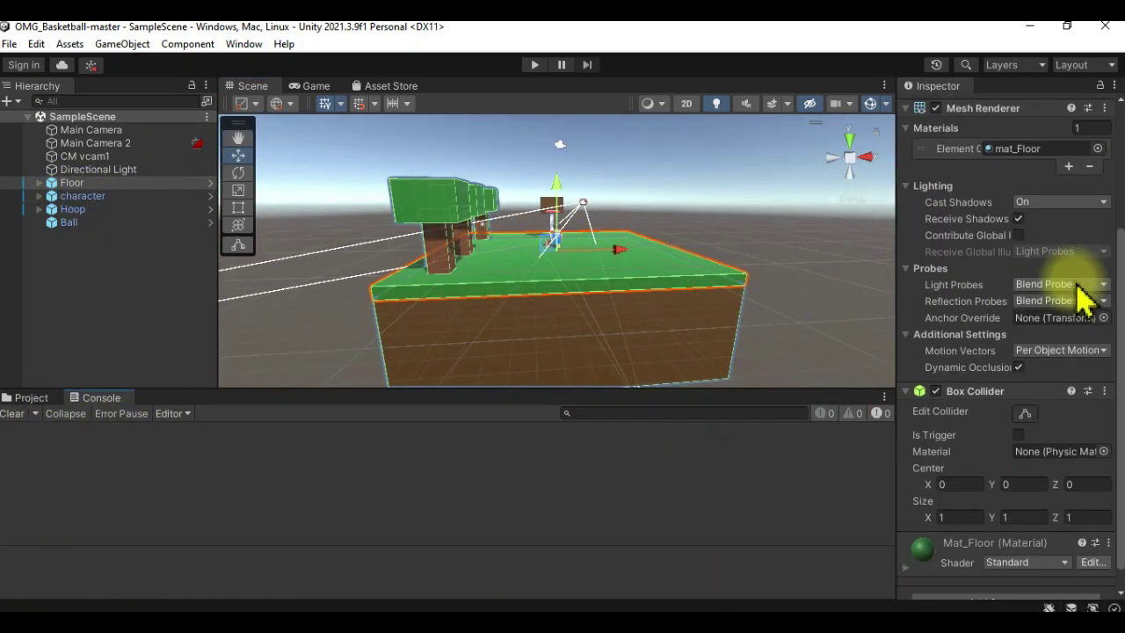
{"action": "scroll", "coordinate": [948, 431], "scroll_direction": "down", "scroll_amount": 1}
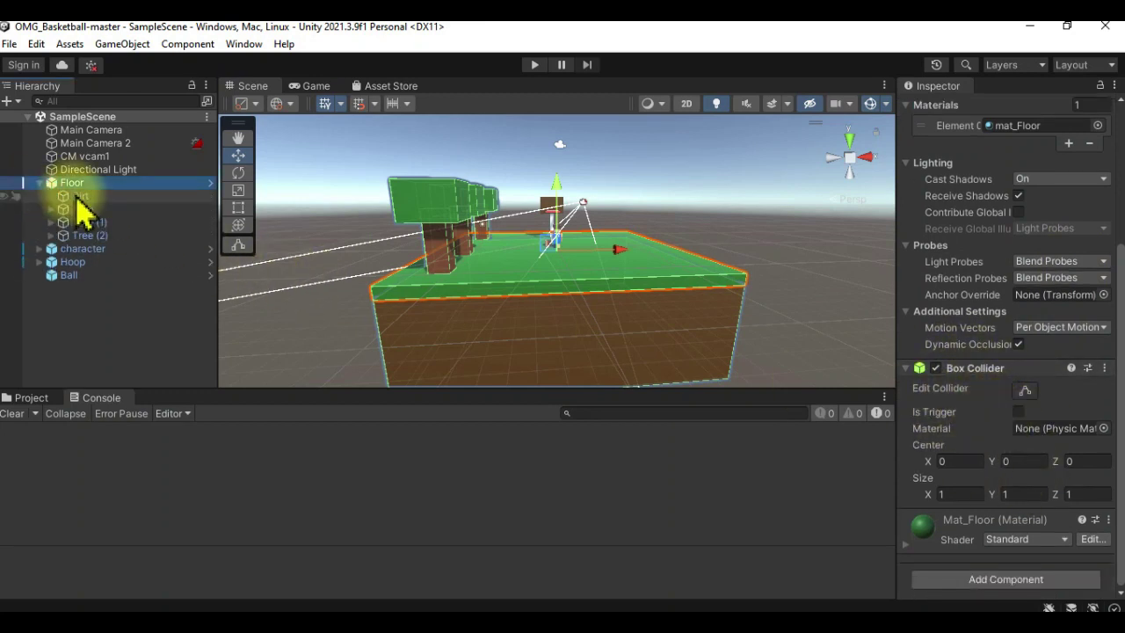
Inspect the Floor's Dirt block and Tree with its trunk and leaf cube, then select the character.
{"action": "left_click", "coordinate": [79, 196]}
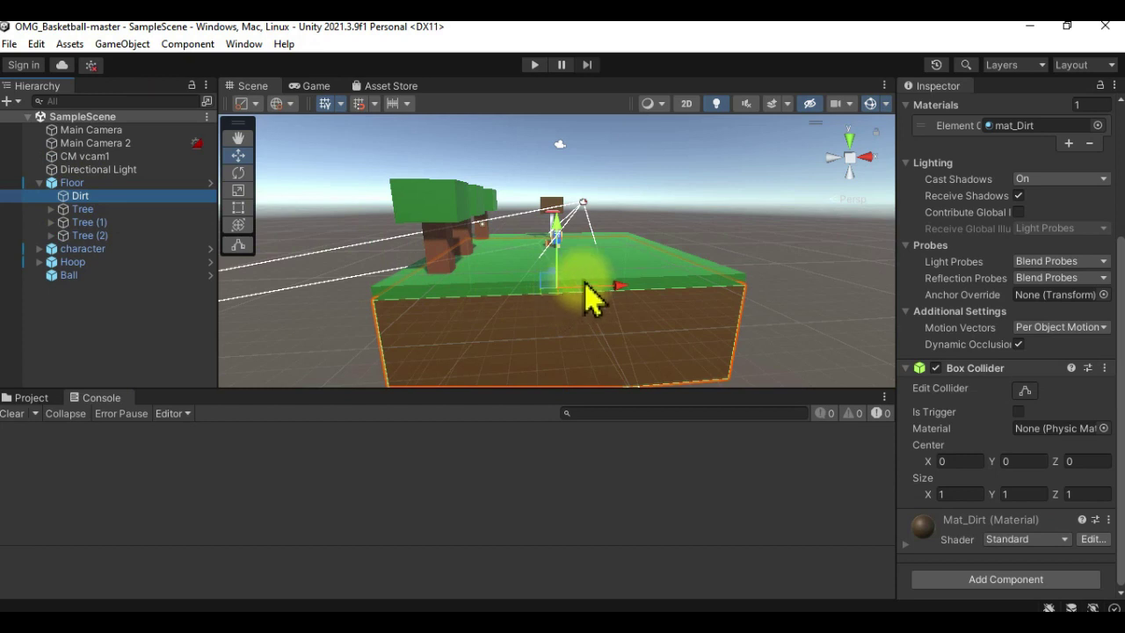
{"action": "left_click_drag", "start_coordinate": [591, 299], "coordinate": [603, 196], "text": "alt"}
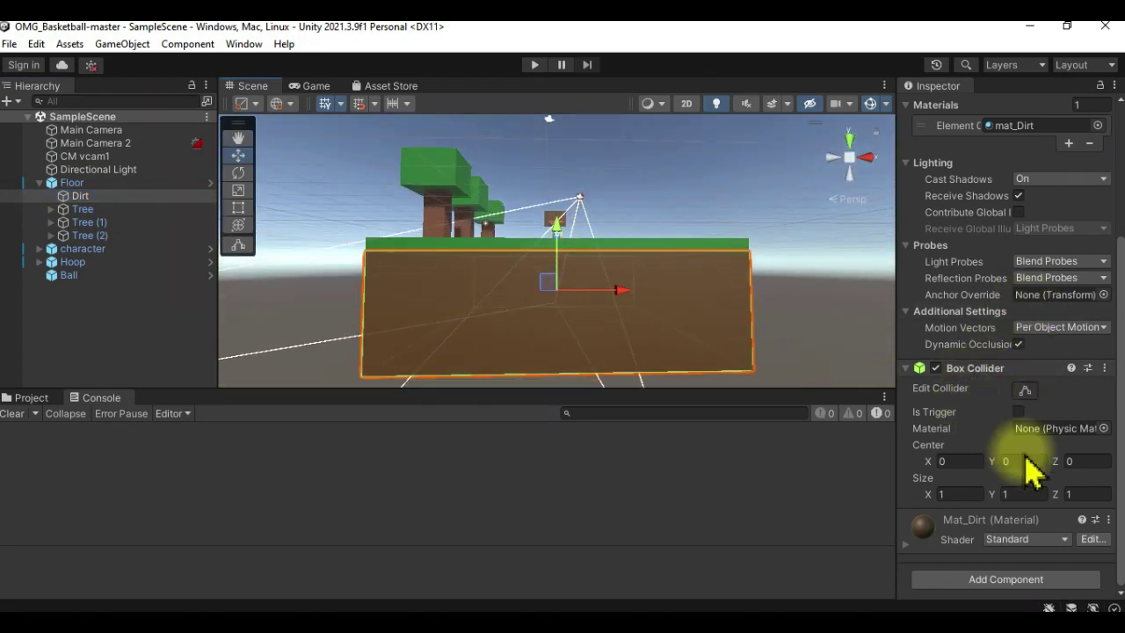
{"action": "double_click", "coordinate": [85, 211]}
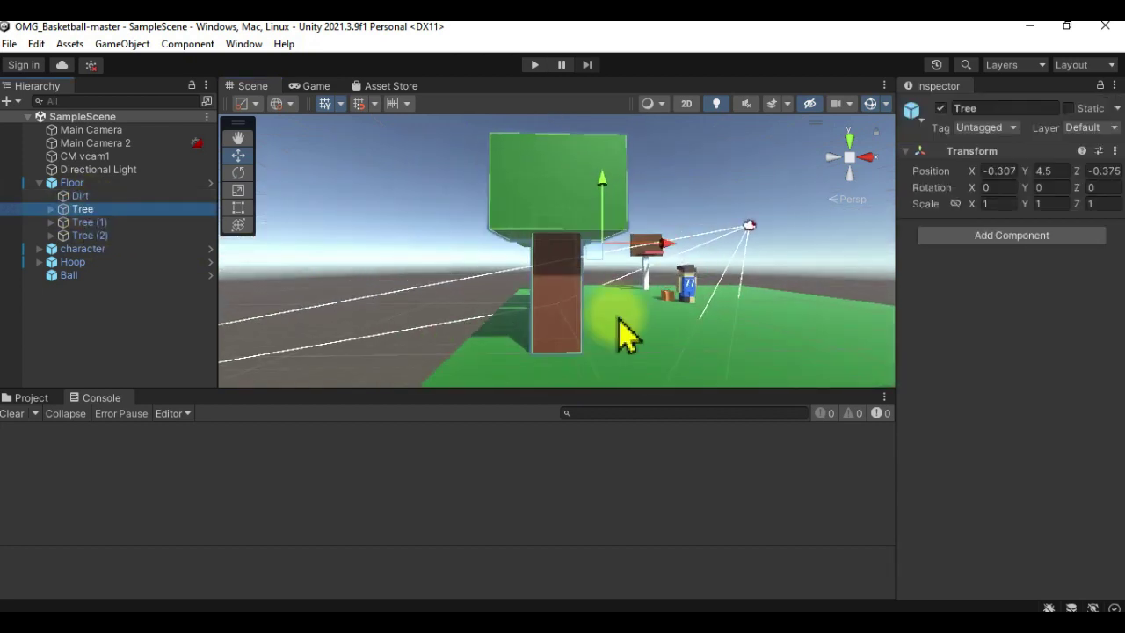
{"action": "left_click_drag", "start_coordinate": [632, 238], "coordinate": [381, 281], "text": "alt"}
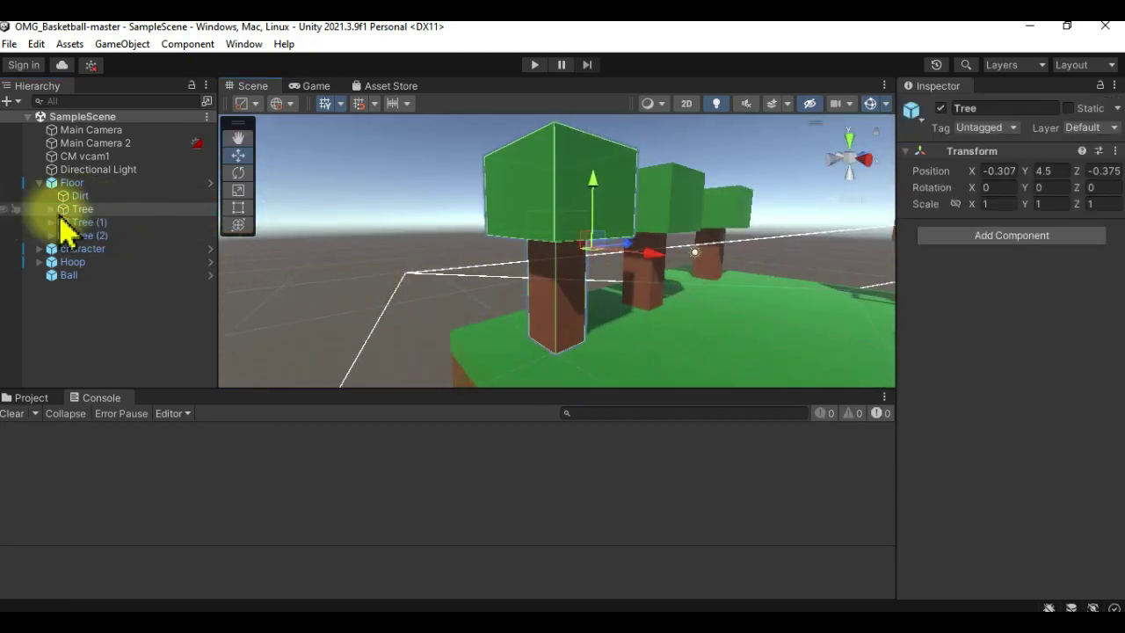
{"action": "left_click", "coordinate": [99, 237]}
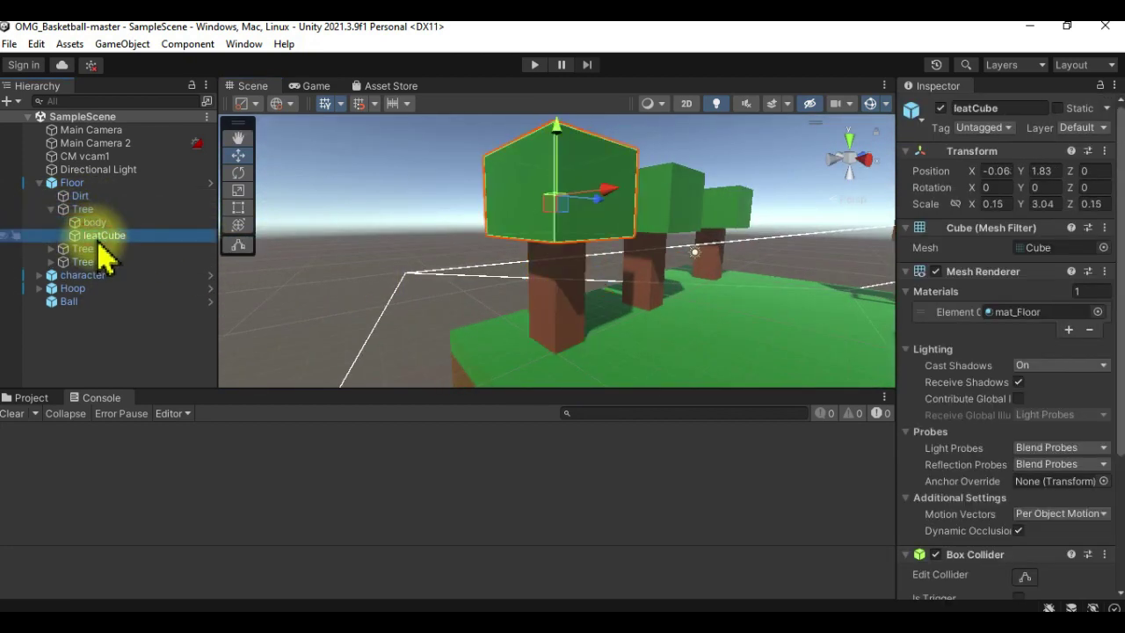
{"action": "left_click", "coordinate": [105, 223]}
{"action": "left_click", "coordinate": [105, 236]}
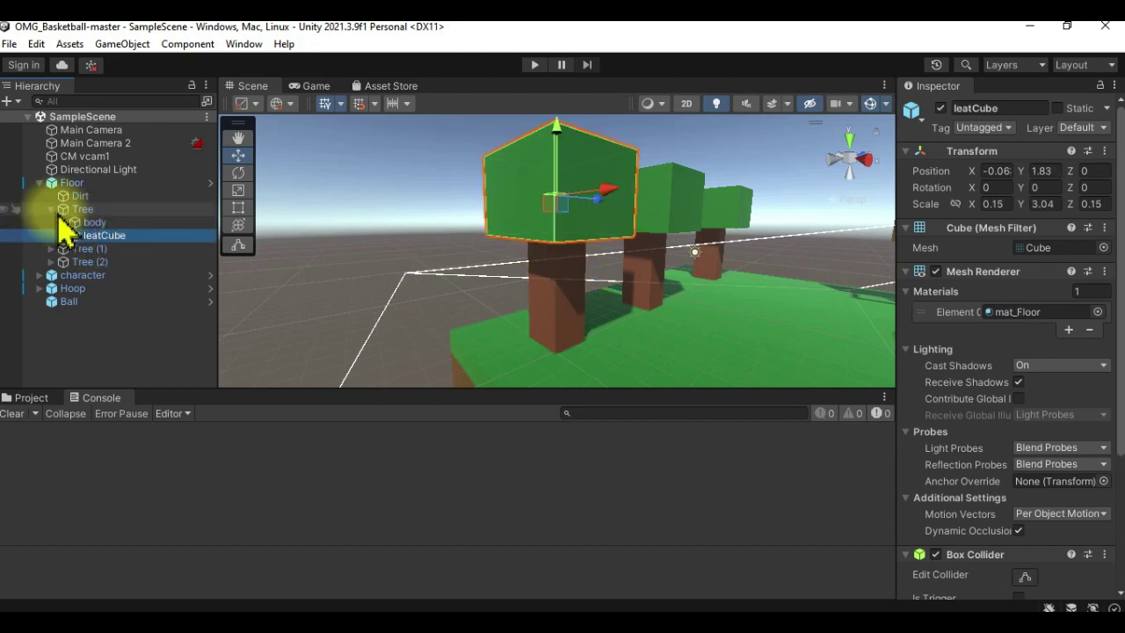
{"action": "left_click", "coordinate": [51, 209]}
{"action": "left_click", "coordinate": [83, 209]}
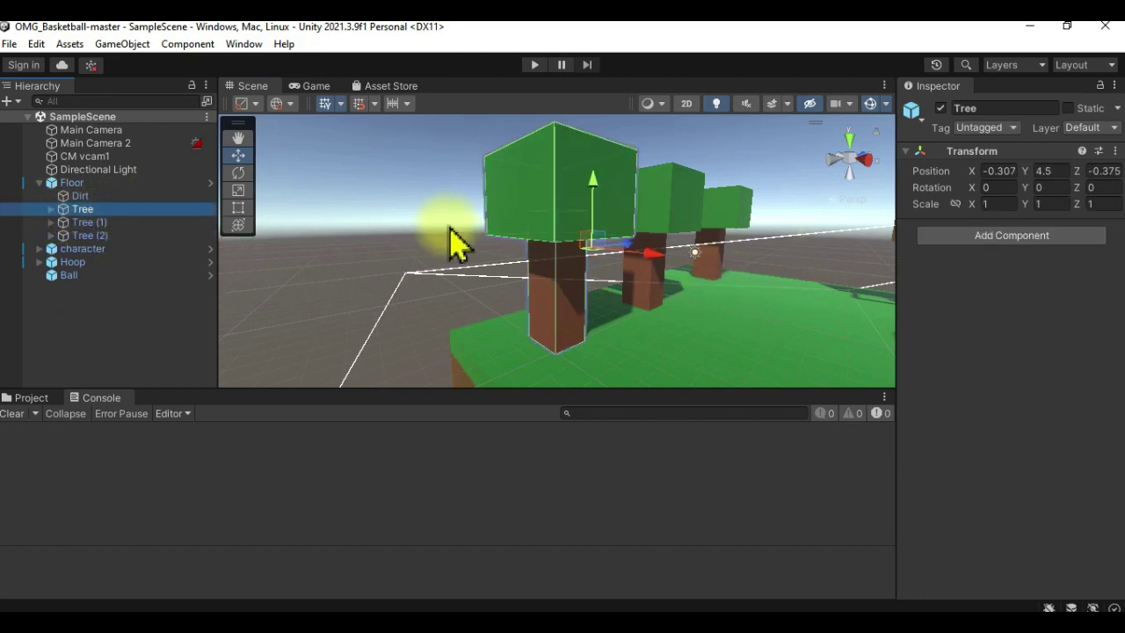
{"action": "left_click", "coordinate": [35, 182]}
Frame the character and inspect its Head, Shirt, Arms and Leg parts.
{"action": "double_click", "coordinate": [55, 195]}
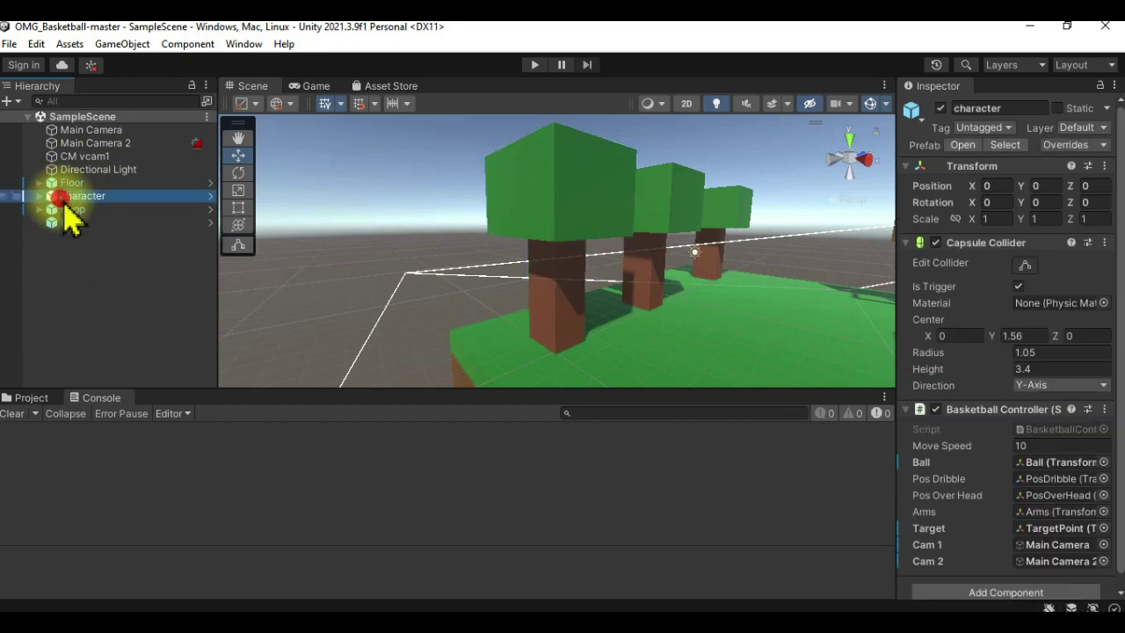
{"action": "left_click_drag", "start_coordinate": [681, 223], "coordinate": [242, 283], "text": "alt"}
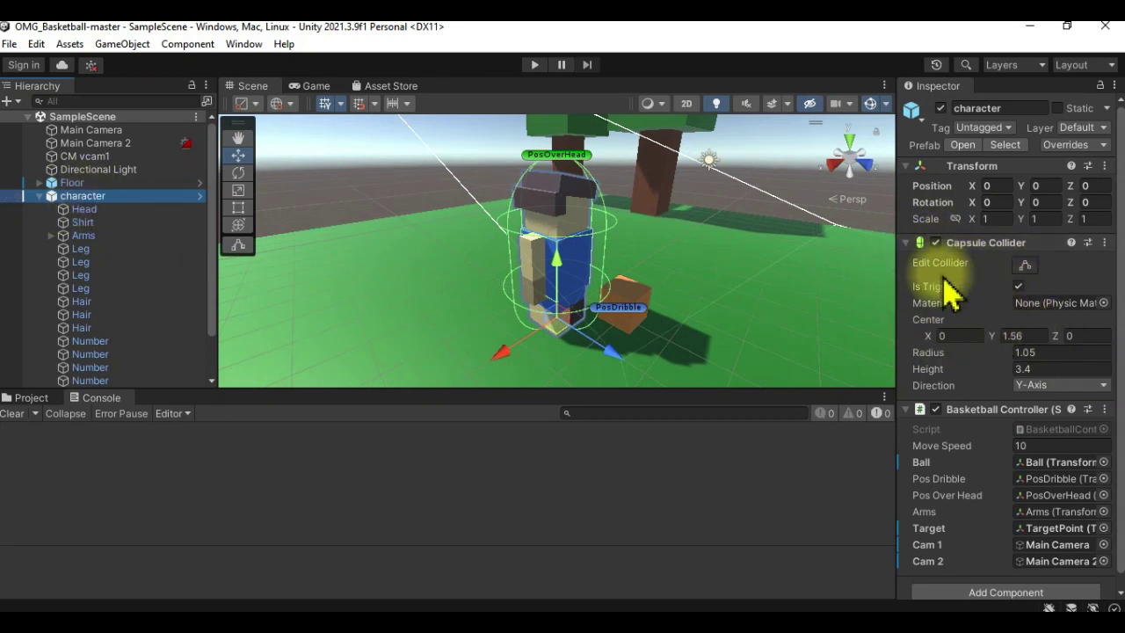
{"action": "scroll", "coordinate": [972, 323], "scroll_direction": "down", "scroll_amount": 1}
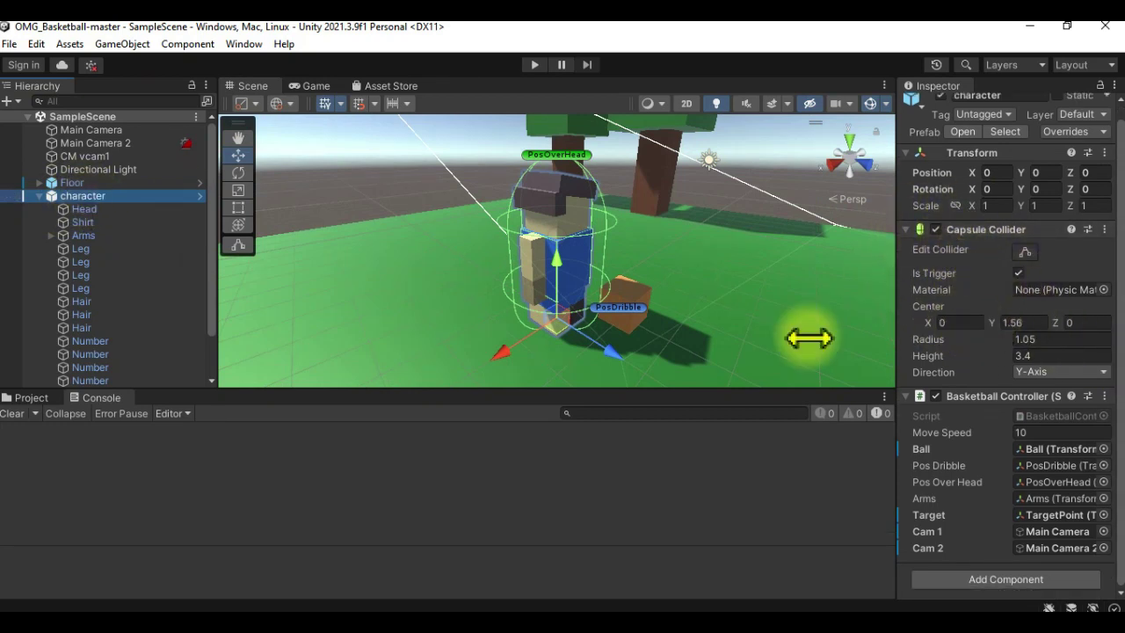
{"action": "left_click", "coordinate": [82, 210]}
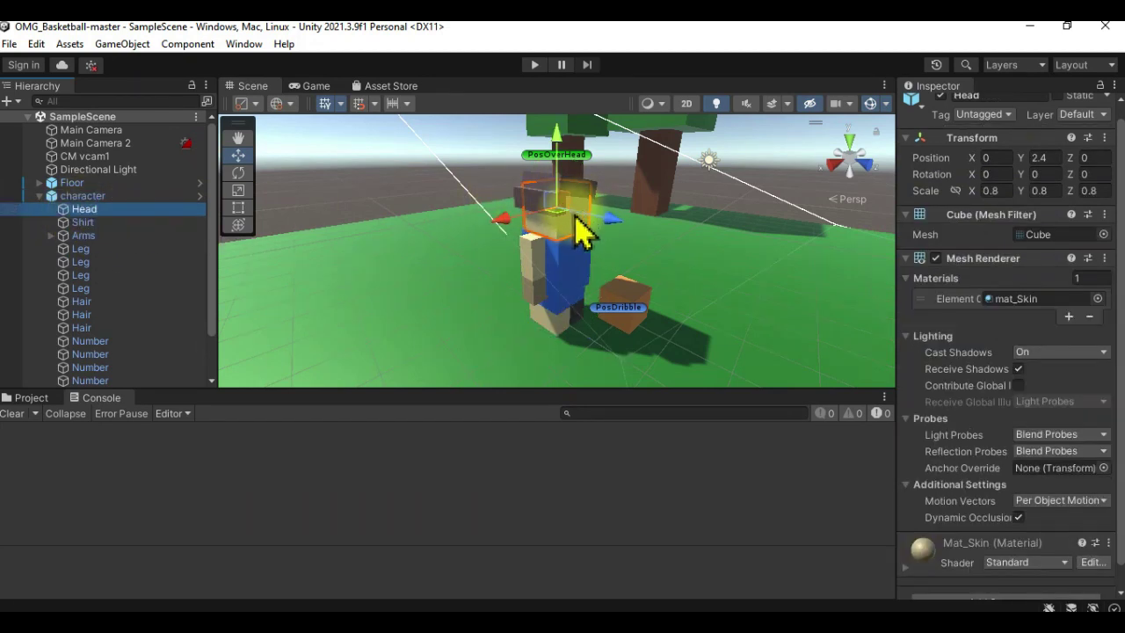
{"action": "left_click", "coordinate": [93, 224]}
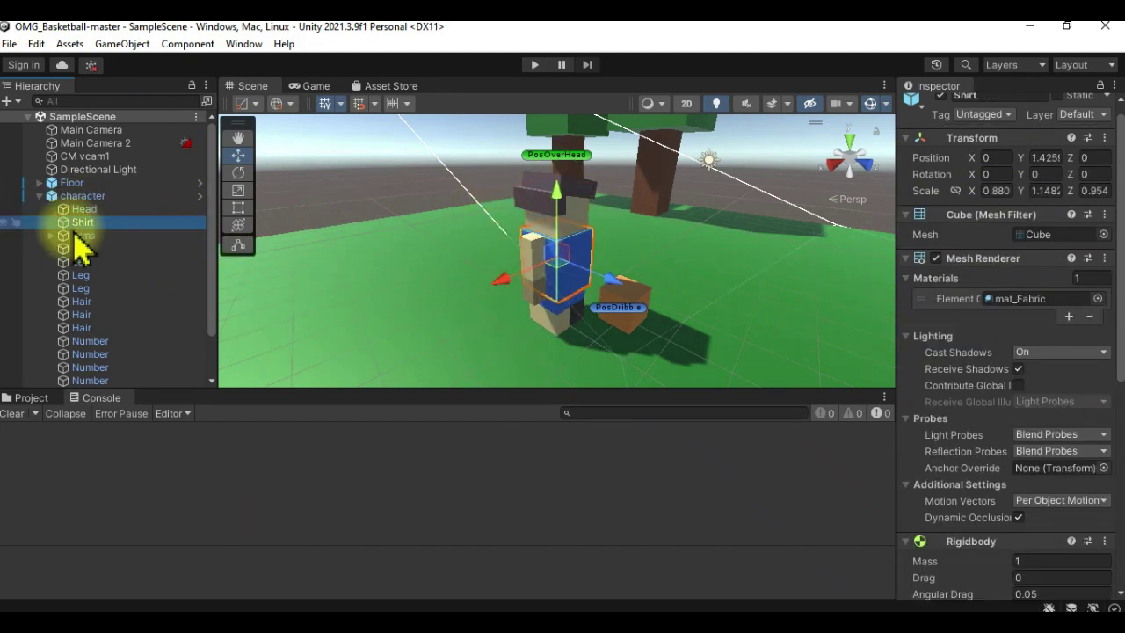
{"action": "left_click", "coordinate": [79, 235]}
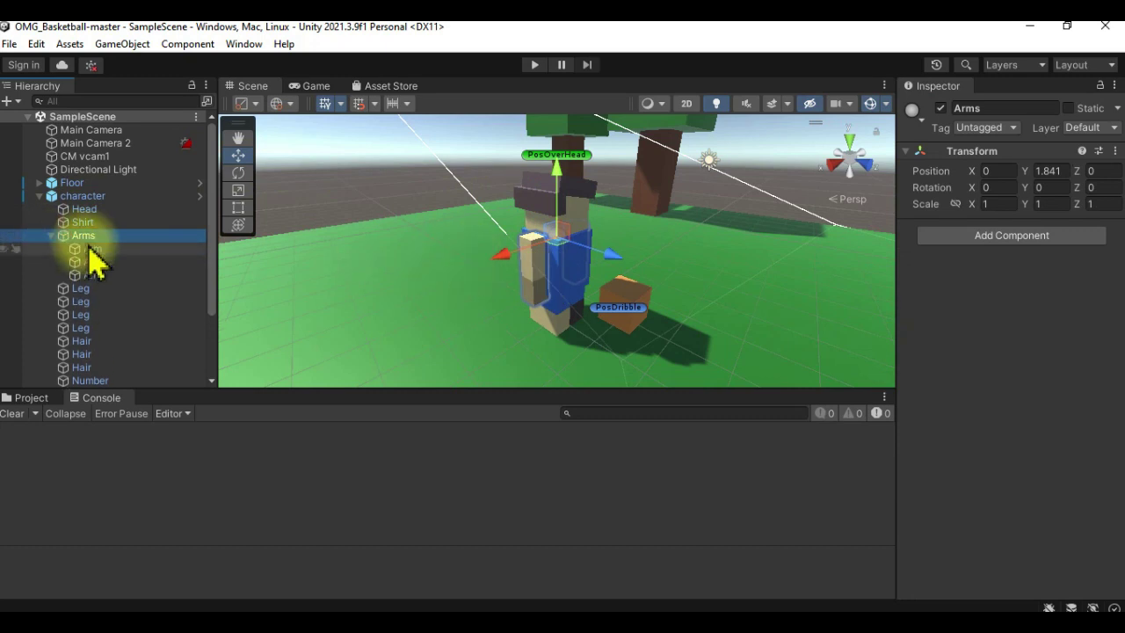
{"action": "left_click", "coordinate": [50, 236]}
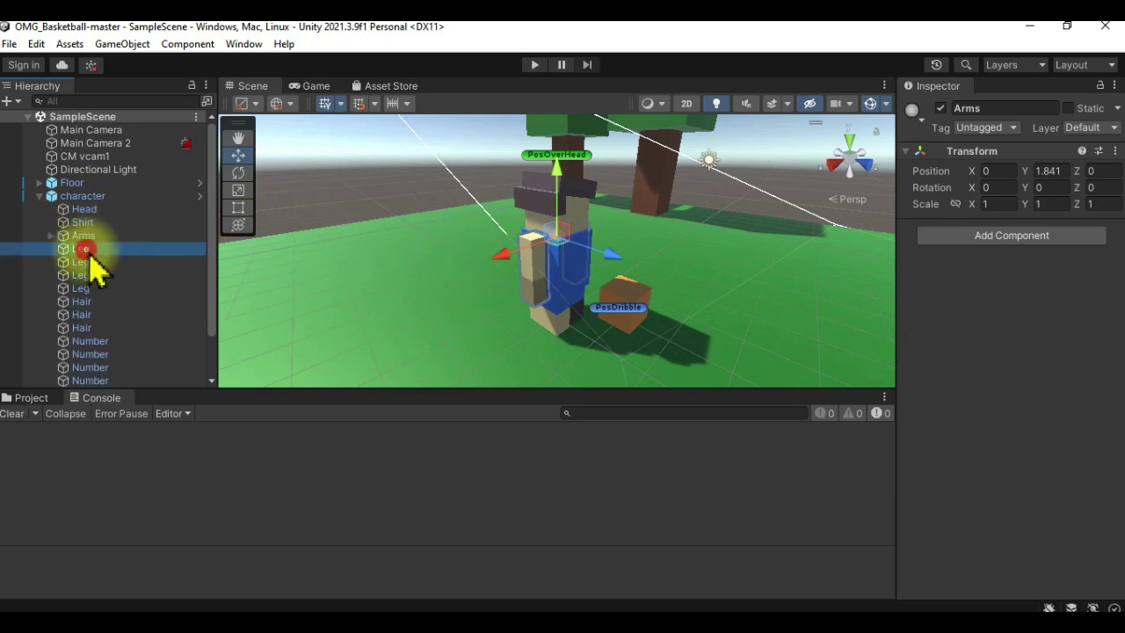
{"action": "left_click", "coordinate": [88, 262]}
Inspect PosDribble at (-0.75, 0.375, 1) and PosOverHead at (0, 3.25, 0), then collapse the character.
{"action": "scroll", "coordinate": [100, 299], "scroll_direction": "down", "scroll_amount": 2}
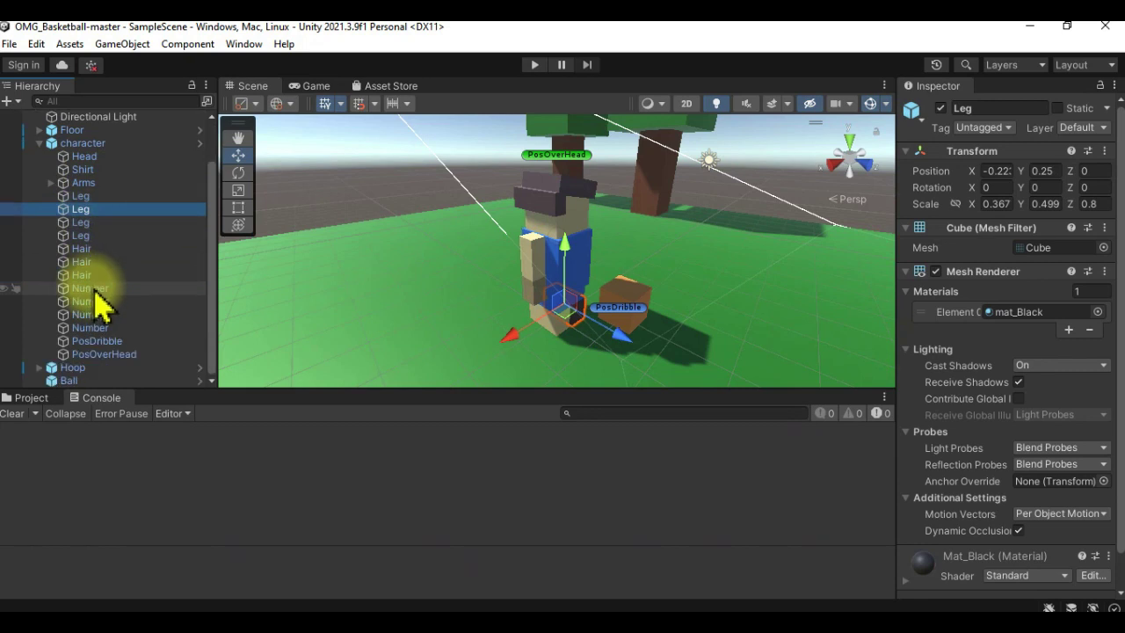
{"action": "left_click", "coordinate": [99, 342]}
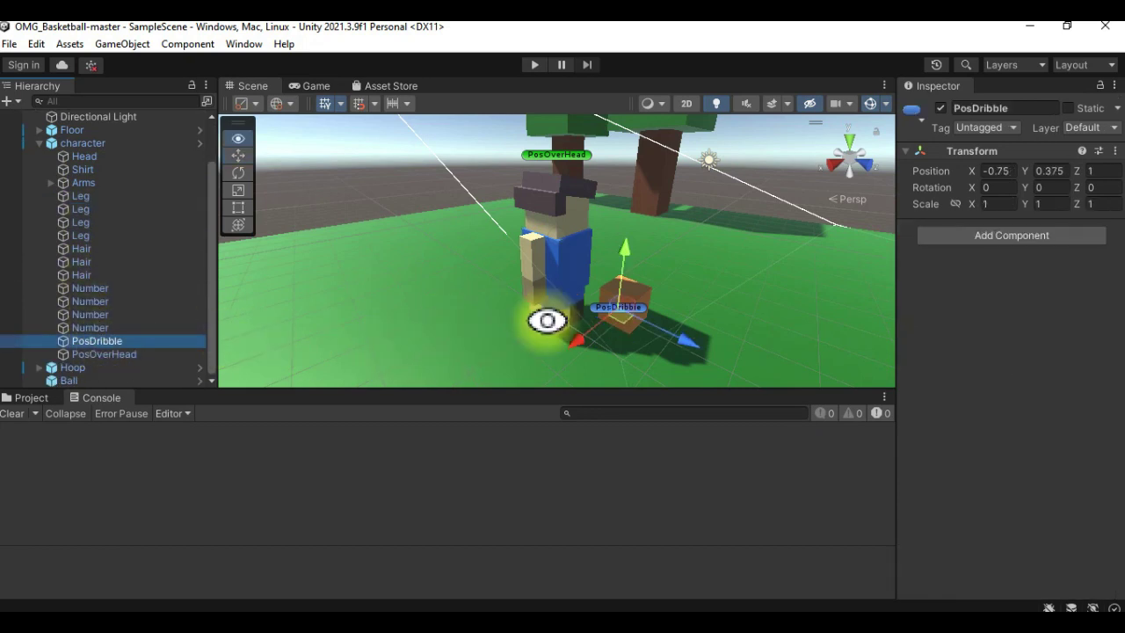
{"action": "mouse_move", "coordinate": [708, 316]}
{"action": "left_mouse_down", "text": "alt"}
{"action": "mouse_move", "coordinate": [470, 207]}
{"action": "mouse_move", "coordinate": [580, 238]}
{"action": "left_mouse_up", "text": "alt"}
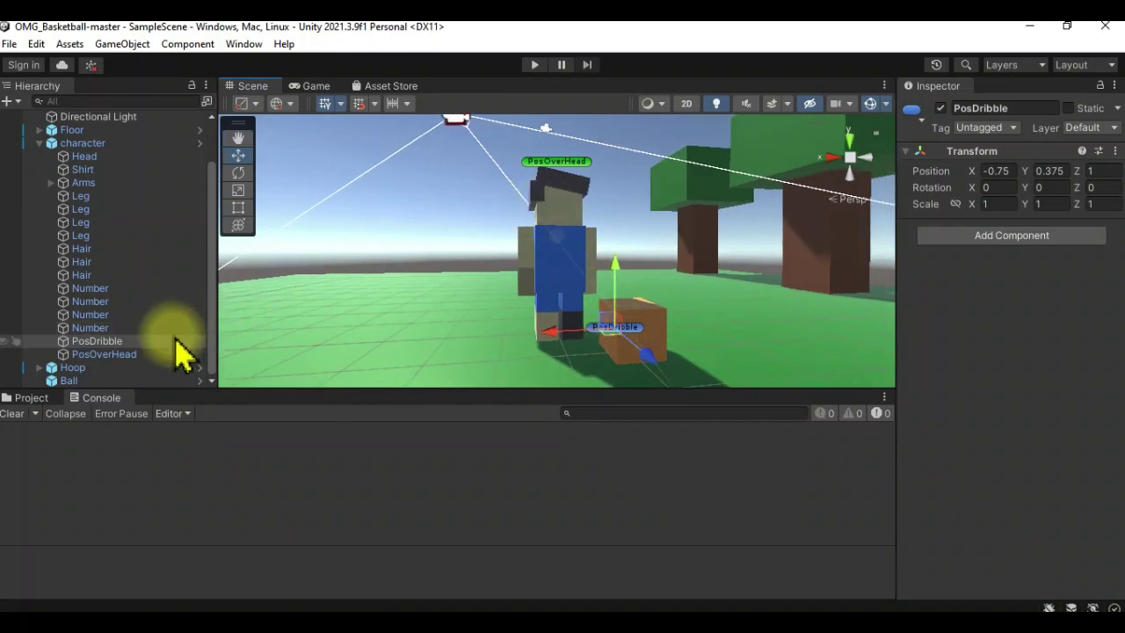
{"action": "left_click", "coordinate": [120, 354]}
{"action": "mouse_move", "coordinate": [506, 246]}
{"action": "left_mouse_down", "text": "alt"}
{"action": "mouse_move", "coordinate": [557, 307]}
{"action": "mouse_move", "coordinate": [698, 357]}
{"action": "mouse_move", "coordinate": [565, 183]}
{"action": "left_mouse_up", "text": "alt"}
{"action": "left_click", "coordinate": [101, 341]}
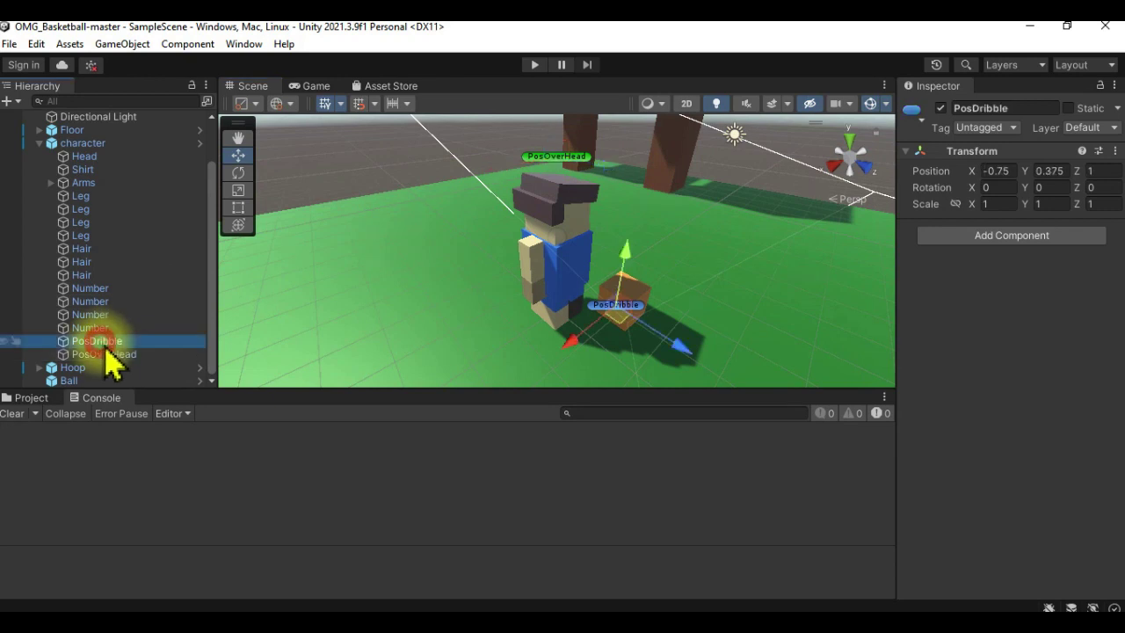
{"action": "left_click", "coordinate": [105, 355]}
{"action": "left_click", "coordinate": [39, 142]}
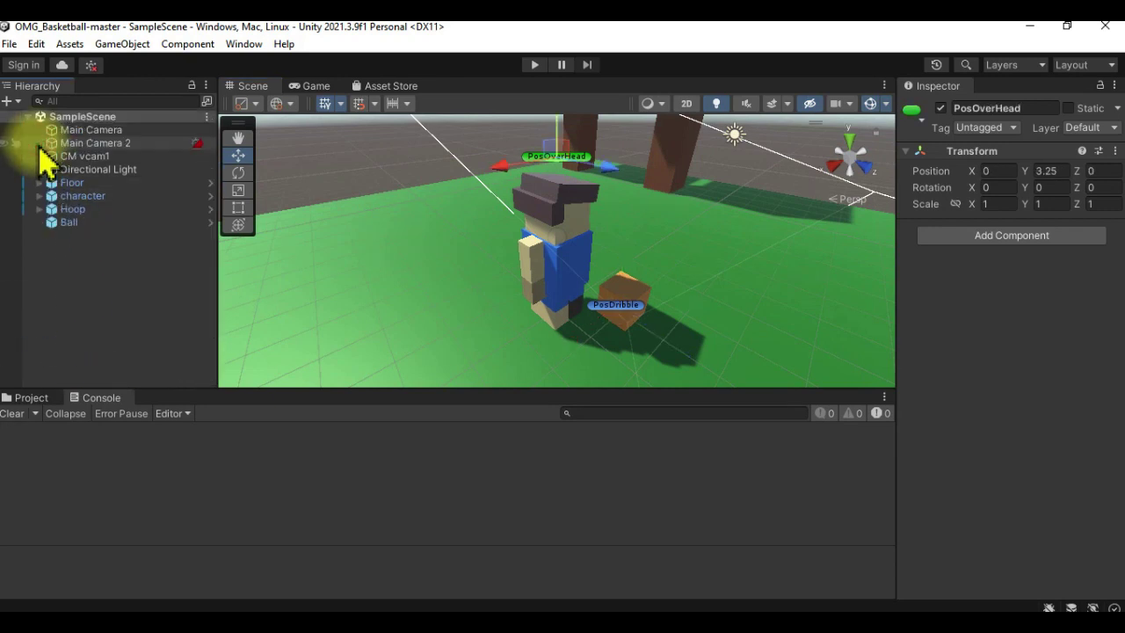
Frame and orbit around the Hoop and inspect its Pole.
{"action": "left_click", "coordinate": [70, 211]}
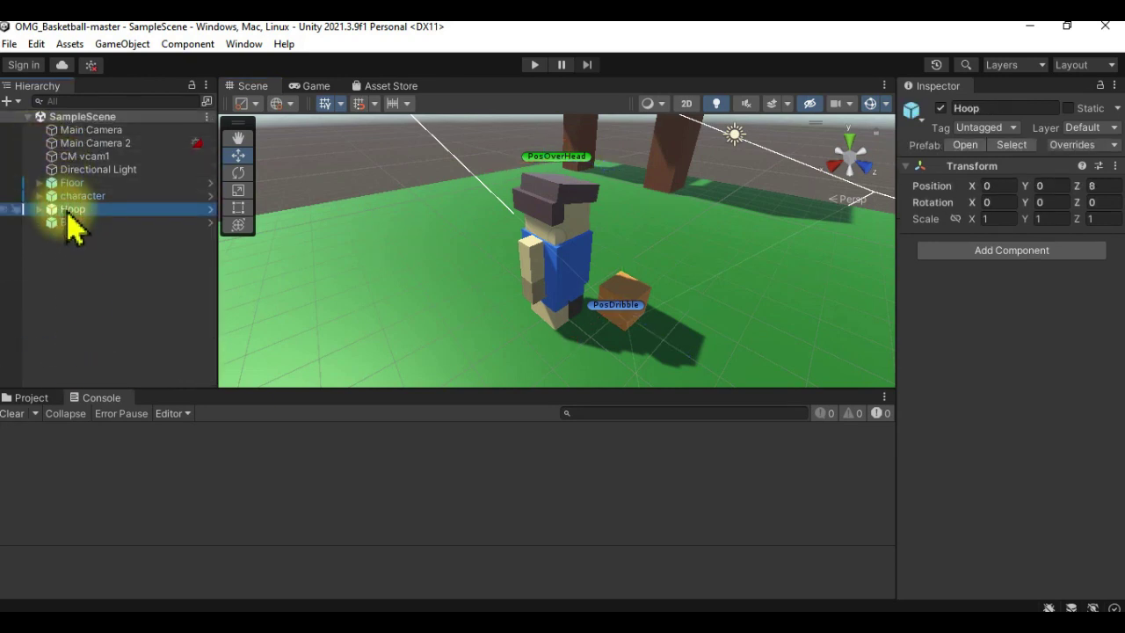
{"action": "left_click", "coordinate": [70, 222]}
{"action": "double_click", "coordinate": [73, 210]}
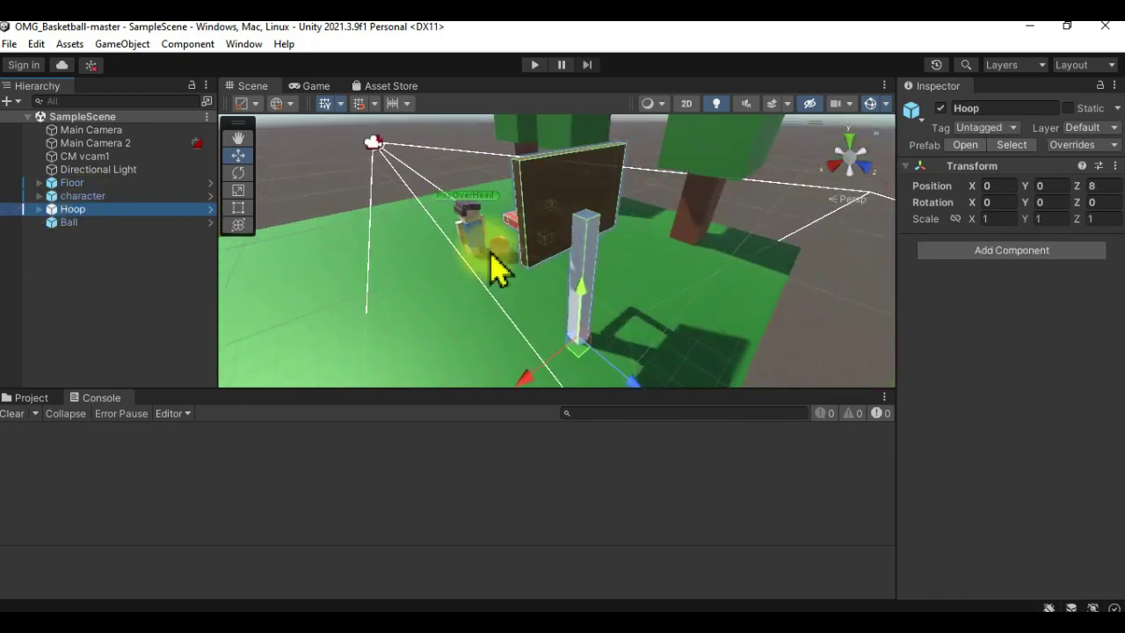
{"action": "mouse_move", "coordinate": [506, 272]}
{"action": "left_mouse_down", "text": "alt"}
{"action": "mouse_move", "coordinate": [741, 256]}
{"action": "mouse_move", "coordinate": [246, 238]}
{"action": "left_mouse_up", "text": "alt"}
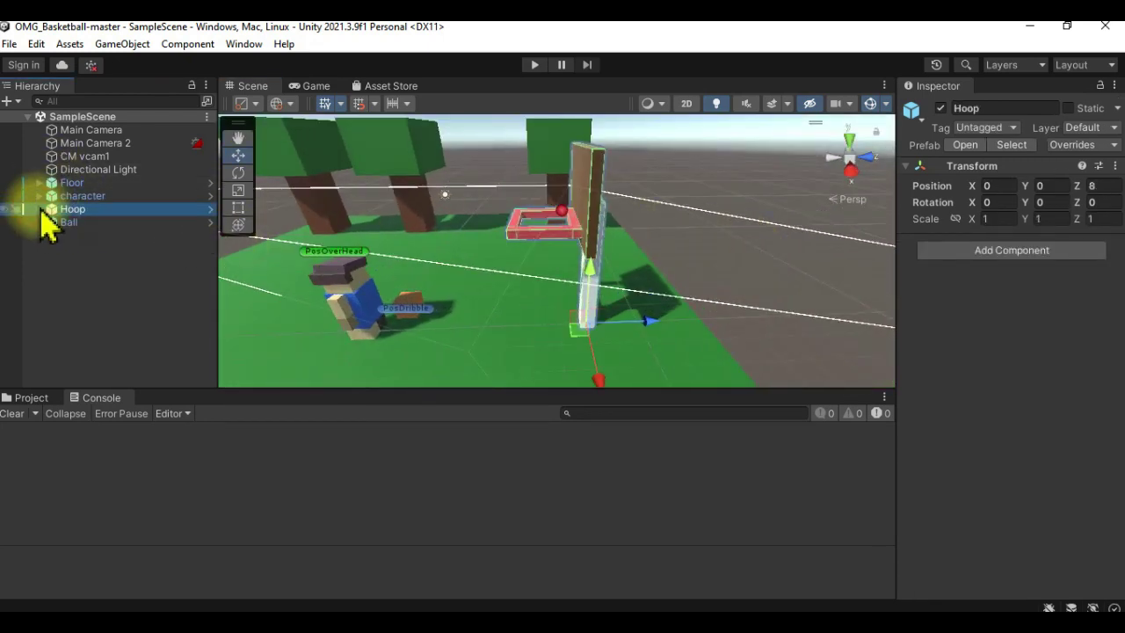
{"action": "left_click", "coordinate": [81, 225]}
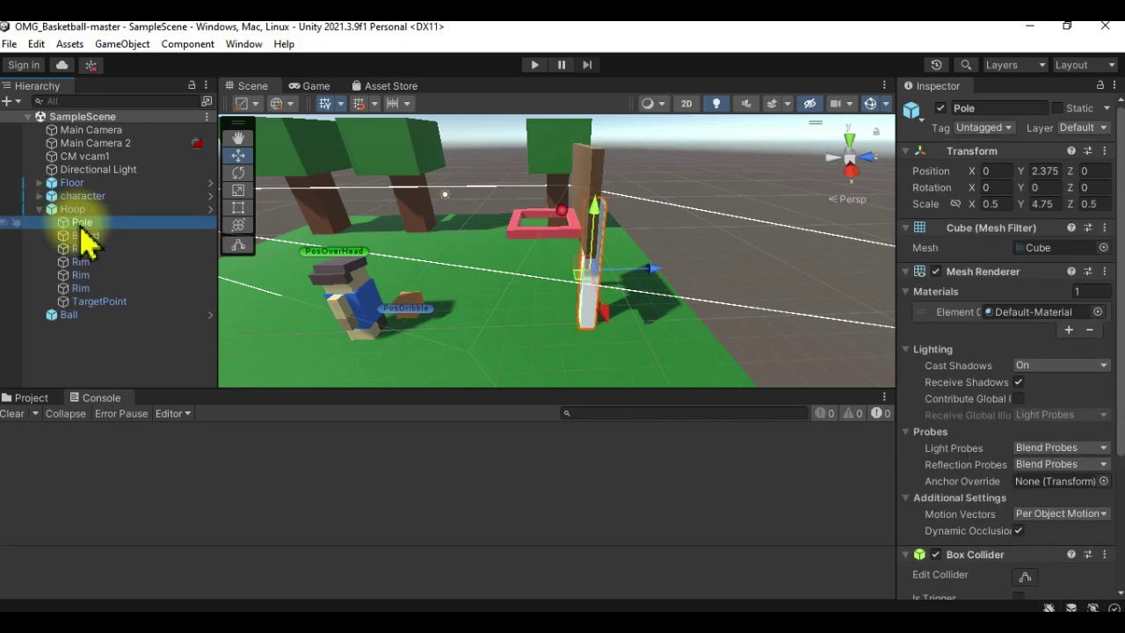
{"action": "scroll", "coordinate": [1002, 369], "scroll_direction": "down", "scroll_amount": 5}
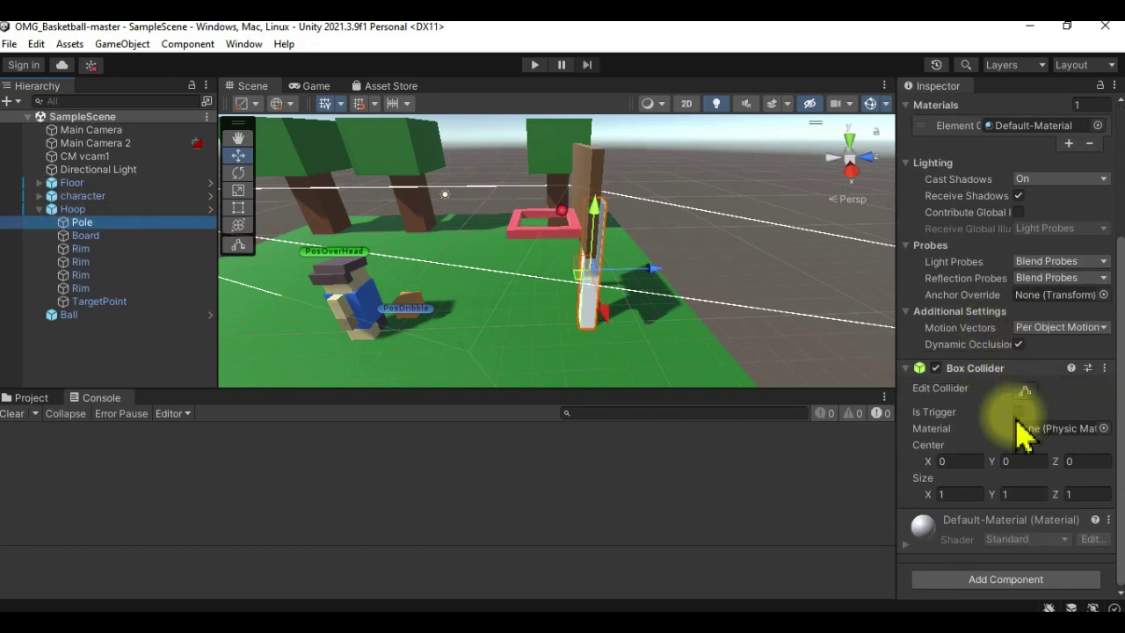
Inspect the Rim pieces and TargetPoint at (0, 4.48, -0.99), then view the rim from the front.
{"action": "left_click", "coordinate": [84, 250]}
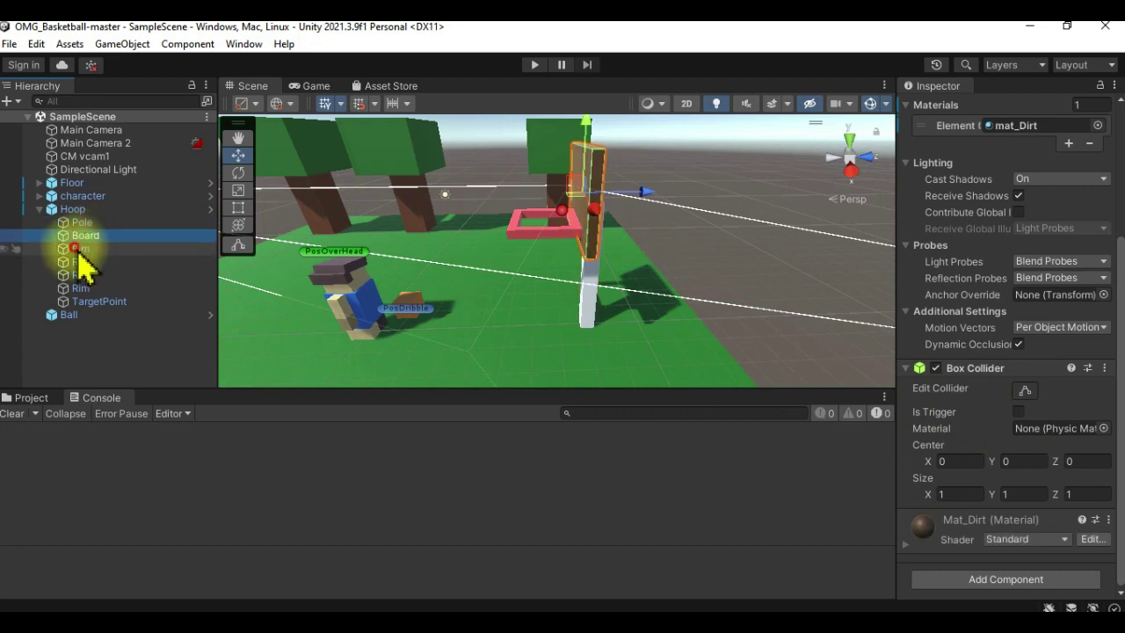
{"action": "left_click", "coordinate": [79, 275]}
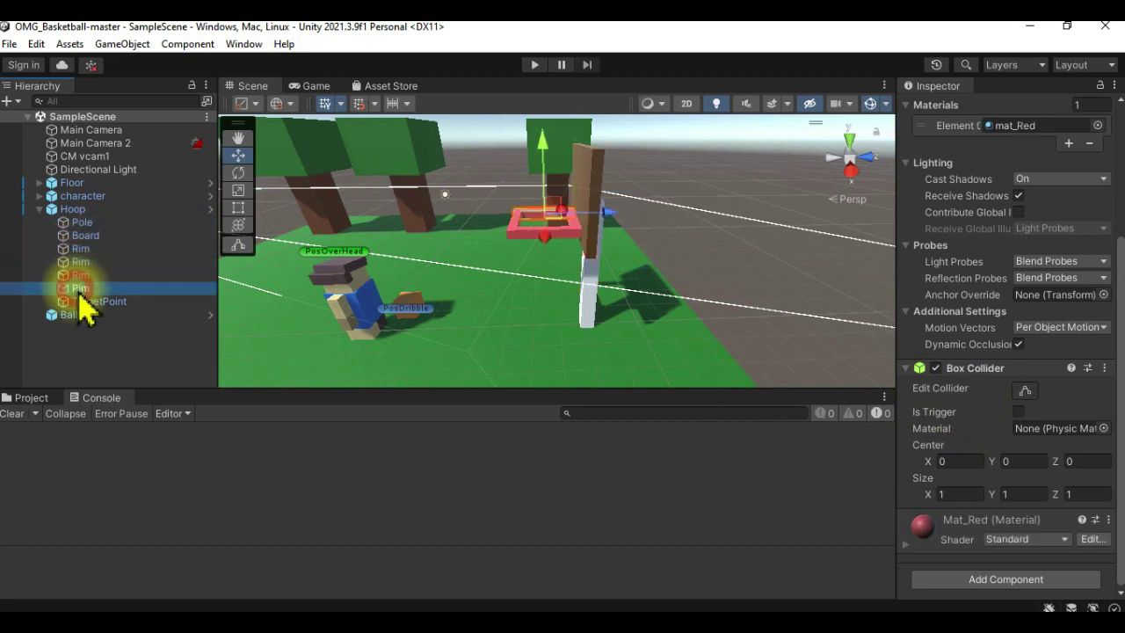
{"action": "left_click", "coordinate": [84, 303]}
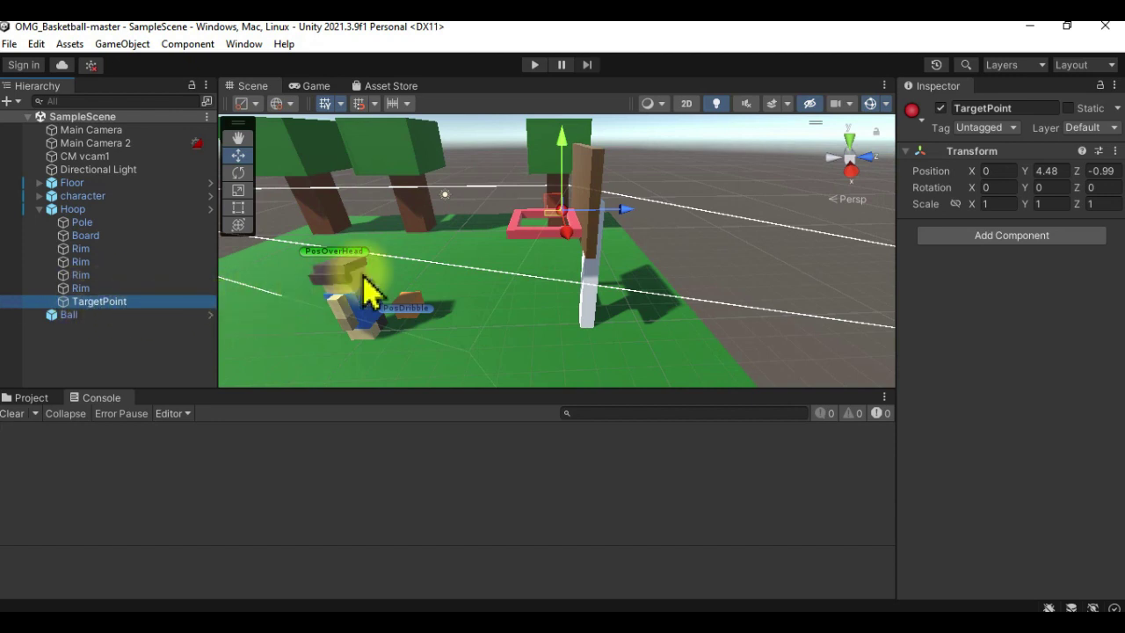
{"action": "double_click", "coordinate": [99, 301]}
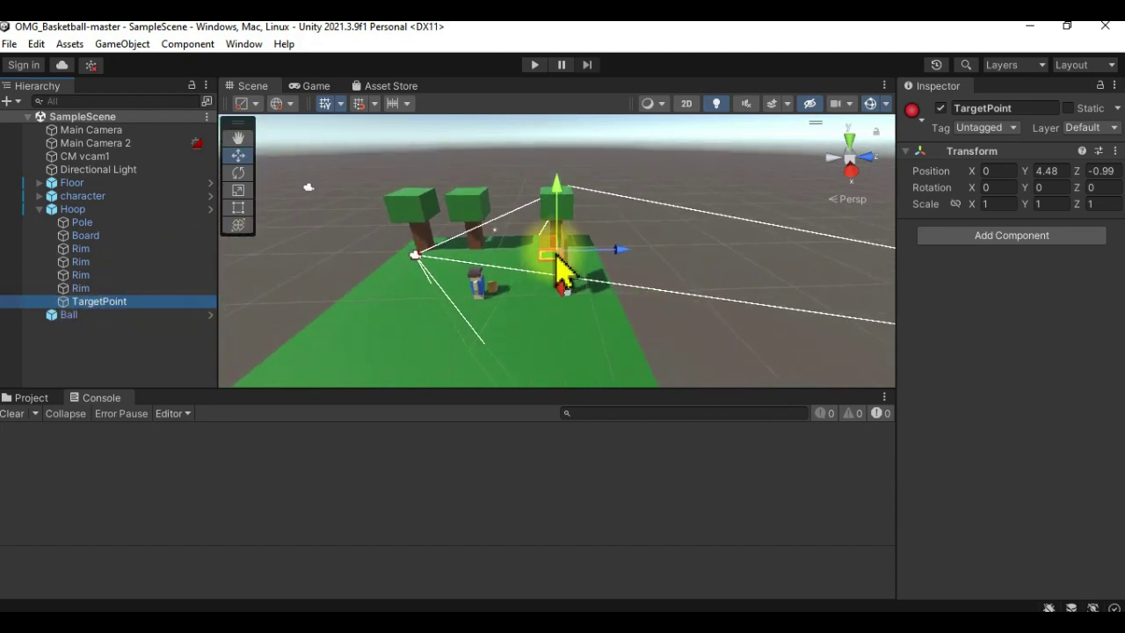
{"action": "scroll", "coordinate": [567, 263], "scroll_direction": "up", "scroll_amount": 5}
{"action": "mouse_move", "coordinate": [580, 269]}
{"action": "left_mouse_down", "text": "alt"}
{"action": "mouse_move", "coordinate": [994, 194]}
{"action": "mouse_move", "coordinate": [658, 314]}
{"action": "left_mouse_up", "text": "alt"}
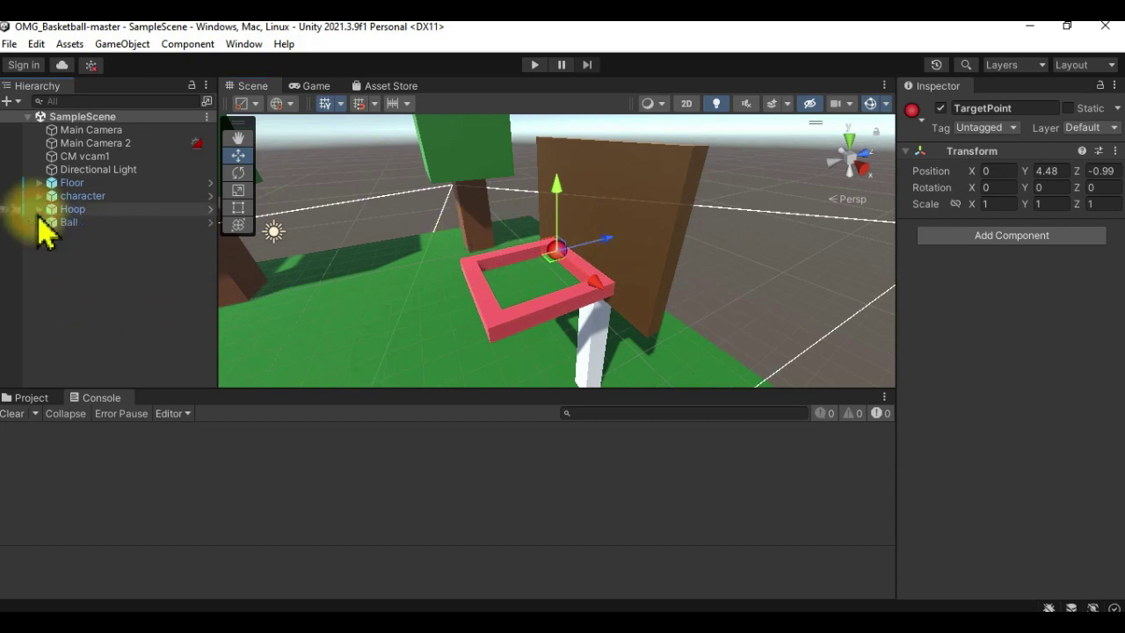
Frame the Ball and review its collider and Rigidbody, then show the character's Basketball Controller.
{"action": "double_click", "coordinate": [62, 222]}
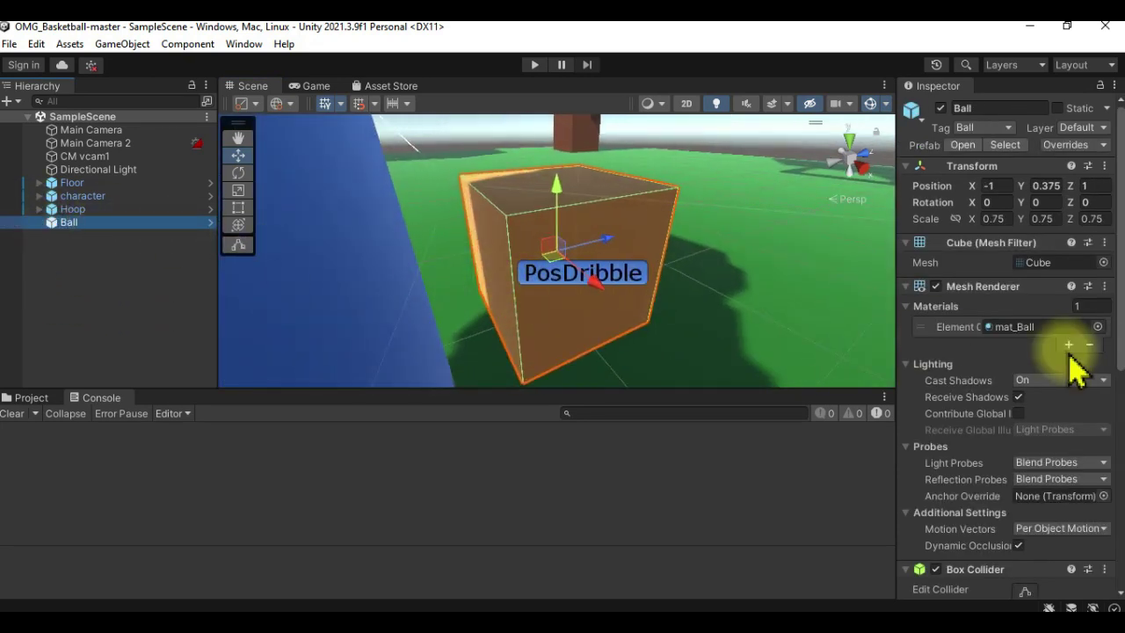
{"action": "scroll", "coordinate": [1074, 369], "scroll_direction": "down", "scroll_amount": 3}
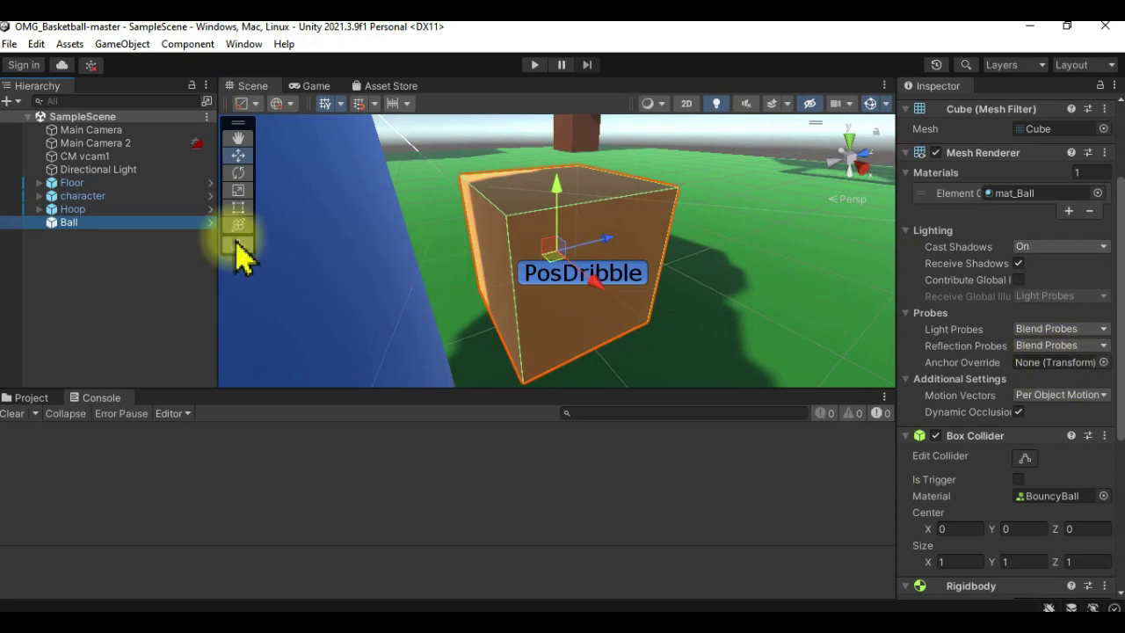
{"action": "left_click_drag", "start_coordinate": [684, 297], "coordinate": [230, 274], "text": "alt"}
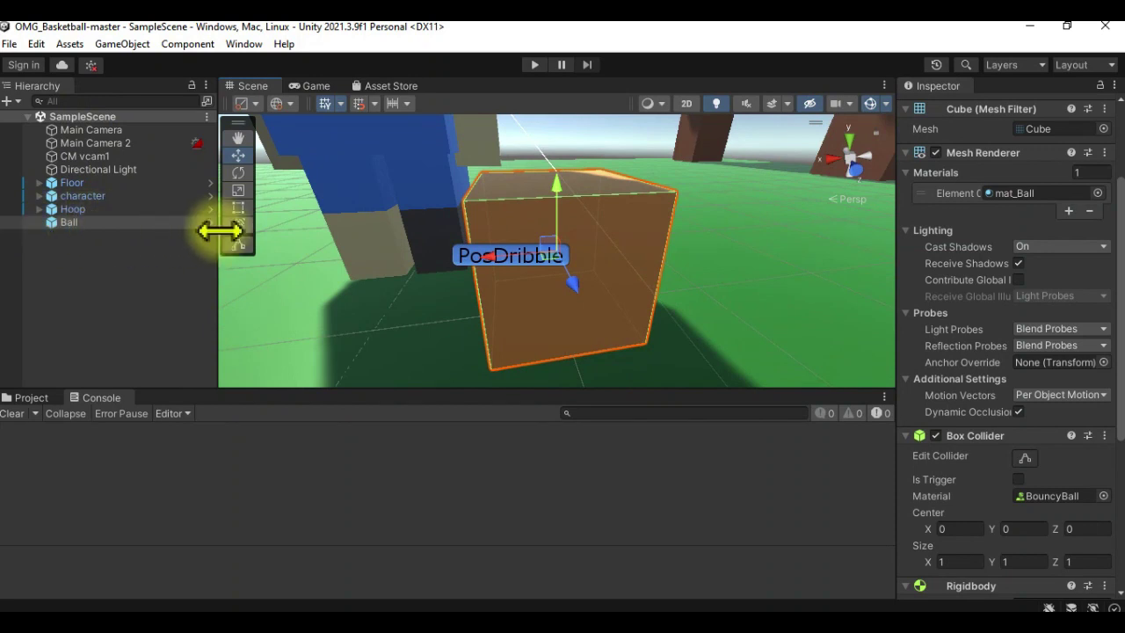
{"action": "scroll", "coordinate": [1029, 404], "scroll_direction": "down", "scroll_amount": 3}
{"action": "scroll", "coordinate": [1027, 403], "scroll_direction": "down", "scroll_amount": 2}
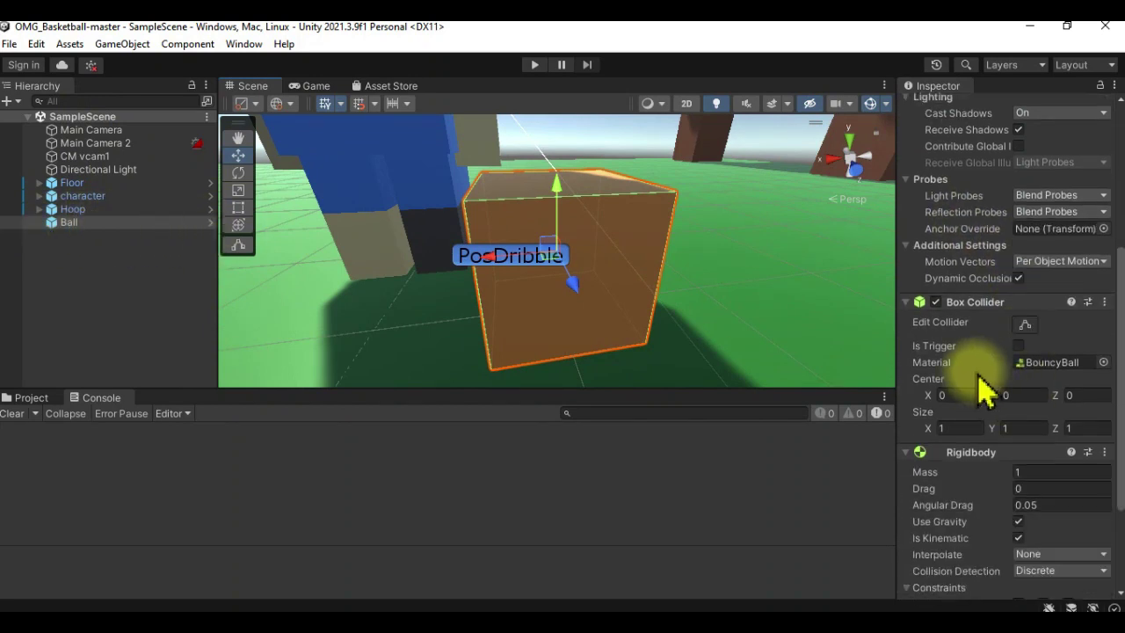
{"action": "scroll", "coordinate": [1028, 392], "scroll_direction": "down", "scroll_amount": 3}
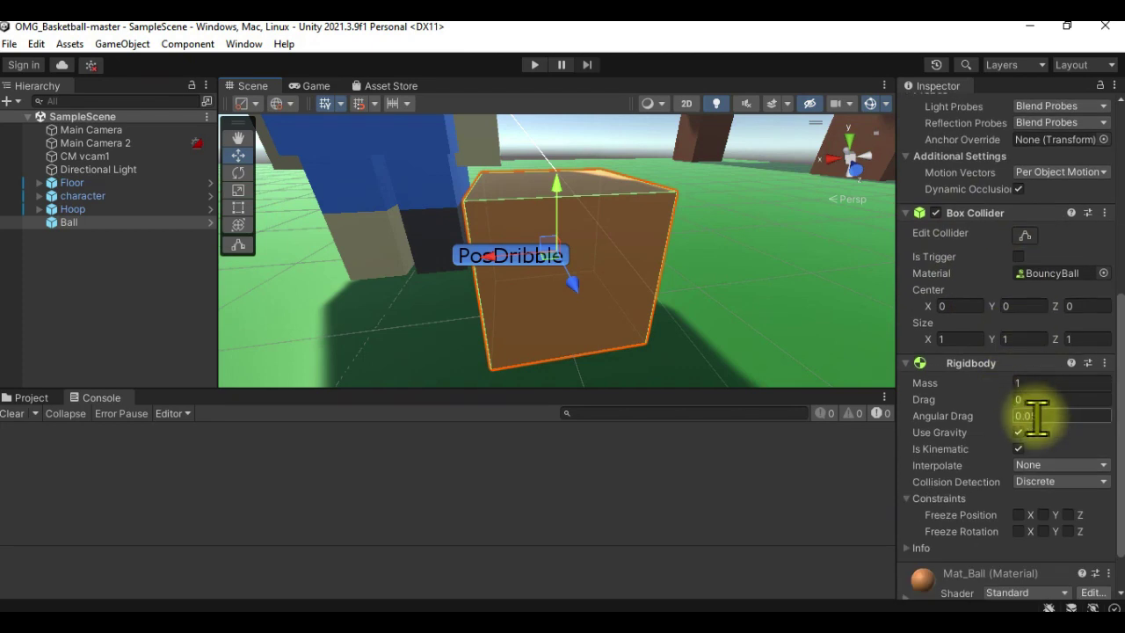
{"action": "scroll", "coordinate": [983, 409], "scroll_direction": "down", "scroll_amount": 2}
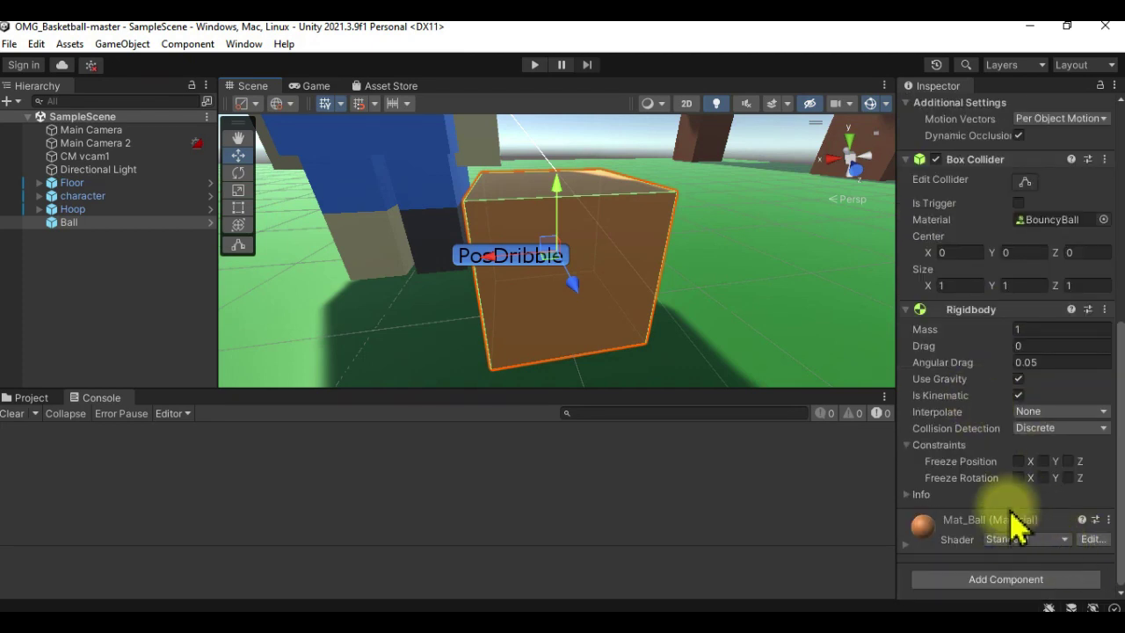
{"action": "scroll", "coordinate": [1016, 518], "scroll_direction": "up", "scroll_amount": 3}
{"action": "scroll", "coordinate": [1006, 505], "scroll_direction": "up", "scroll_amount": 4}
{"action": "scroll", "coordinate": [1007, 505], "scroll_direction": "up", "scroll_amount": 4}
{"action": "scroll", "coordinate": [1007, 509], "scroll_direction": "up", "scroll_amount": 2}
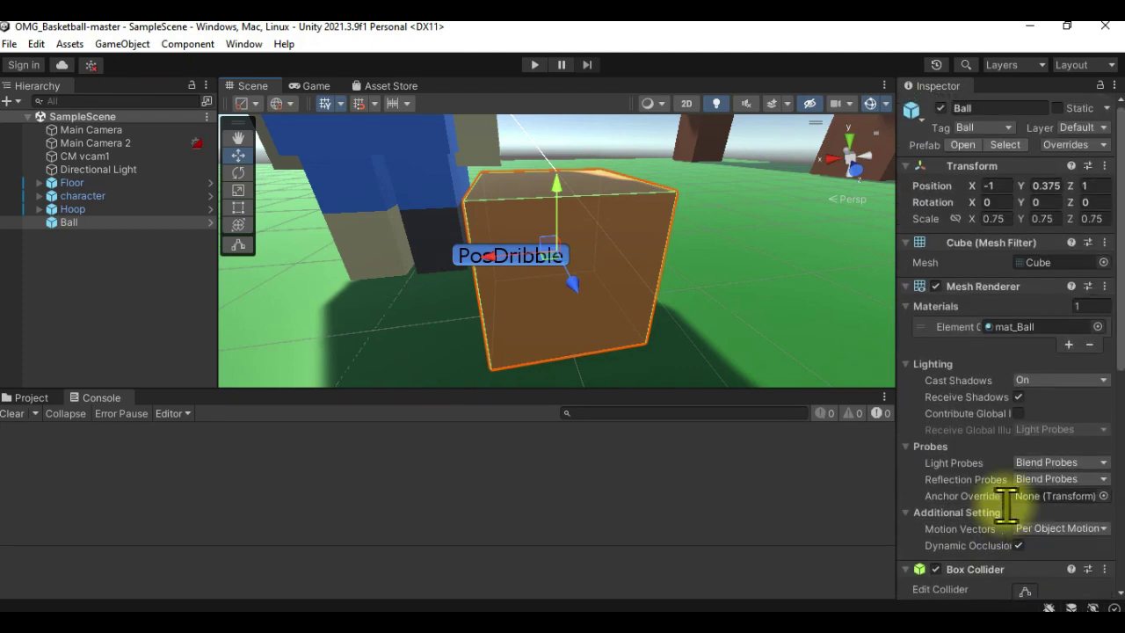
{"action": "left_click", "coordinate": [72, 195]}
{"action": "scroll", "coordinate": [1038, 387], "scroll_direction": "down", "scroll_amount": 1}
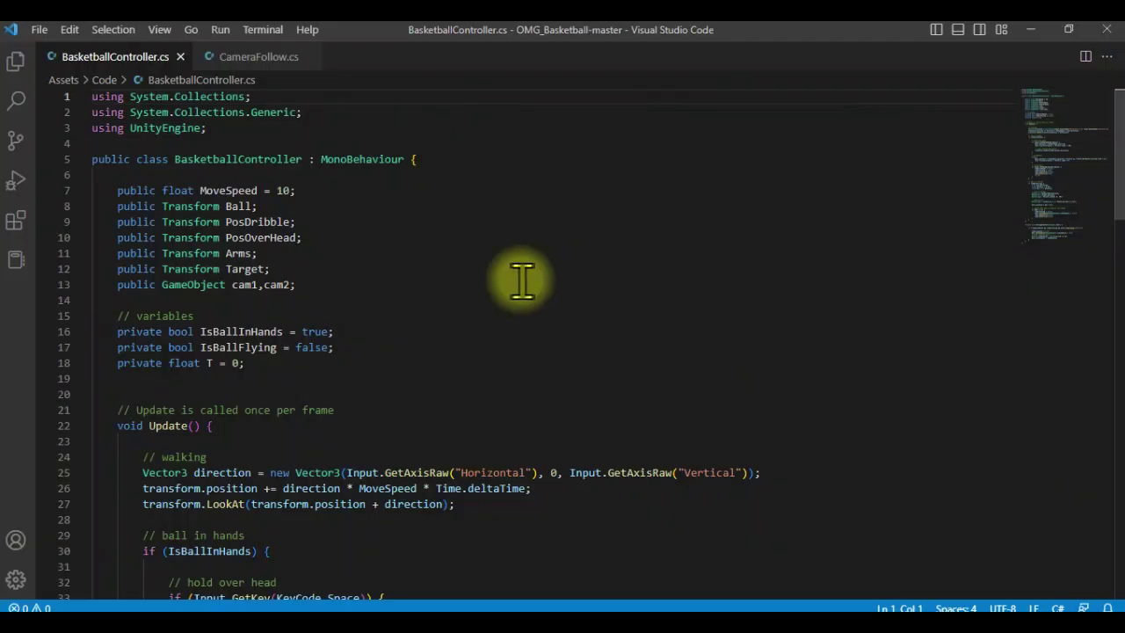
Highlight the public fields MoveSpeed, Ball, PosDribble, Target, cam1/cam2 and the private variables.
{"action": "left_click_drag", "start_coordinate": [118, 190], "coordinate": [289, 192]}
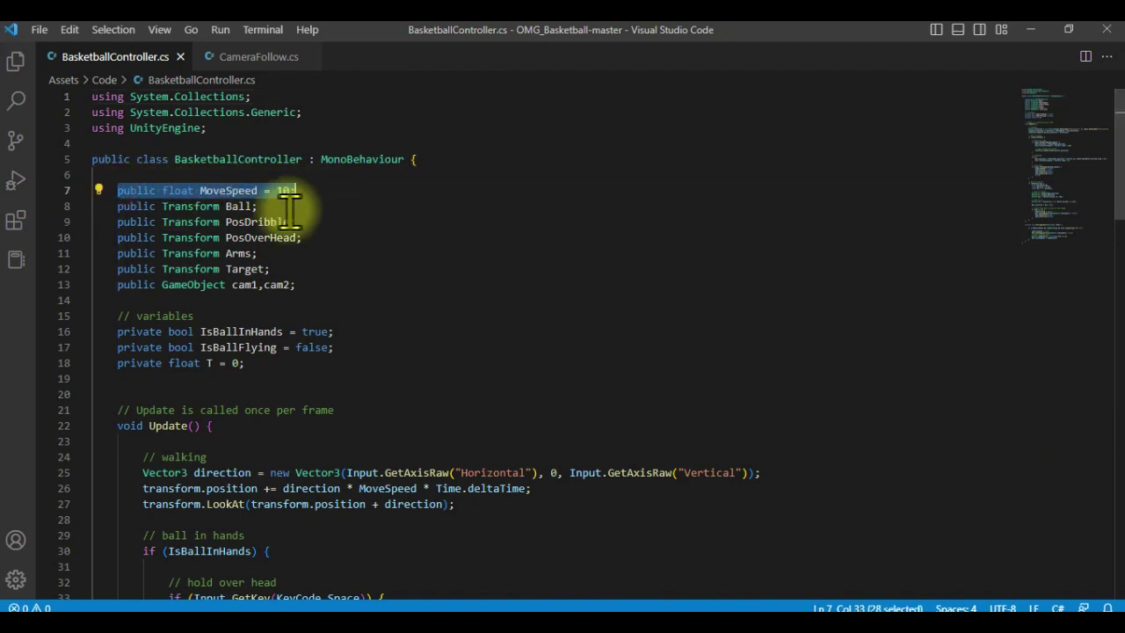
{"action": "left_click_drag", "start_coordinate": [112, 205], "coordinate": [322, 220]}
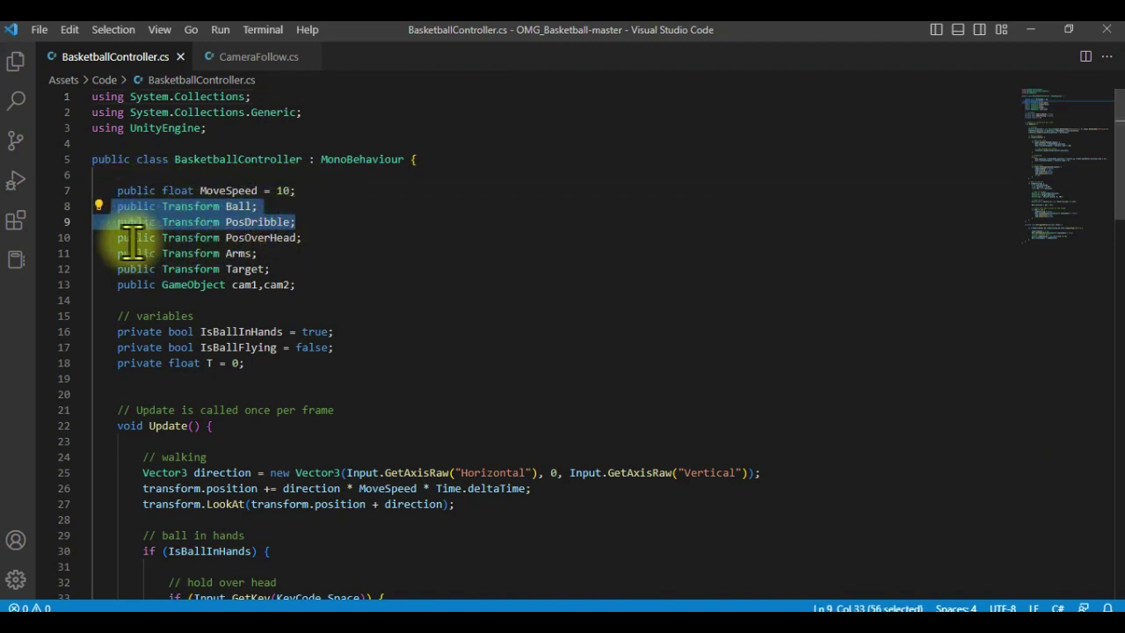
{"action": "left_click_drag", "start_coordinate": [110, 238], "coordinate": [356, 298]}
{"action": "left_click", "coordinate": [356, 297]}
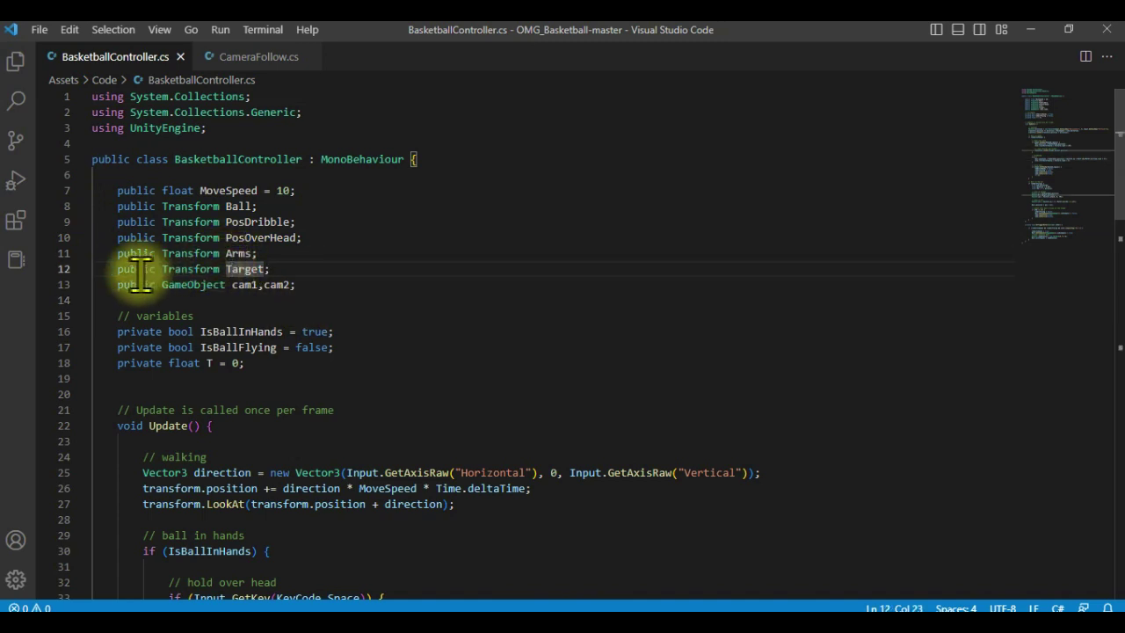
{"action": "left_click_drag", "start_coordinate": [114, 269], "coordinate": [329, 269]}
{"action": "left_click", "coordinate": [329, 269]}
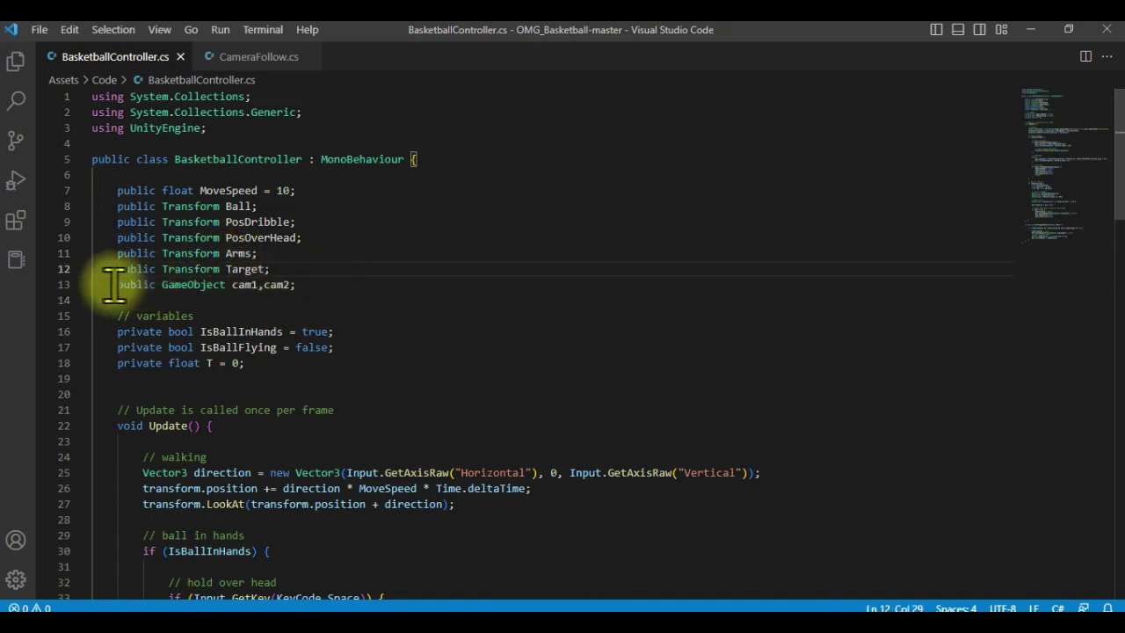
{"action": "left_click_drag", "start_coordinate": [114, 285], "coordinate": [358, 287]}
{"action": "left_click", "coordinate": [359, 287]}
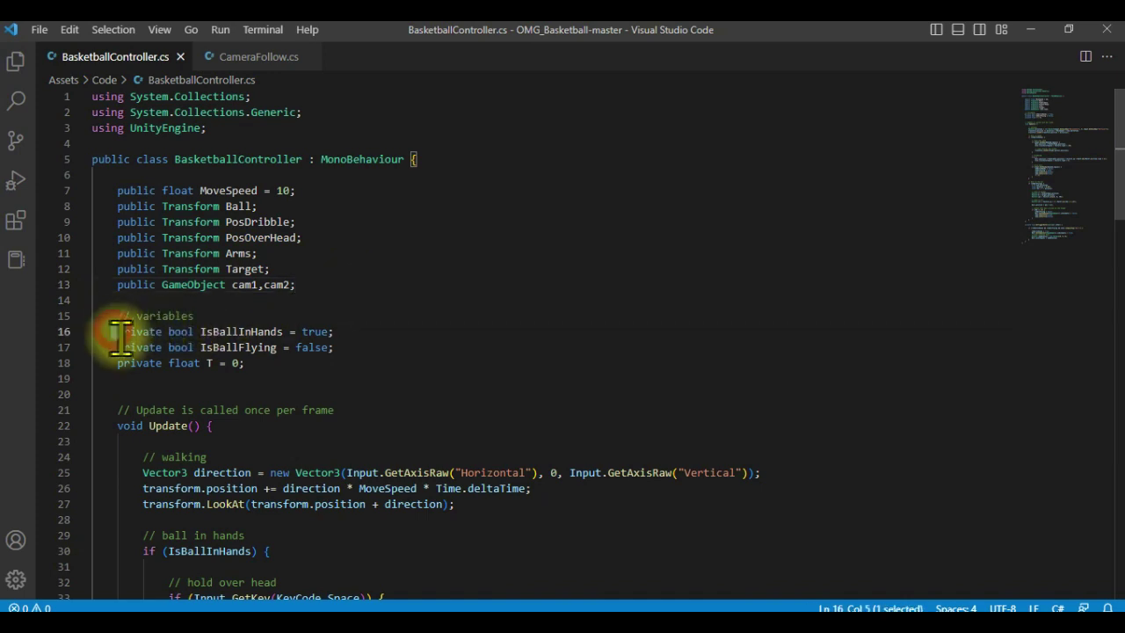
{"action": "left_click_drag", "start_coordinate": [120, 334], "coordinate": [296, 361]}
{"action": "left_click", "coordinate": [272, 364]}
Highlight Update()'s walking code on lines 25–27: direction vector, position update and LookAt.
{"action": "scroll", "coordinate": [282, 368], "scroll_direction": "down", "scroll_amount": 2}
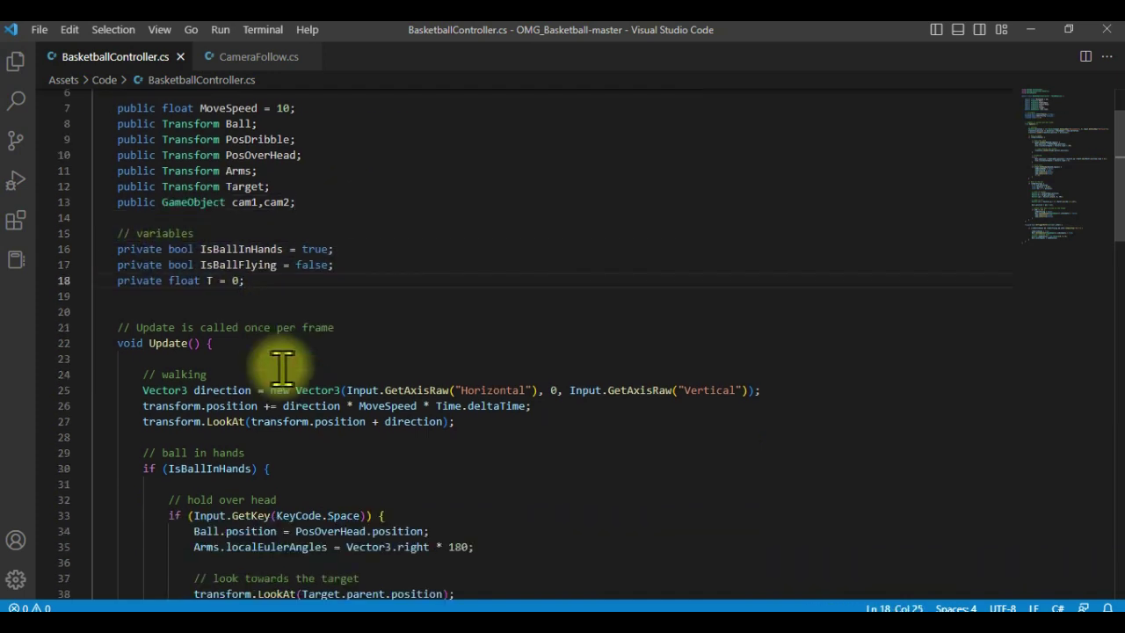
{"action": "scroll", "coordinate": [264, 365], "scroll_direction": "down", "scroll_amount": 2}
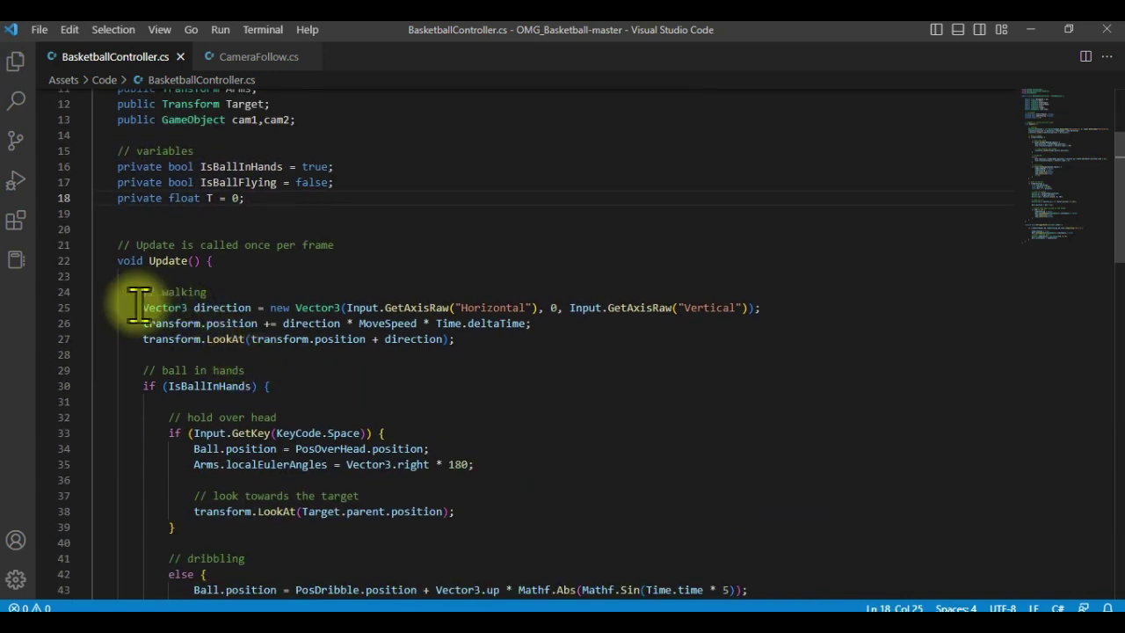
{"action": "left_click_drag", "start_coordinate": [139, 306], "coordinate": [779, 306]}
{"action": "left_click", "coordinate": [789, 306]}
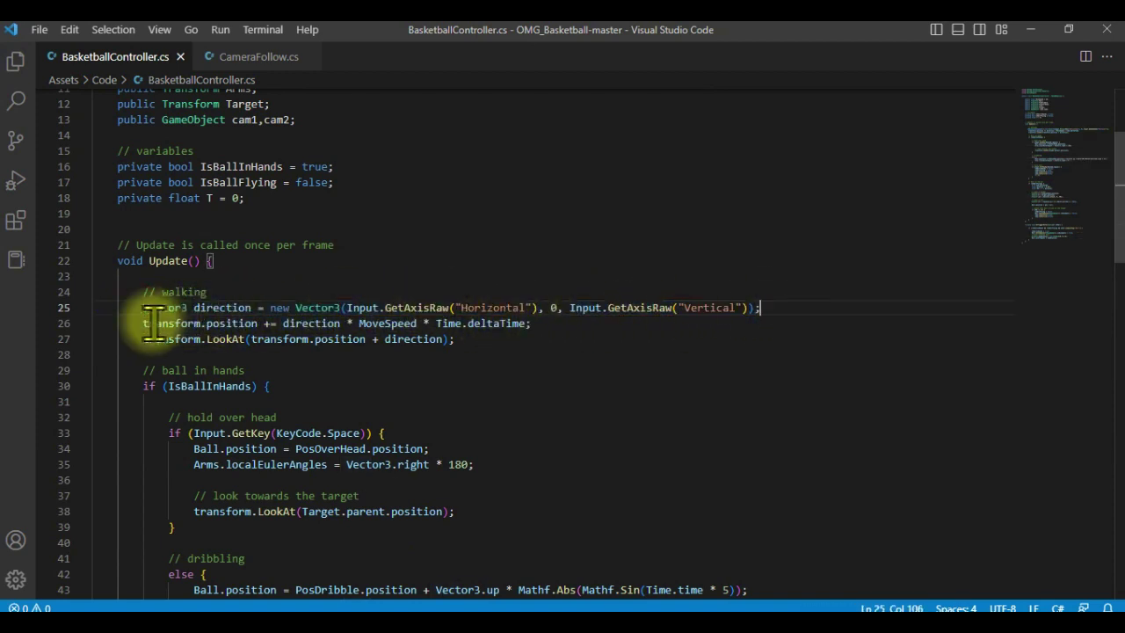
{"action": "left_click_drag", "start_coordinate": [141, 323], "coordinate": [539, 339]}
{"action": "left_click", "coordinate": [293, 323]}
{"action": "left_click", "coordinate": [540, 339]}
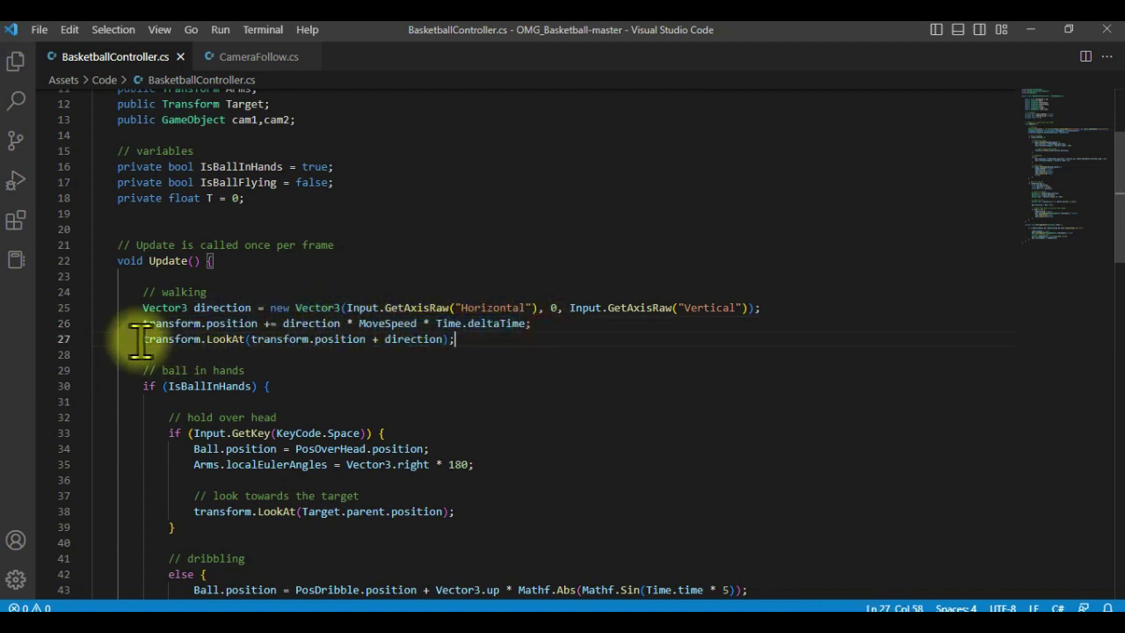
{"action": "left_click_drag", "start_coordinate": [140, 341], "coordinate": [466, 341]}
{"action": "left_click", "coordinate": [468, 339]}
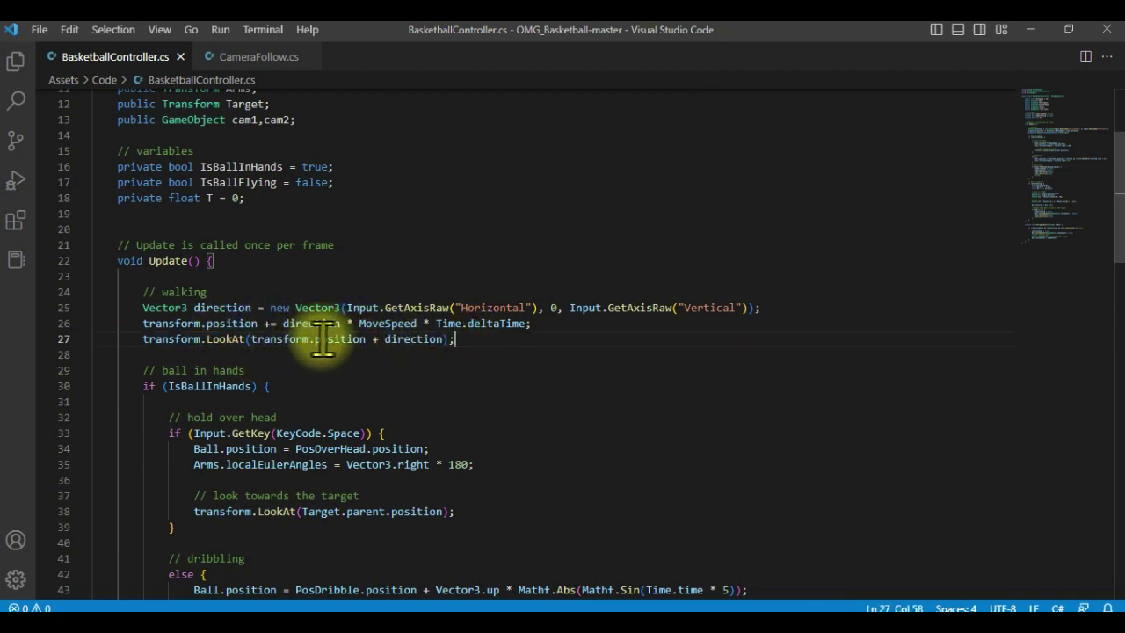
{"action": "scroll", "coordinate": [323, 341], "scroll_direction": "down", "scroll_amount": 2}
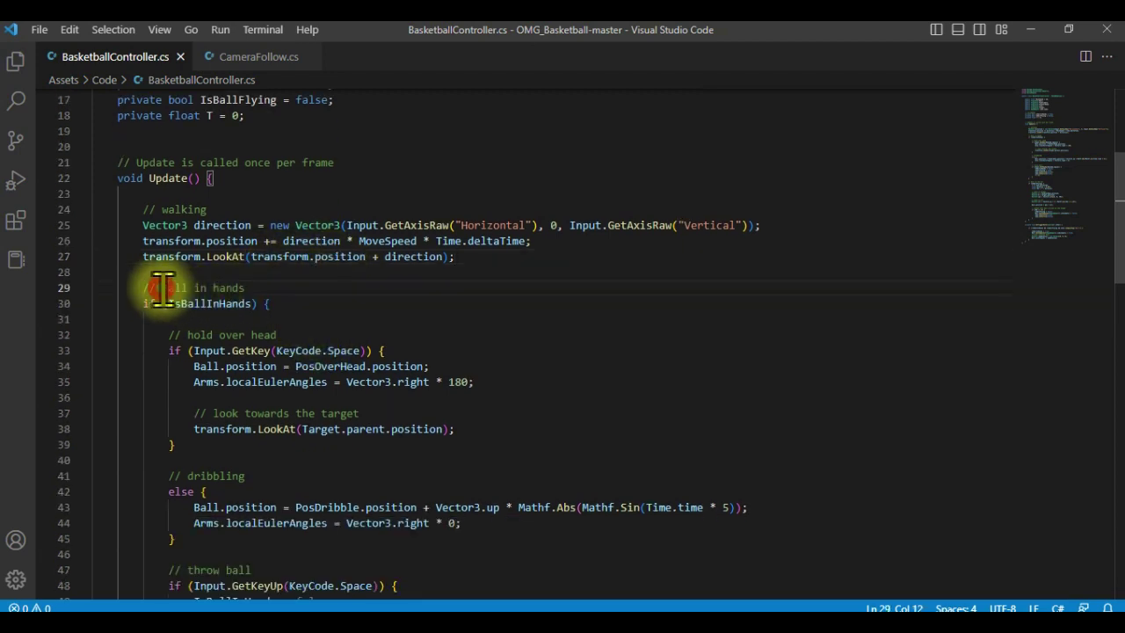
{"action": "left_click_drag", "start_coordinate": [162, 290], "coordinate": [245, 289]}
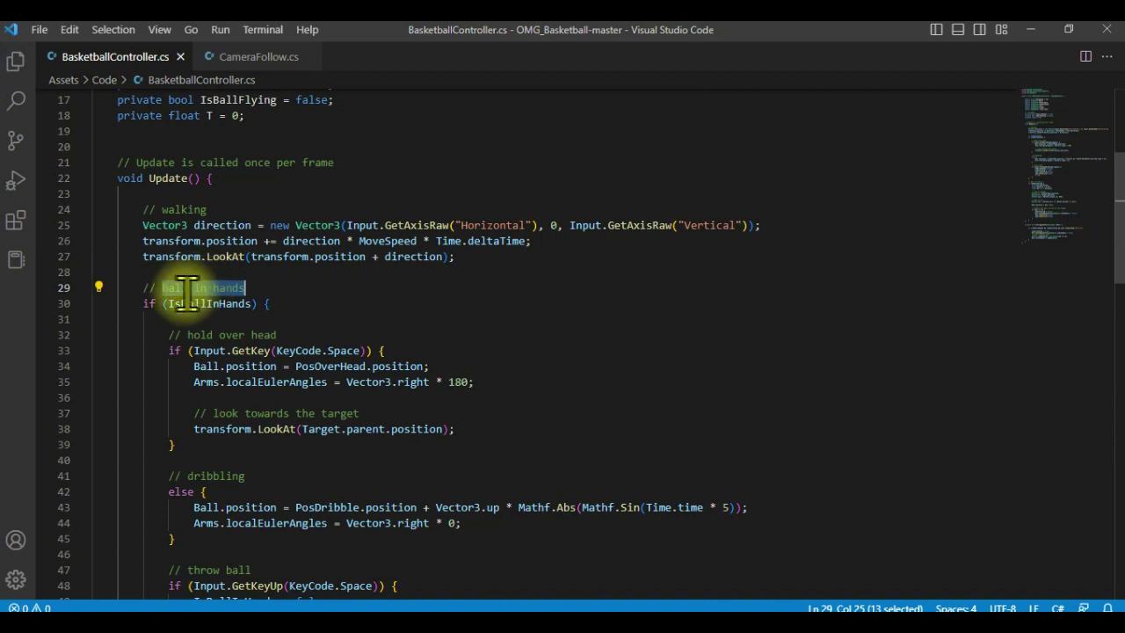
{"action": "scroll", "coordinate": [263, 359], "scroll_direction": "down", "scroll_amount": 1}
{"action": "scroll", "coordinate": [258, 352], "scroll_direction": "down", "scroll_amount": 7}
{"action": "scroll", "coordinate": [251, 352], "scroll_direction": "down", "scroll_amount": 4}
{"action": "scroll", "coordinate": [256, 352], "scroll_direction": "down", "scroll_amount": 2}
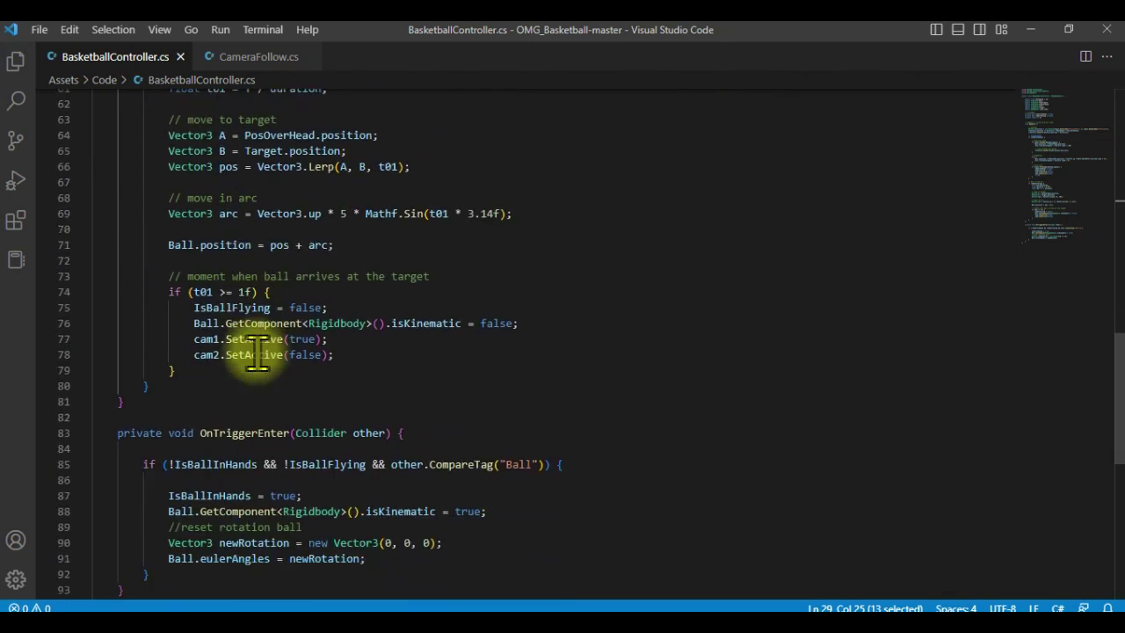
{"action": "scroll", "coordinate": [256, 352], "scroll_direction": "down", "scroll_amount": 3}
{"action": "left_click", "coordinate": [328, 321]}
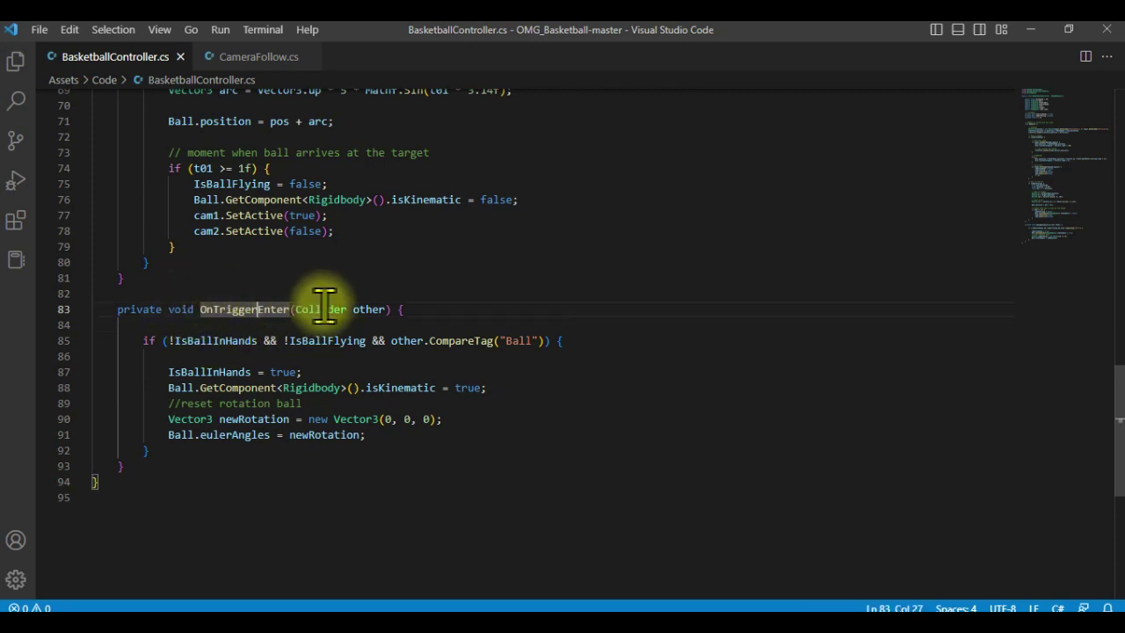
{"action": "left_click", "coordinate": [366, 309]}
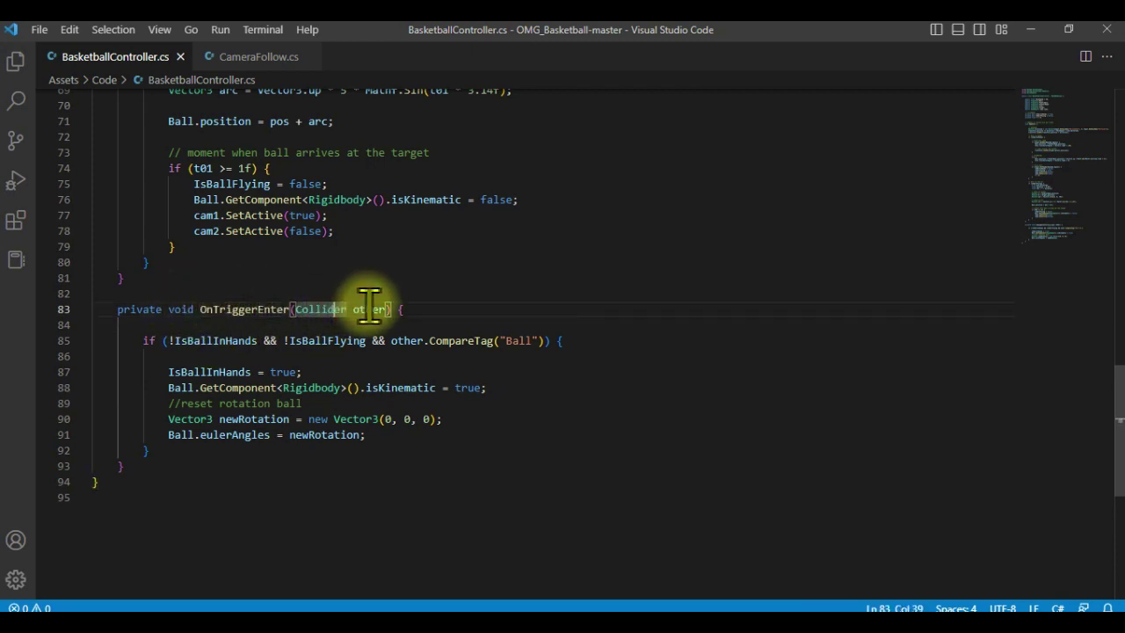
{"action": "double_click", "coordinate": [193, 341]}
{"action": "double_click", "coordinate": [327, 341]}
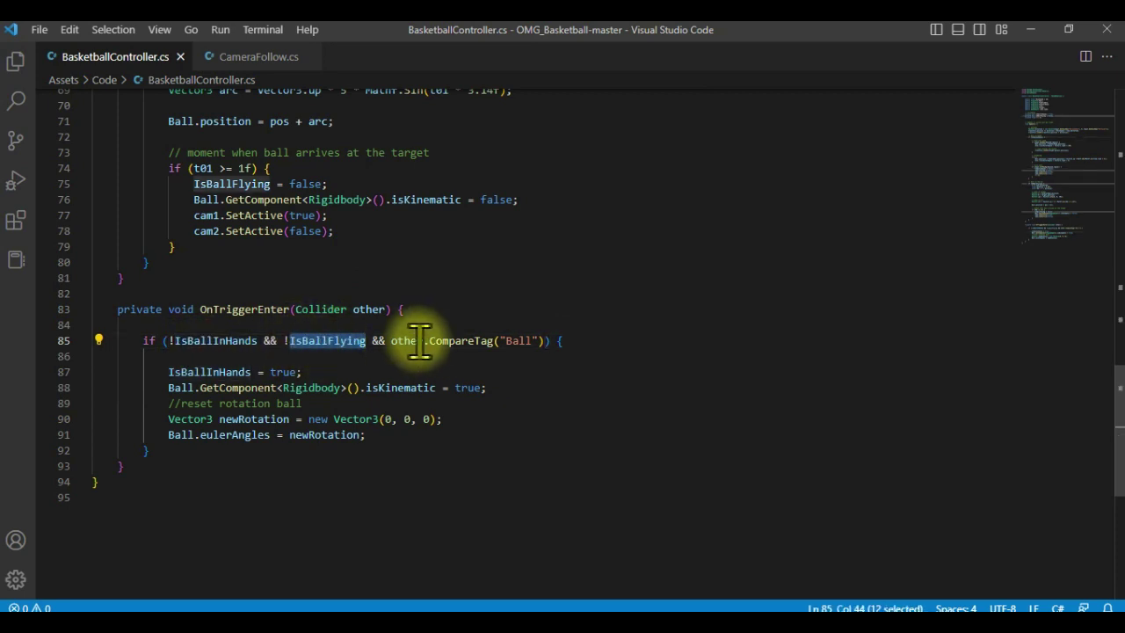
{"action": "left_click_drag", "start_coordinate": [391, 341], "coordinate": [546, 341]}
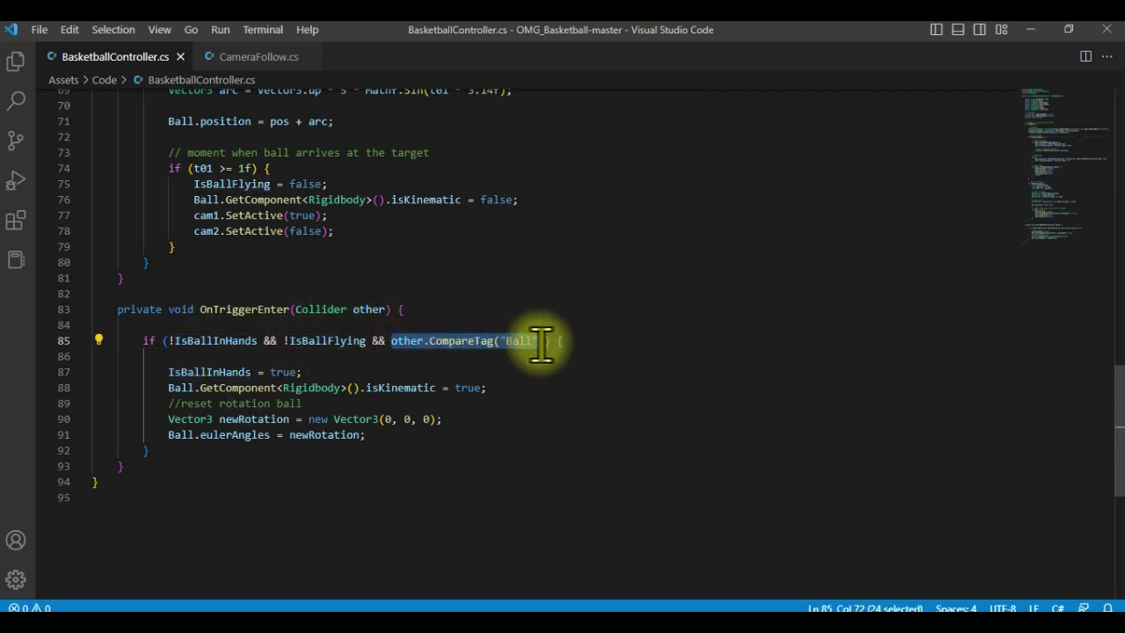
{"action": "left_click", "coordinate": [540, 341]}
{"action": "left_click_drag", "start_coordinate": [169, 372], "coordinate": [303, 372]}
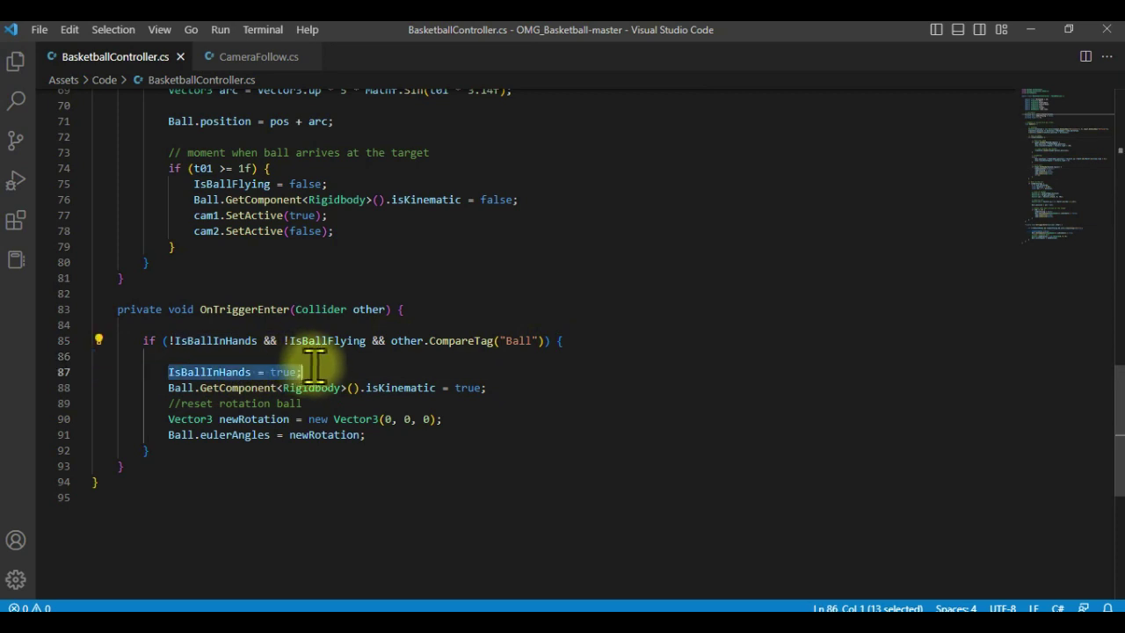
{"action": "left_click_drag", "start_coordinate": [165, 388], "coordinate": [487, 388]}
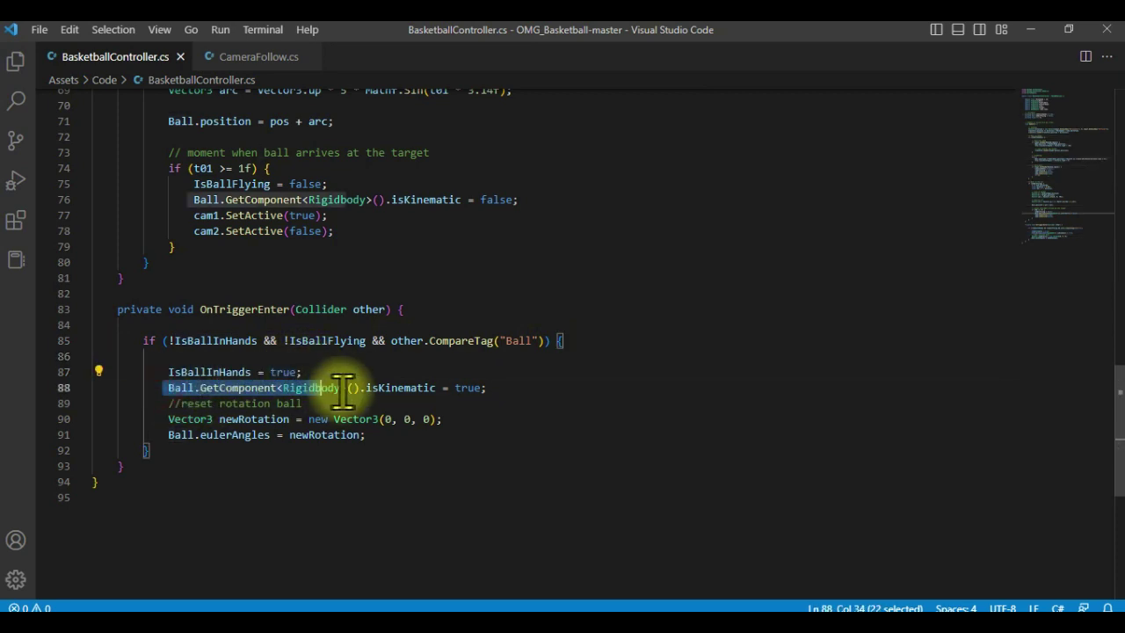
{"action": "left_click", "coordinate": [500, 401]}
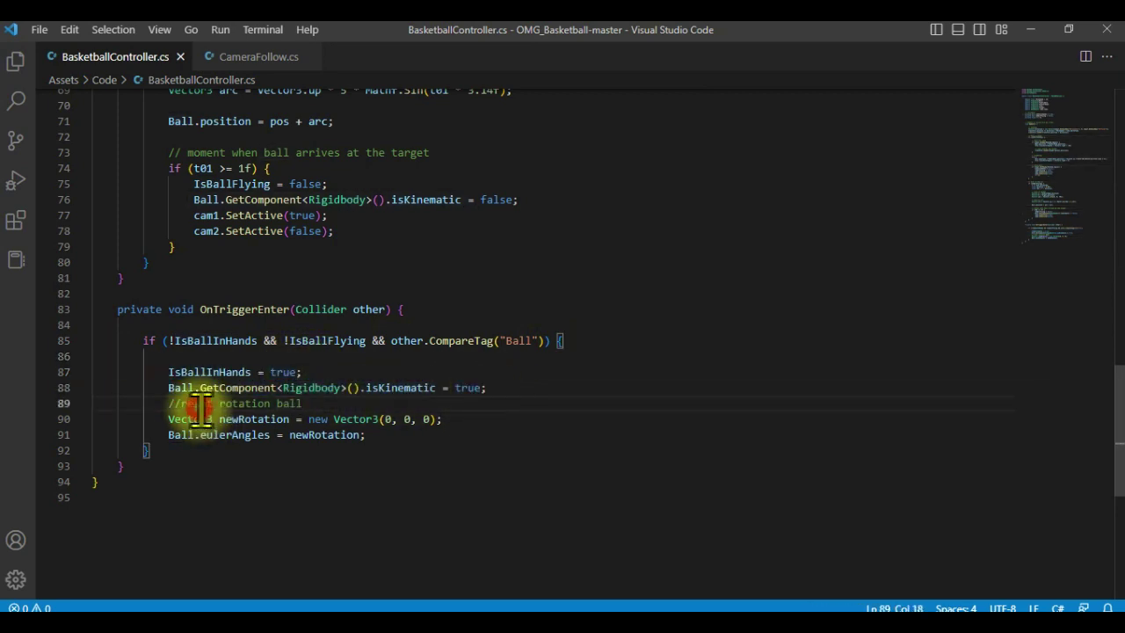
{"action": "left_click_drag", "start_coordinate": [167, 419], "coordinate": [371, 444]}
{"action": "left_click", "coordinate": [372, 444]}
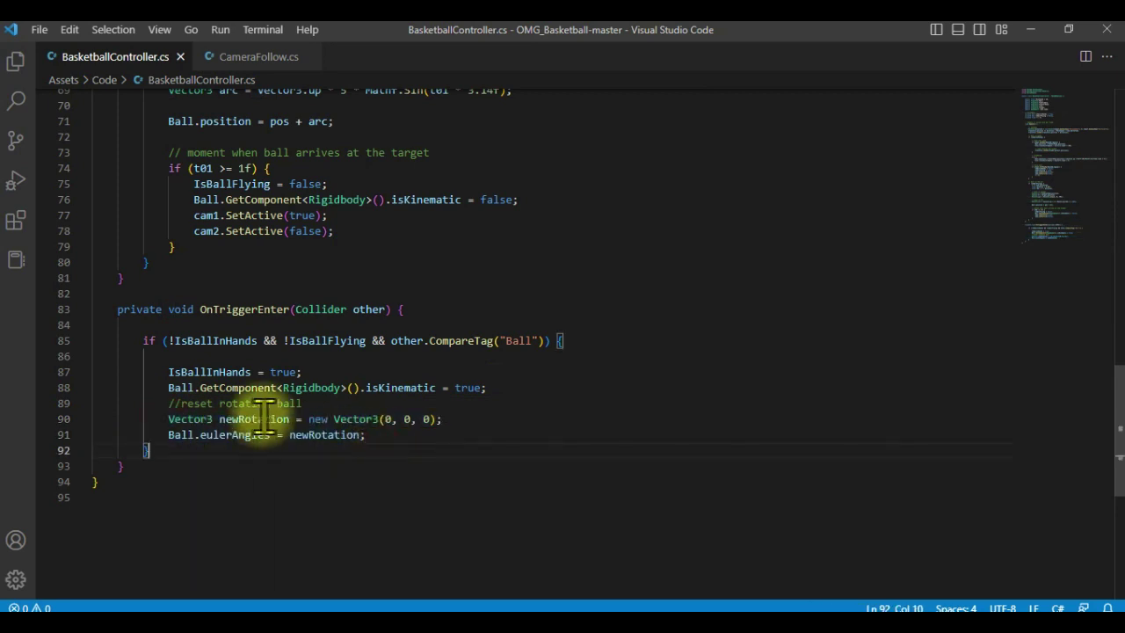
{"action": "scroll", "coordinate": [301, 445], "scroll_direction": "up", "scroll_amount": 4}
{"action": "scroll", "coordinate": [301, 444], "scroll_direction": "up", "scroll_amount": 8}
{"action": "scroll", "coordinate": [304, 446], "scroll_direction": "up", "scroll_amount": 4}
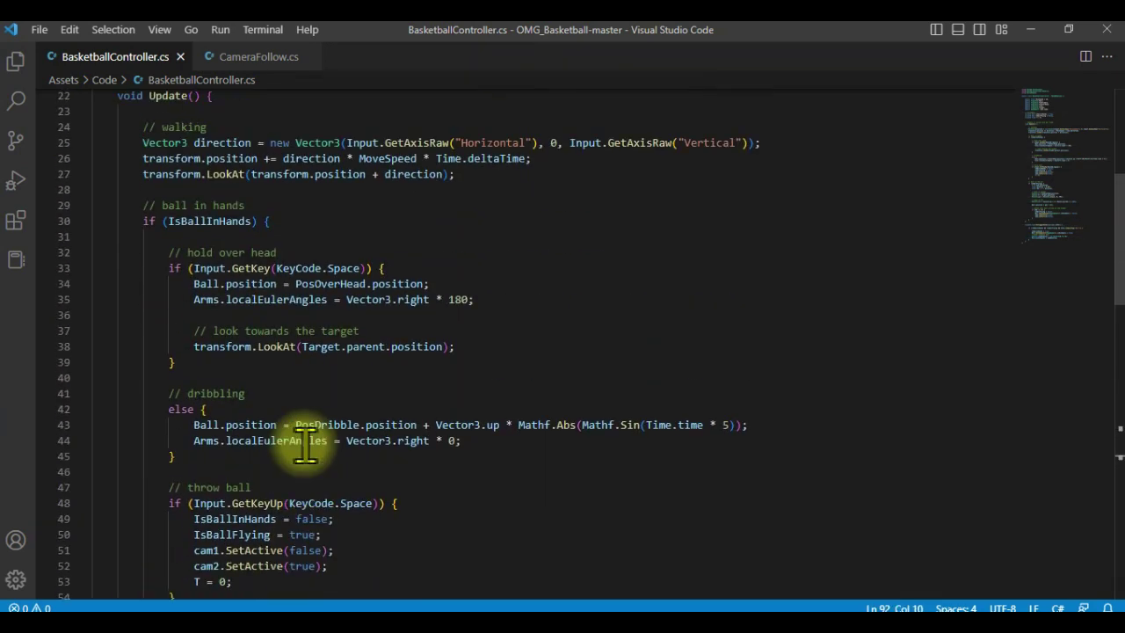
{"action": "scroll", "coordinate": [303, 446], "scroll_direction": "up", "scroll_amount": 1}
{"action": "left_click", "coordinate": [208, 262]}
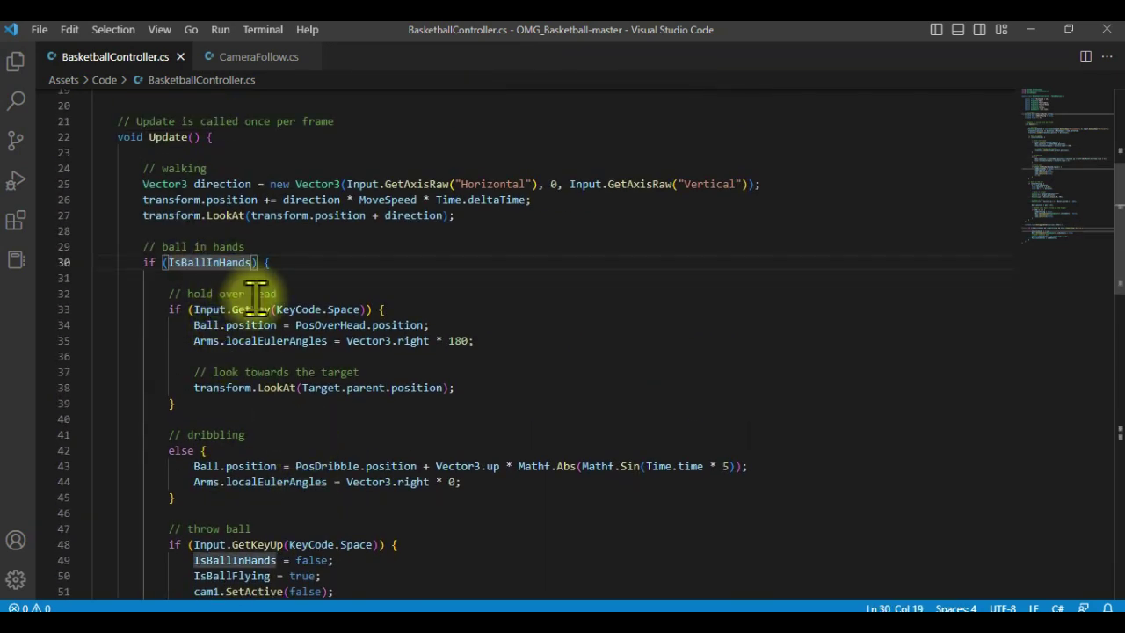
{"action": "left_click_drag", "start_coordinate": [194, 324], "coordinate": [444, 324]}
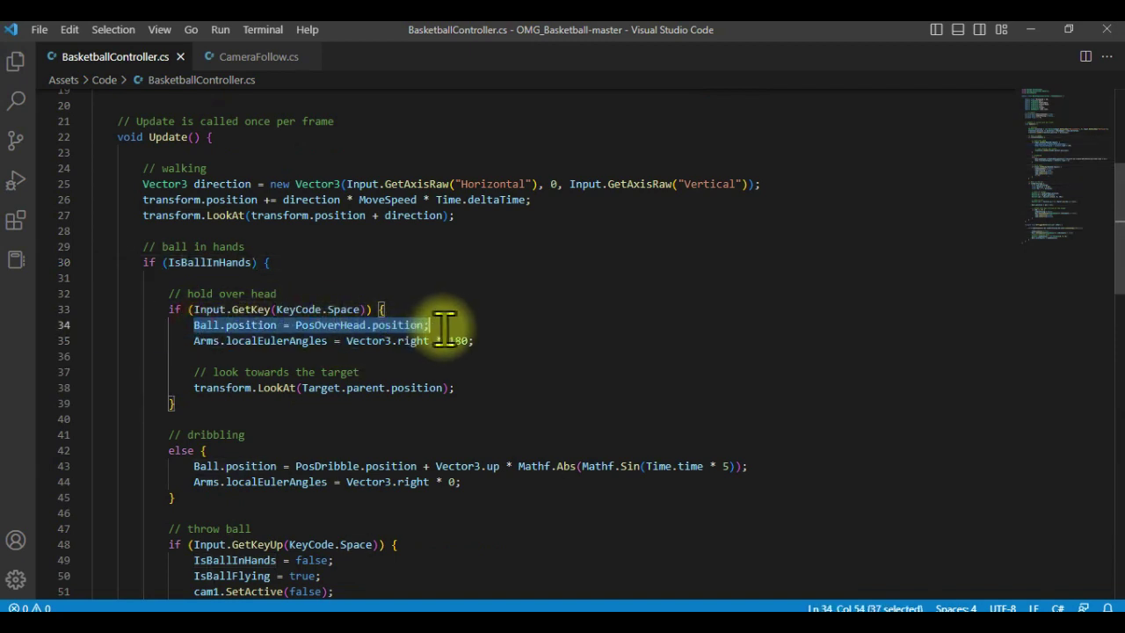
{"action": "left_click_drag", "start_coordinate": [187, 340], "coordinate": [493, 343]}
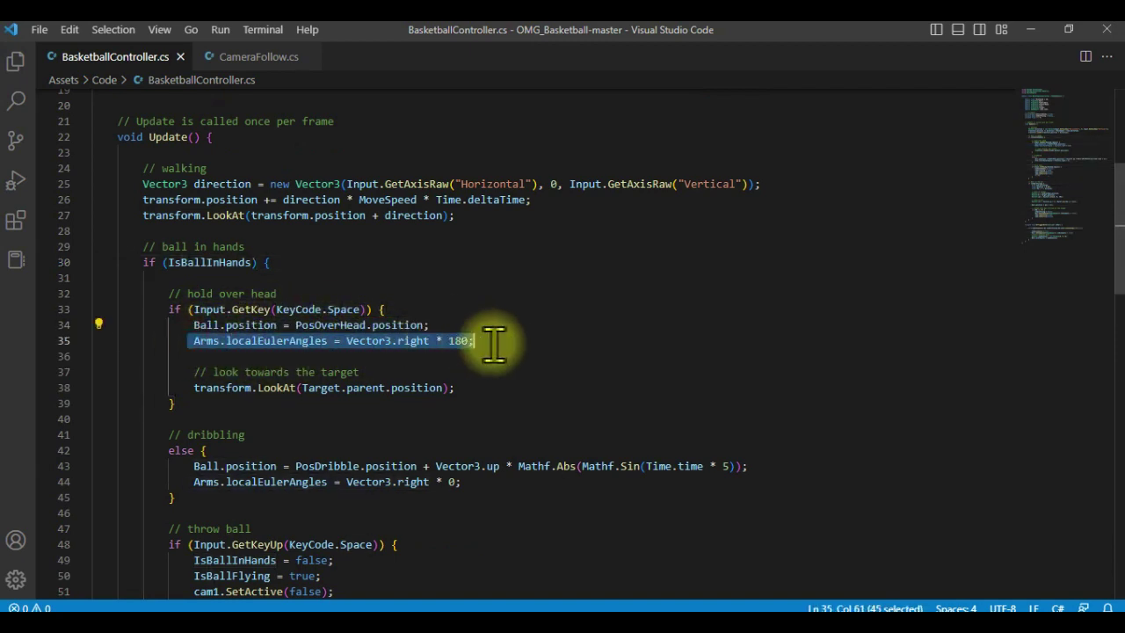
{"action": "left_click", "coordinate": [224, 310]}
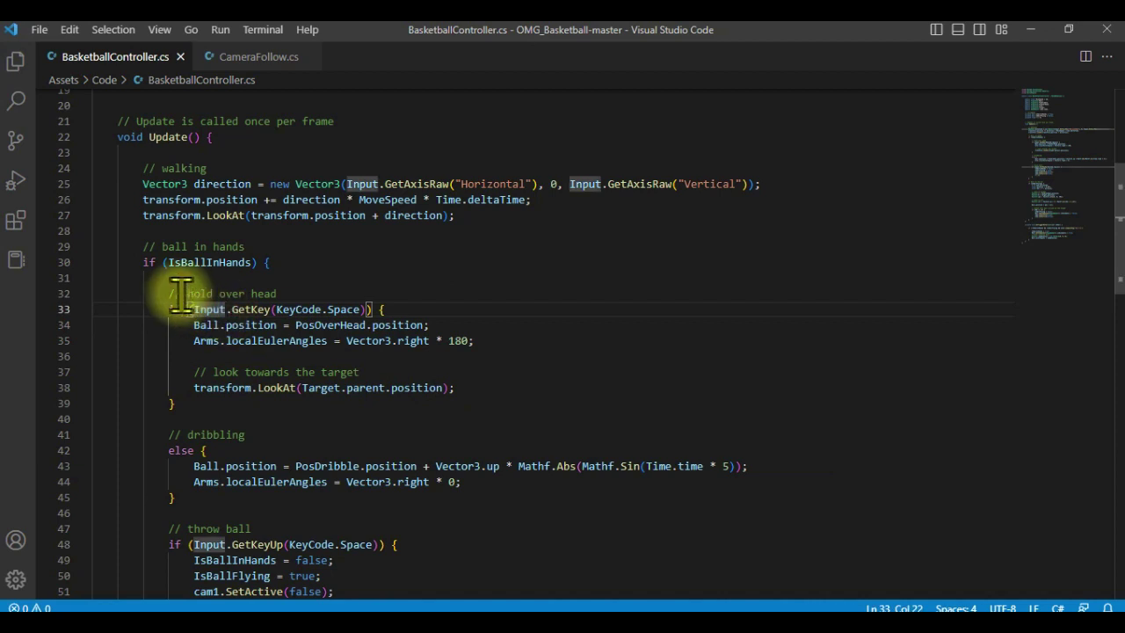
{"action": "mouse_move", "coordinate": [169, 309]}
{"action": "left_mouse_down"}
{"action": "mouse_move", "coordinate": [191, 400]}
{"action": "mouse_move", "coordinate": [452, 378]}
{"action": "left_mouse_up"}
{"action": "left_click", "coordinate": [244, 415]}
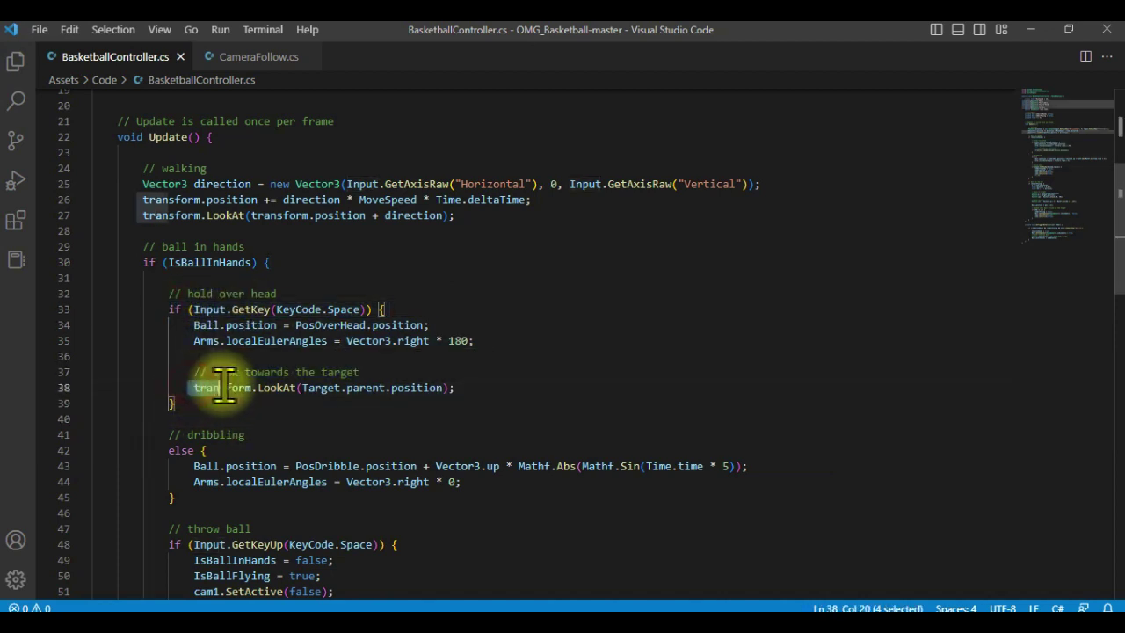
{"action": "scroll", "coordinate": [450, 396], "scroll_direction": "down", "scroll_amount": 2}
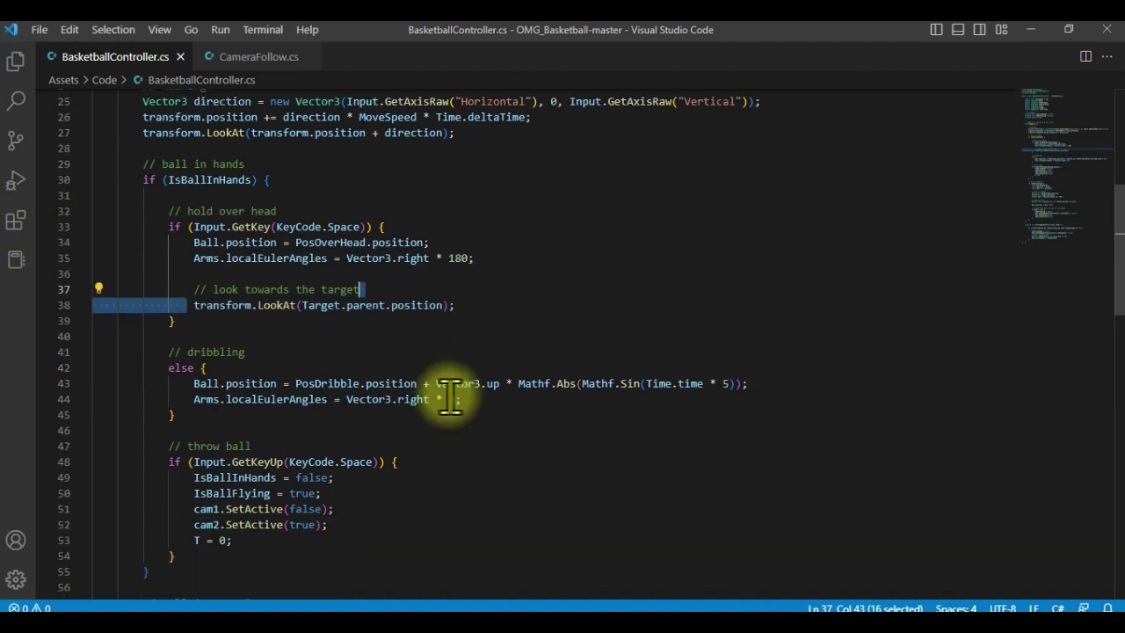
{"action": "left_click_drag", "start_coordinate": [165, 365], "coordinate": [188, 407]}
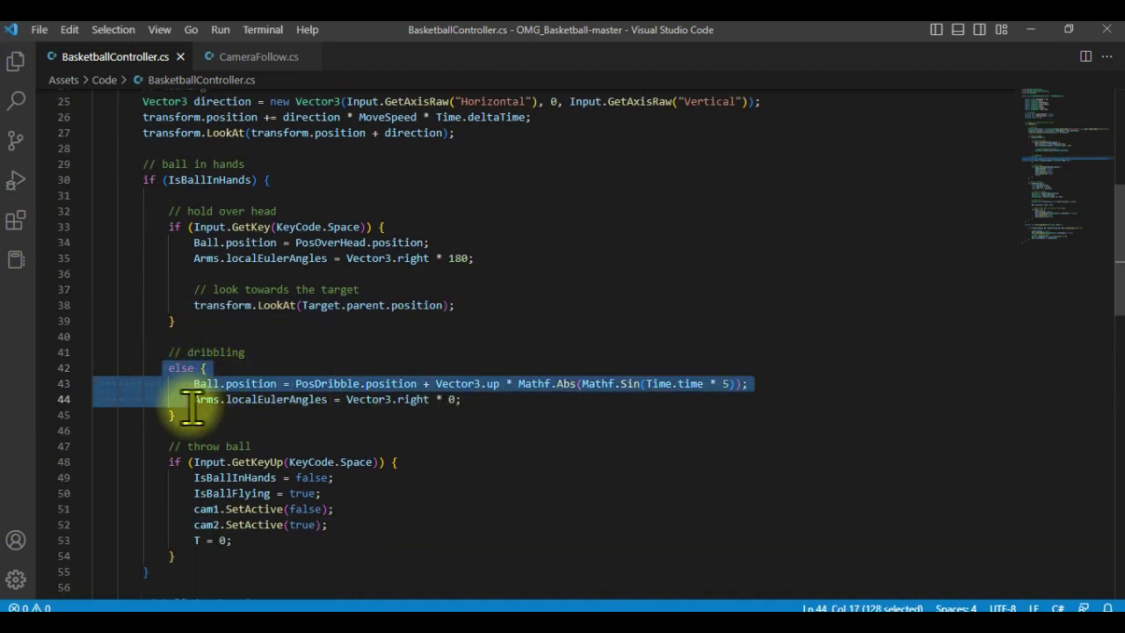
{"action": "left_click", "coordinate": [189, 414]}
{"action": "scroll", "coordinate": [203, 413], "scroll_direction": "down", "scroll_amount": 2}
{"action": "scroll", "coordinate": [204, 414], "scroll_direction": "down", "scroll_amount": 1}
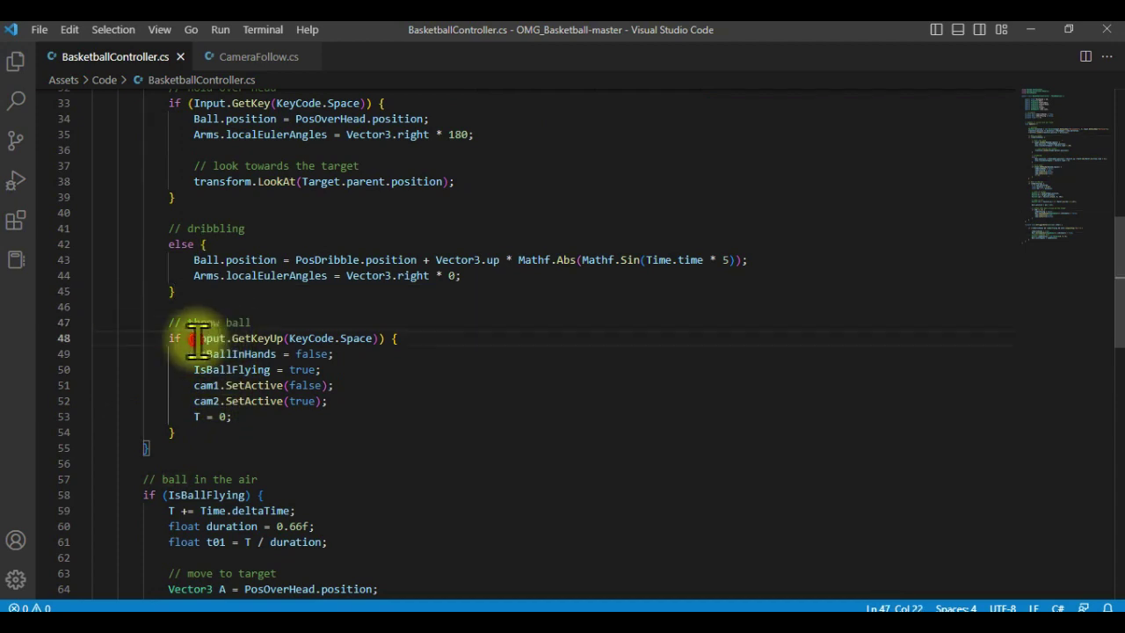
{"action": "left_click_drag", "start_coordinate": [195, 340], "coordinate": [364, 338]}
{"action": "left_click_drag", "start_coordinate": [174, 353], "coordinate": [268, 354]}
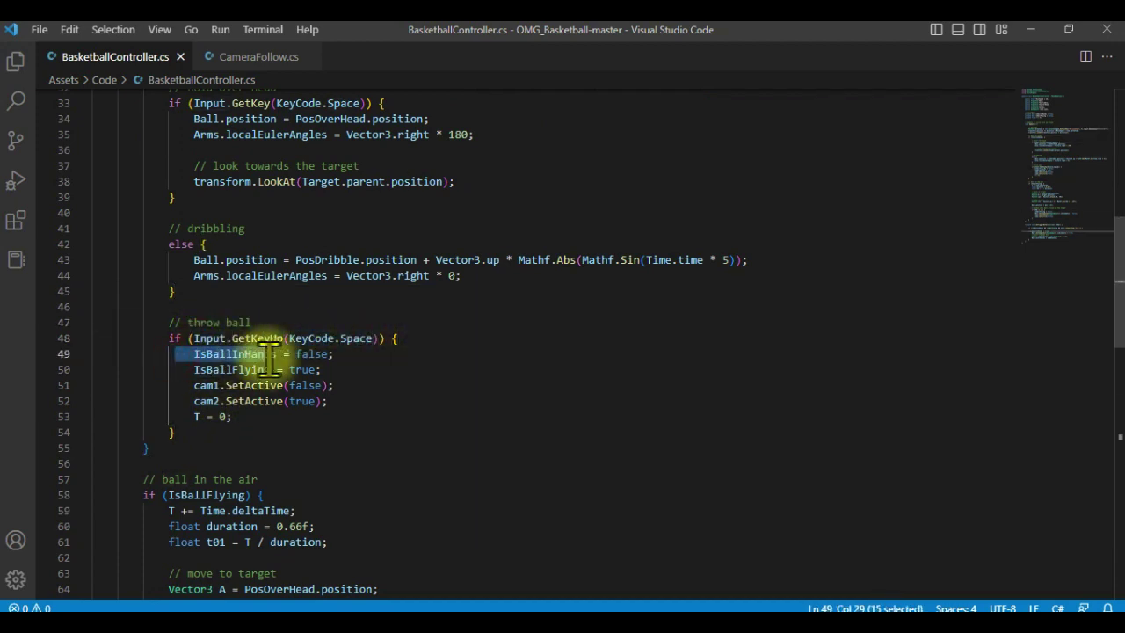
{"action": "left_click_drag", "start_coordinate": [193, 385], "coordinate": [321, 390]}
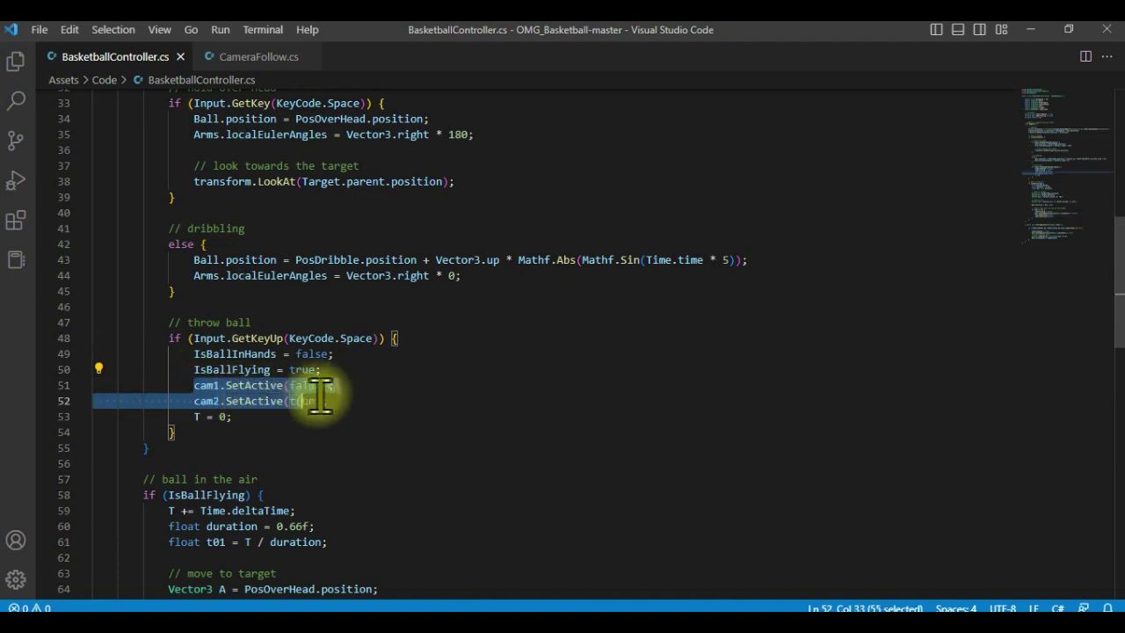
{"action": "left_click", "coordinate": [364, 414]}
{"action": "scroll", "coordinate": [363, 414], "scroll_direction": "down", "scroll_amount": 4}
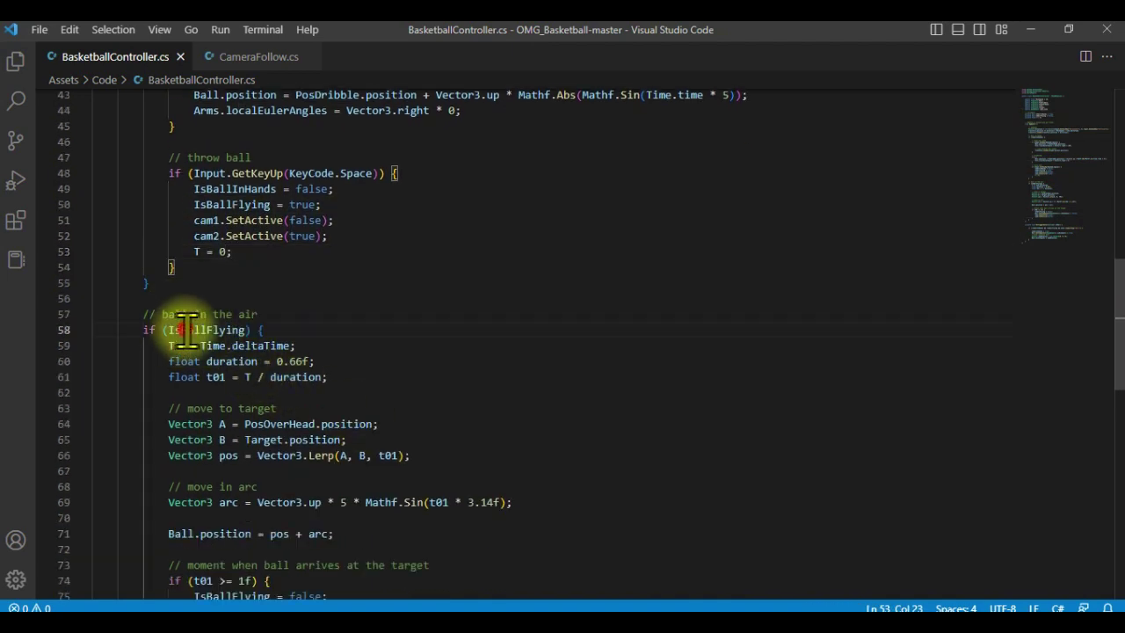
{"action": "left_click_drag", "start_coordinate": [173, 345], "coordinate": [302, 351]}
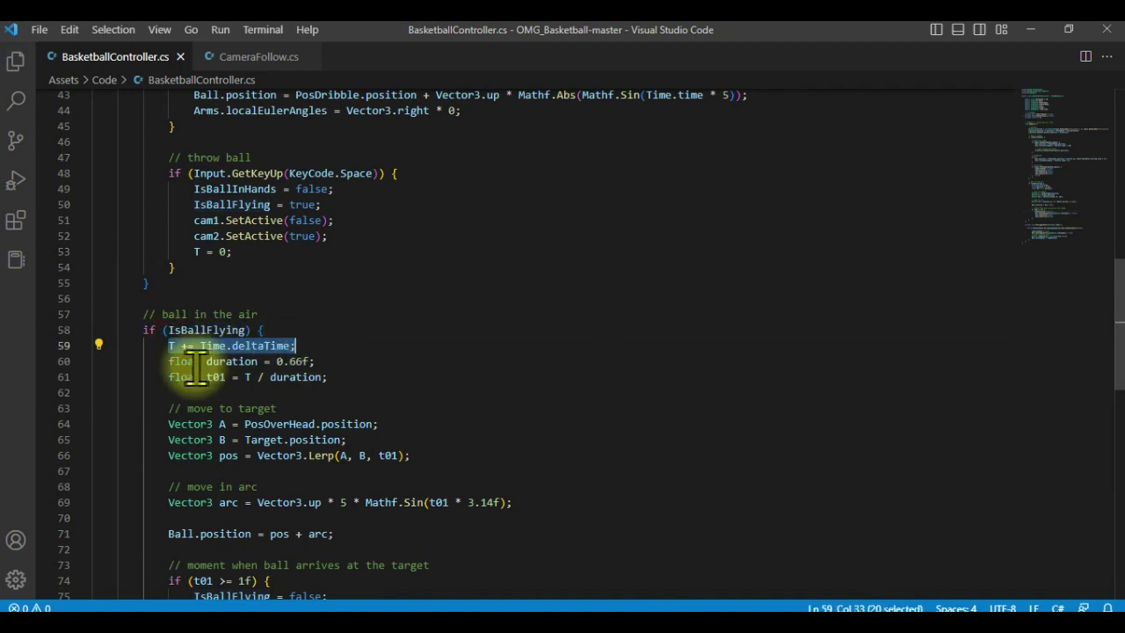
{"action": "left_click_drag", "start_coordinate": [165, 376], "coordinate": [325, 376]}
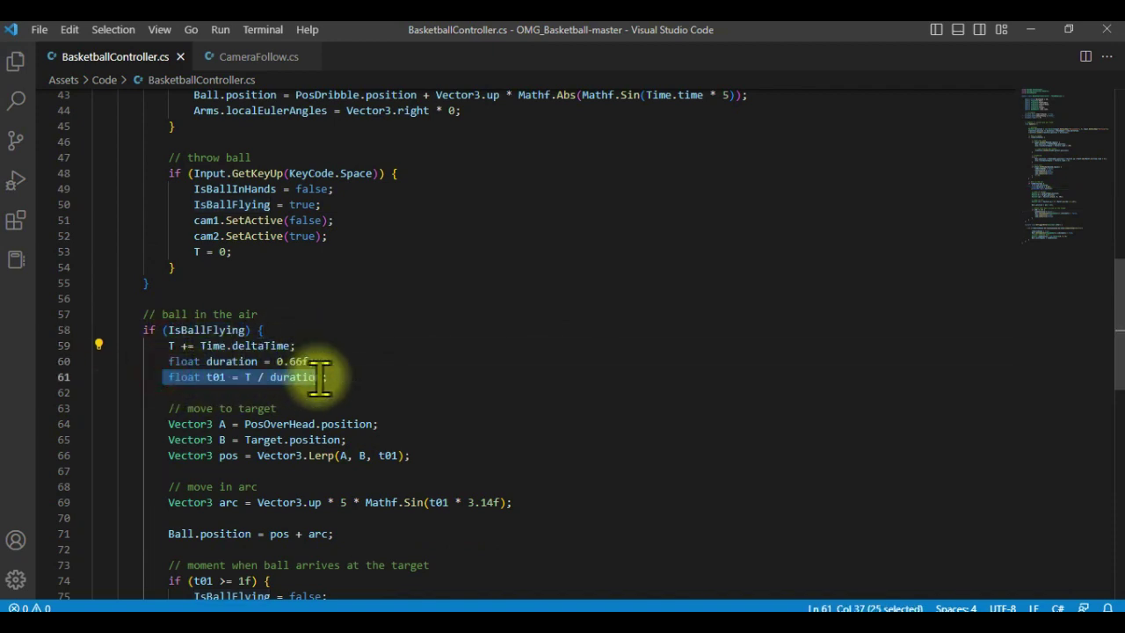
{"action": "scroll", "coordinate": [321, 377], "scroll_direction": "down", "scroll_amount": 3}
{"action": "left_click_drag", "start_coordinate": [157, 300], "coordinate": [359, 300]}
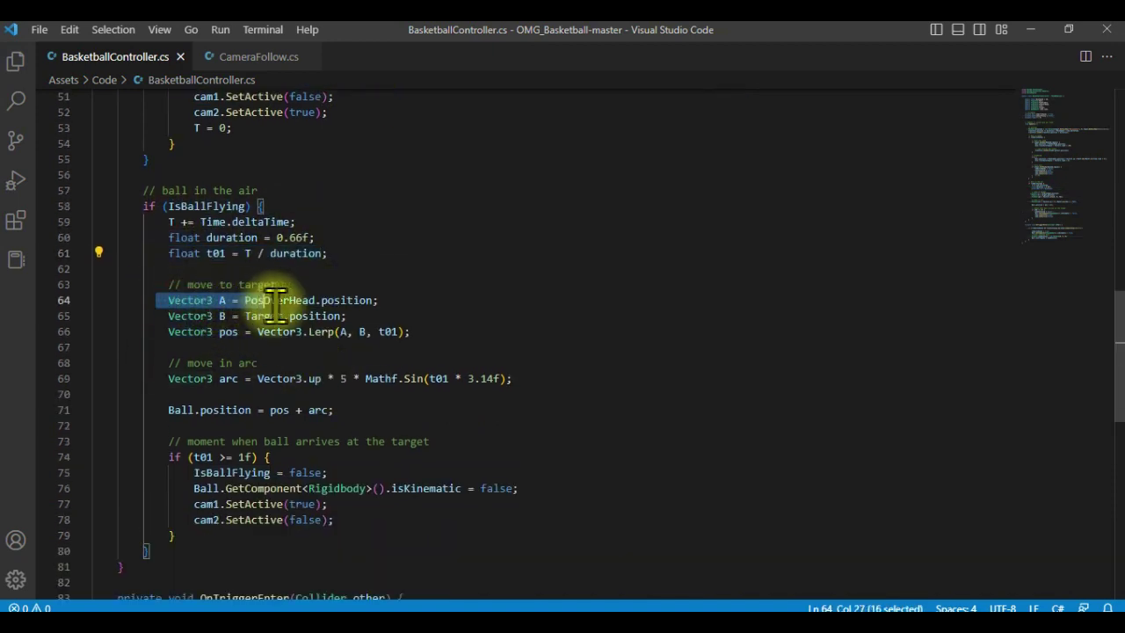
{"action": "left_click_drag", "start_coordinate": [165, 315], "coordinate": [348, 316]}
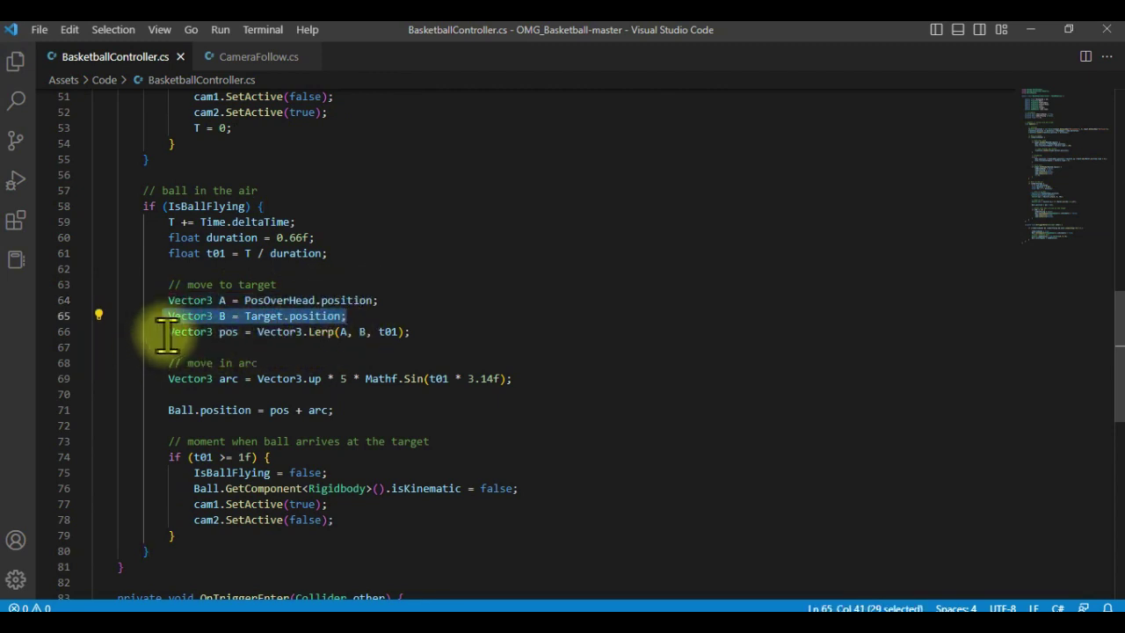
{"action": "left_click_drag", "start_coordinate": [167, 331], "coordinate": [411, 332]}
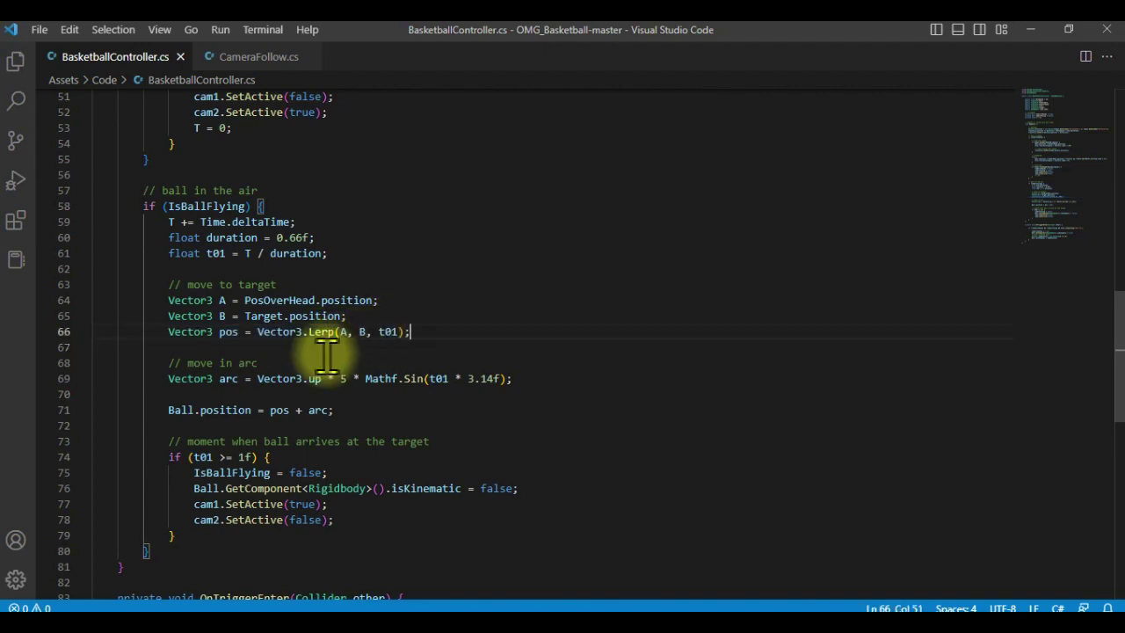
{"action": "left_click_drag", "start_coordinate": [164, 378], "coordinate": [515, 378]}
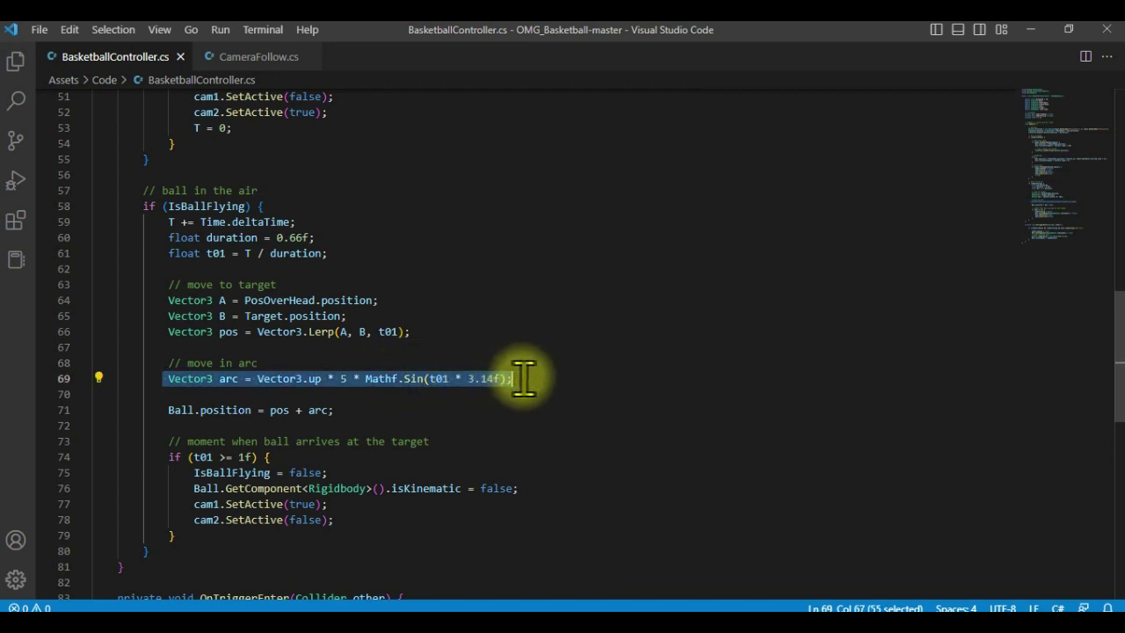
{"action": "left_click", "coordinate": [516, 378]}
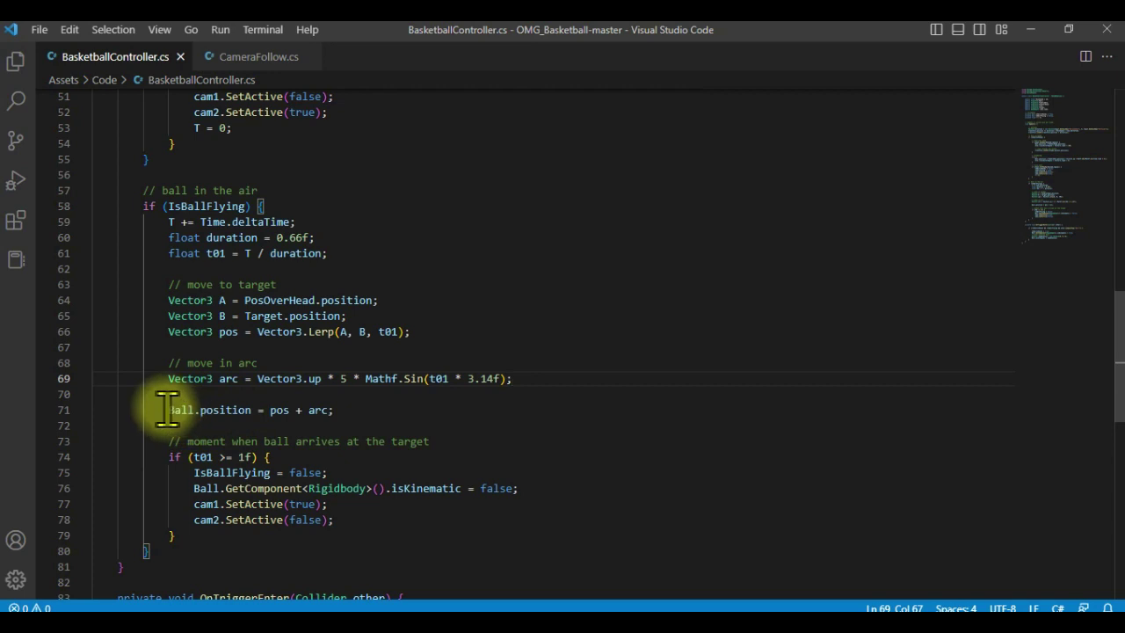
{"action": "left_click_drag", "start_coordinate": [167, 410], "coordinate": [358, 409]}
{"action": "left_click", "coordinate": [358, 410]}
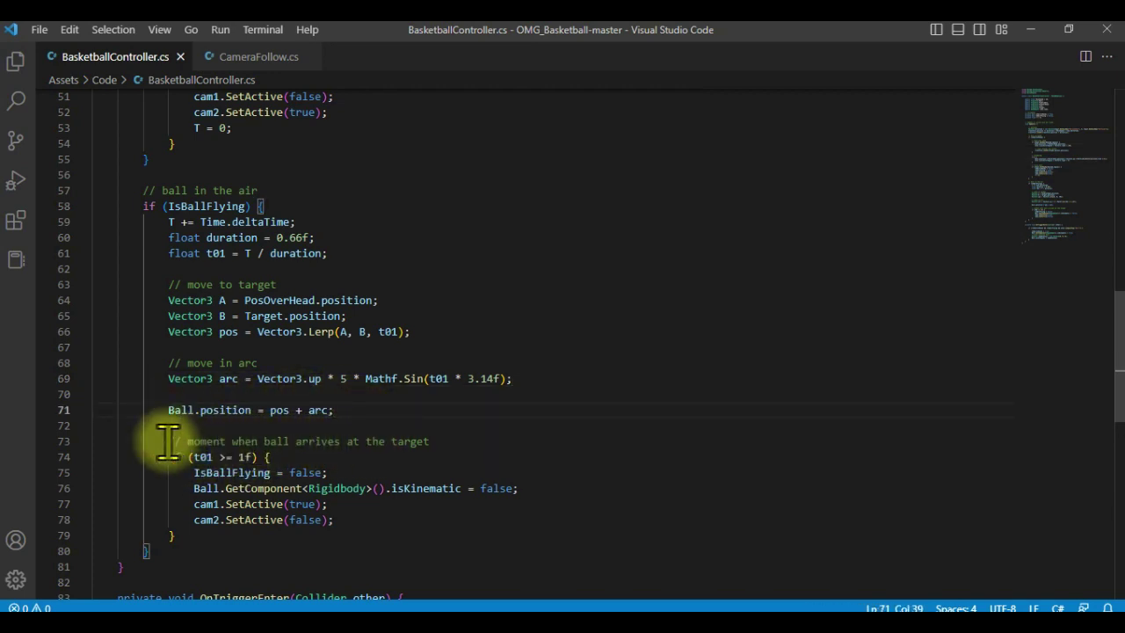
{"action": "left_click_drag", "start_coordinate": [167, 442], "coordinate": [444, 441]}
{"action": "left_click", "coordinate": [444, 441]}
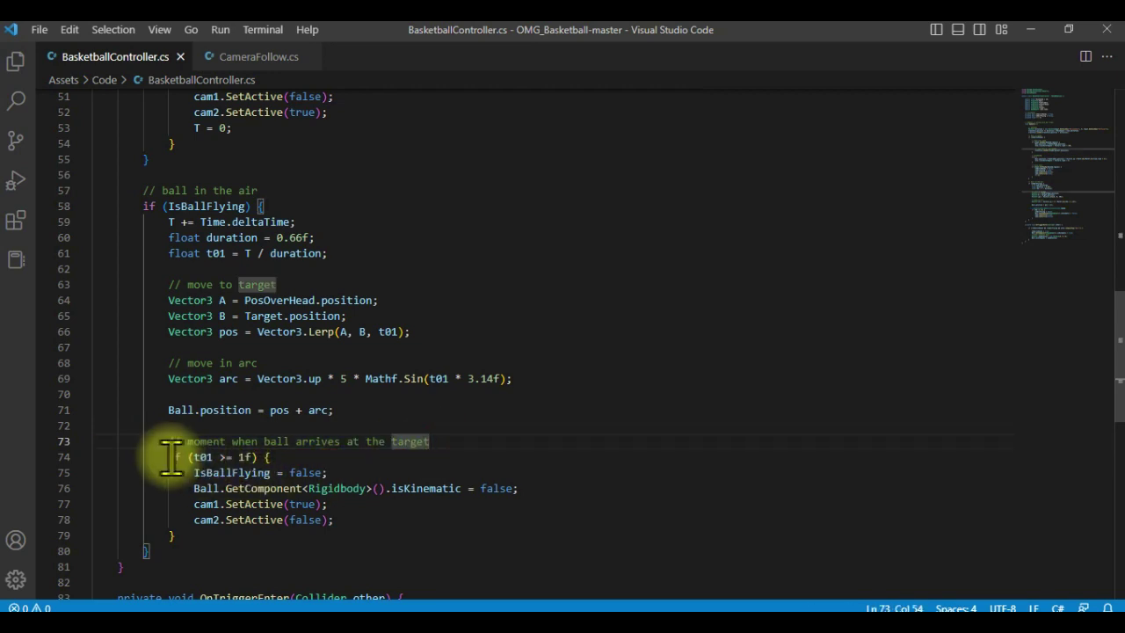
{"action": "left_click_drag", "start_coordinate": [171, 466], "coordinate": [172, 471]}
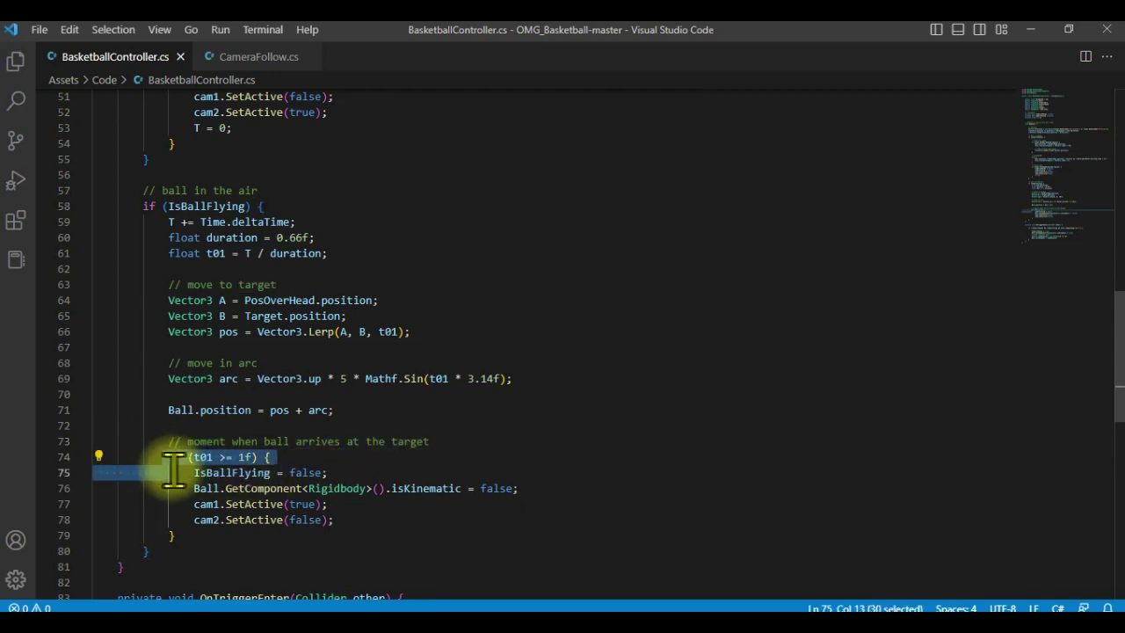
{"action": "left_click_drag", "start_coordinate": [185, 479], "coordinate": [188, 529]}
{"action": "left_click", "coordinate": [209, 538]}
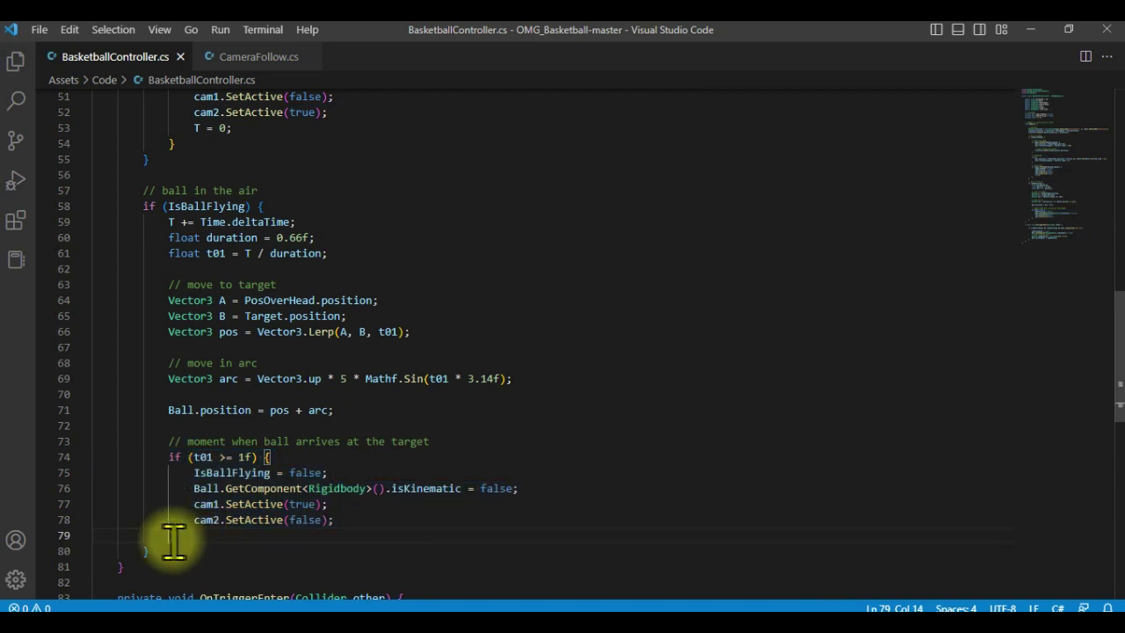
{"action": "type", "text": "}"}
{"action": "left_click_drag", "start_coordinate": [165, 458], "coordinate": [196, 535]}
{"action": "left_click", "coordinate": [196, 536]}
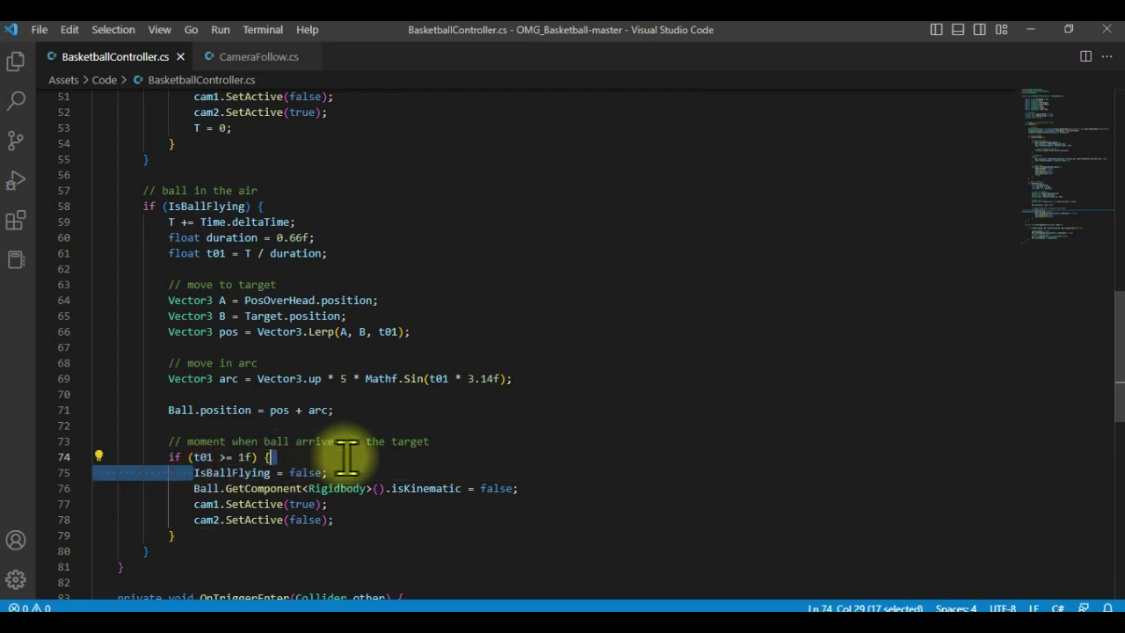
{"action": "left_click_drag", "start_coordinate": [195, 472], "coordinate": [356, 472]}
{"action": "left_click_drag", "start_coordinate": [192, 488], "coordinate": [527, 488]}
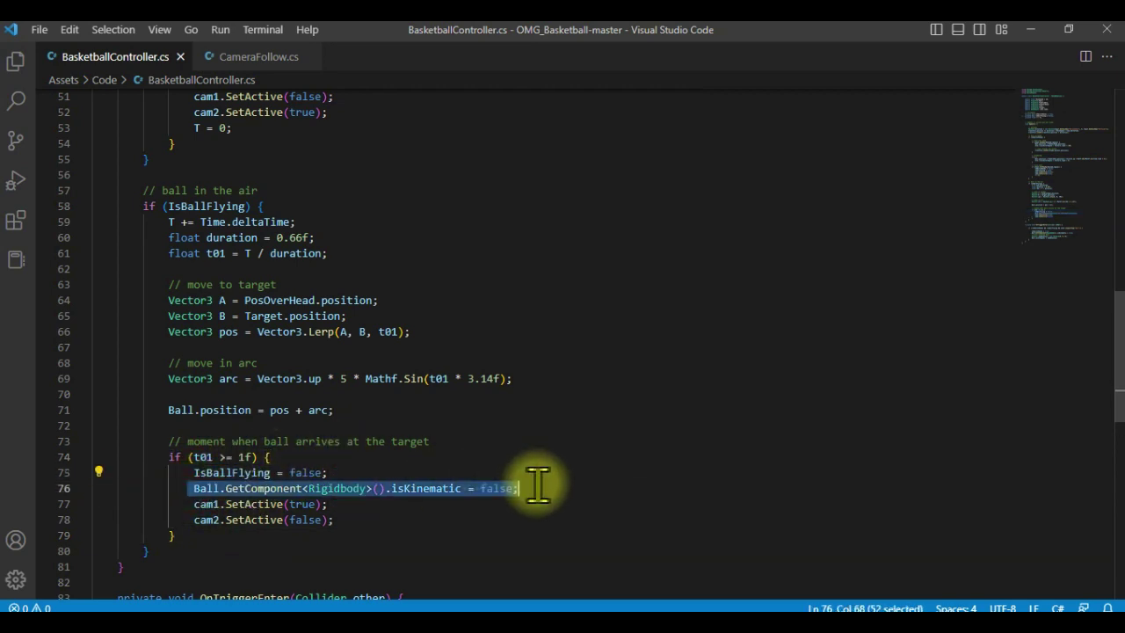
{"action": "left_click_drag", "start_coordinate": [193, 504], "coordinate": [335, 504]}
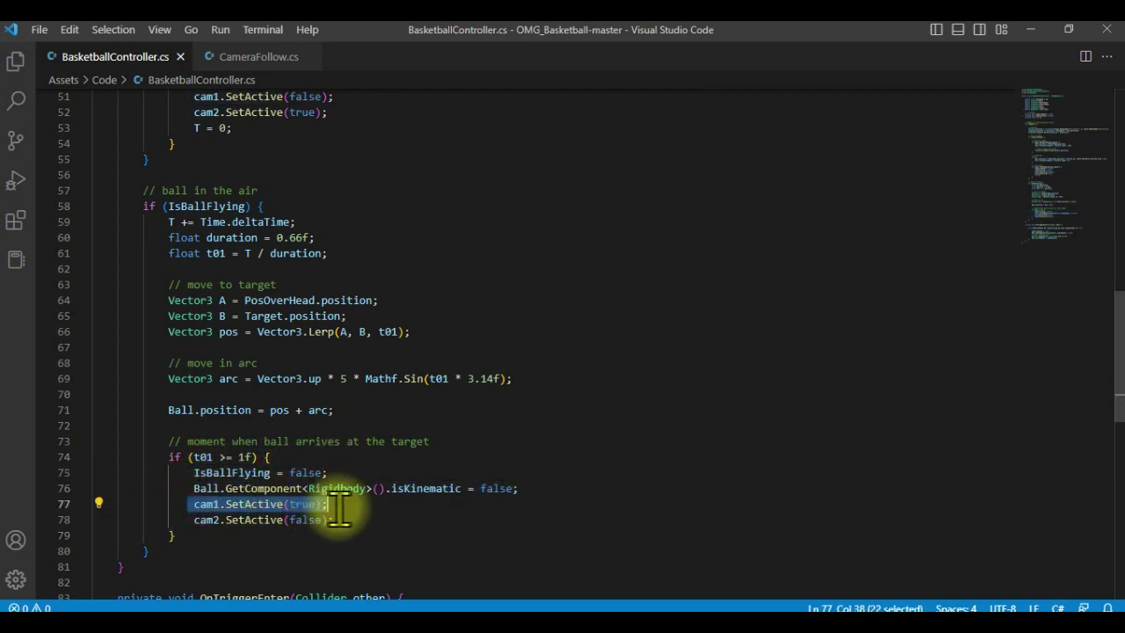
{"action": "left_click_drag", "start_coordinate": [193, 520], "coordinate": [335, 520]}
{"action": "scroll", "coordinate": [324, 554], "scroll_direction": "down", "scroll_amount": 3}
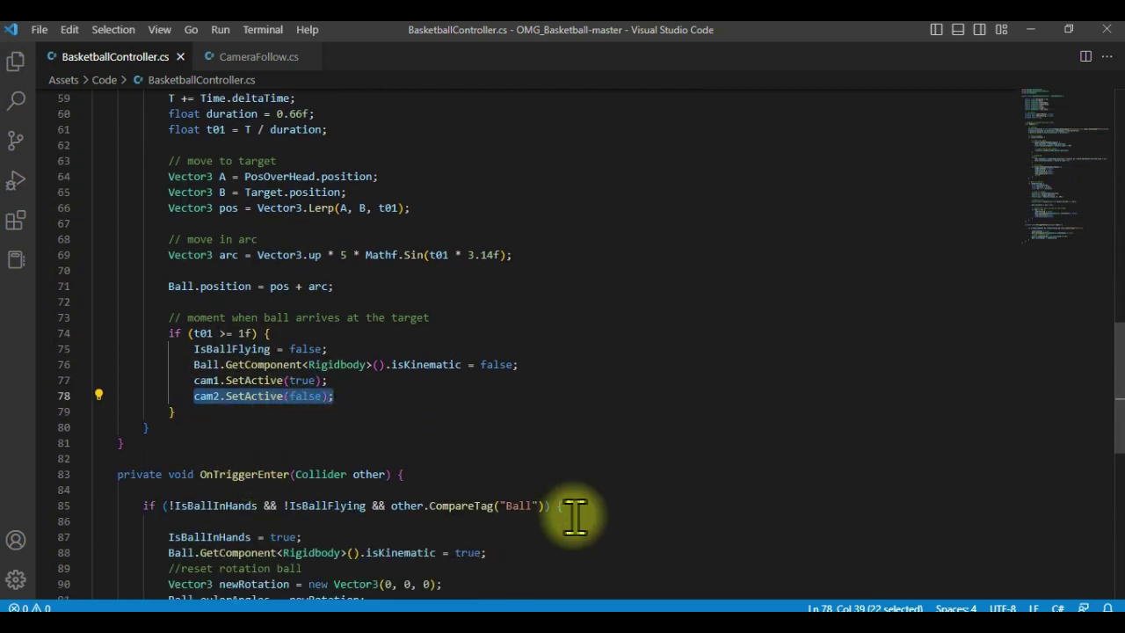
In Unity, assign Ball, PosDribble and PosOverHead to the Basketball Controller's fields.
{"action": "left_click", "coordinate": [653, 616]}
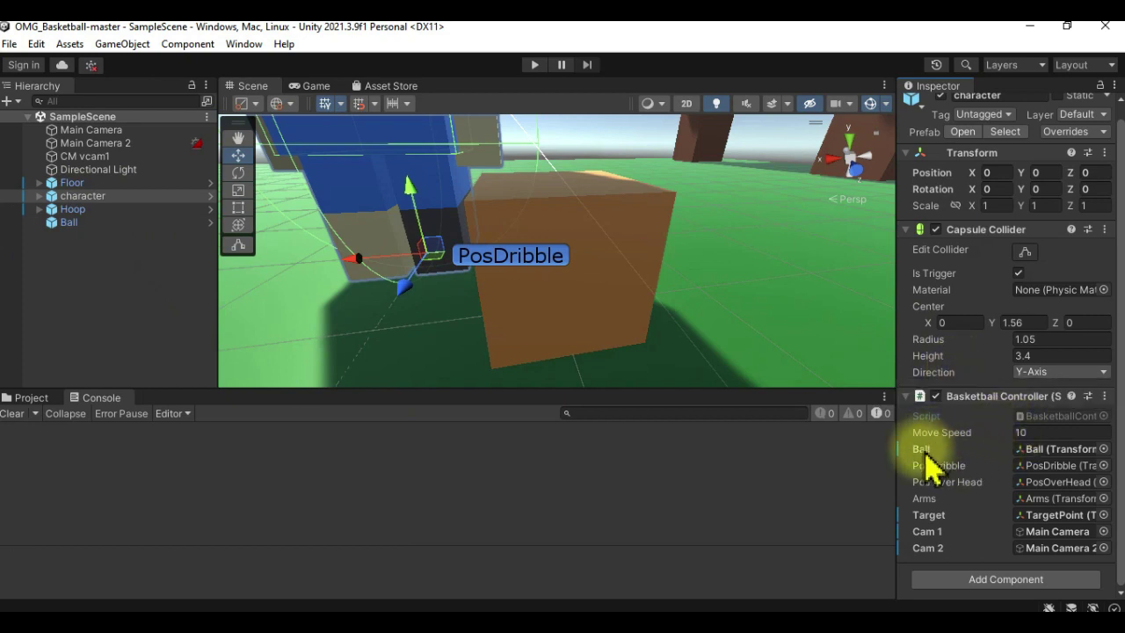
{"action": "left_click_drag", "start_coordinate": [68, 222], "coordinate": [1060, 452]}
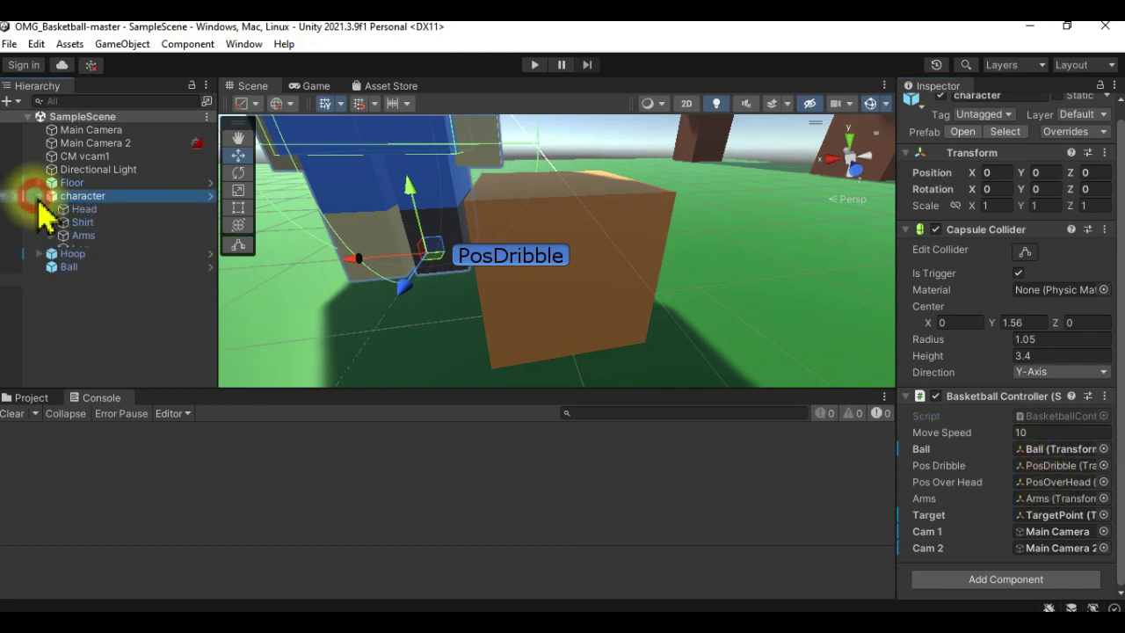
{"action": "scroll", "coordinate": [118, 290], "scroll_direction": "down", "scroll_amount": 2}
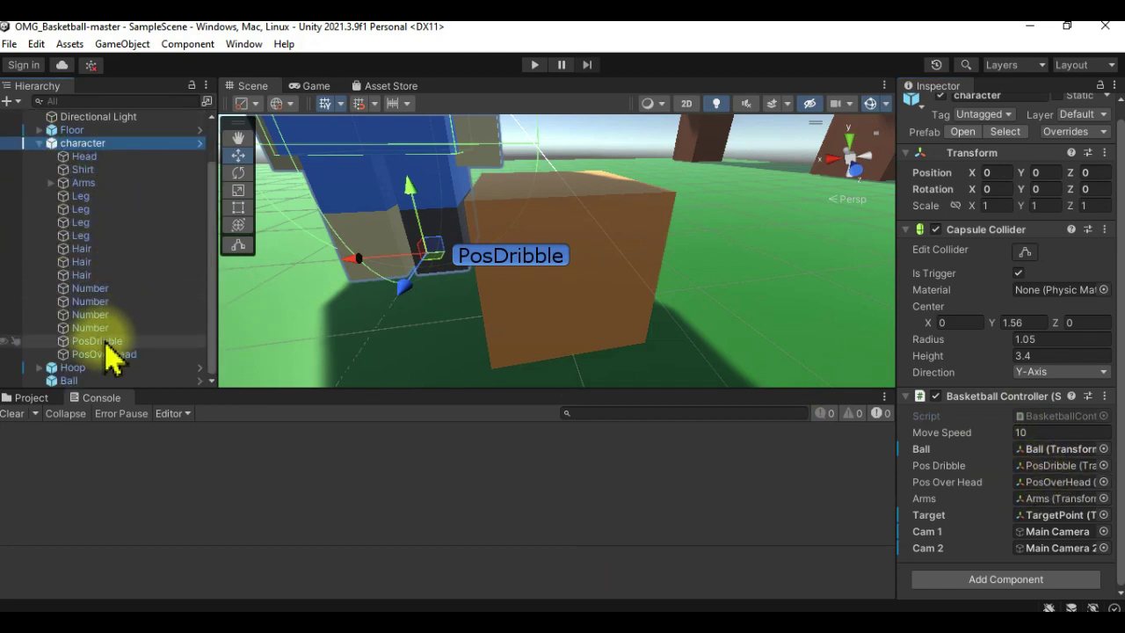
{"action": "left_click_drag", "start_coordinate": [106, 345], "coordinate": [1043, 468]}
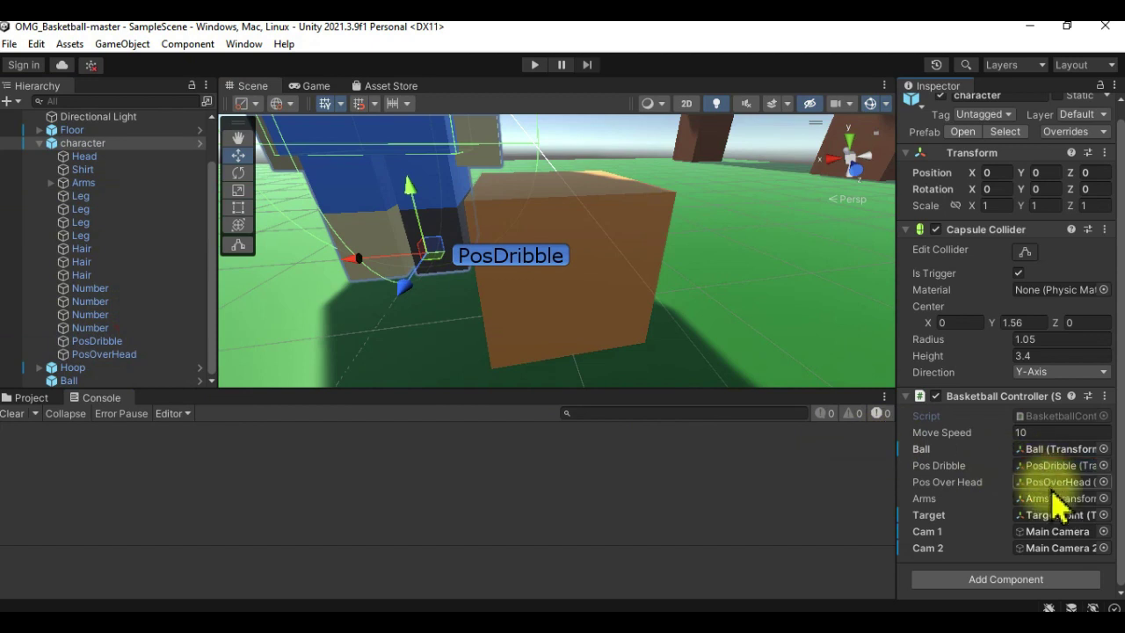
{"action": "mouse_move", "coordinate": [132, 355]}
{"action": "left_mouse_down"}
{"action": "mouse_move", "coordinate": [1007, 473]}
{"action": "mouse_move", "coordinate": [1059, 492]}
{"action": "left_mouse_up"}
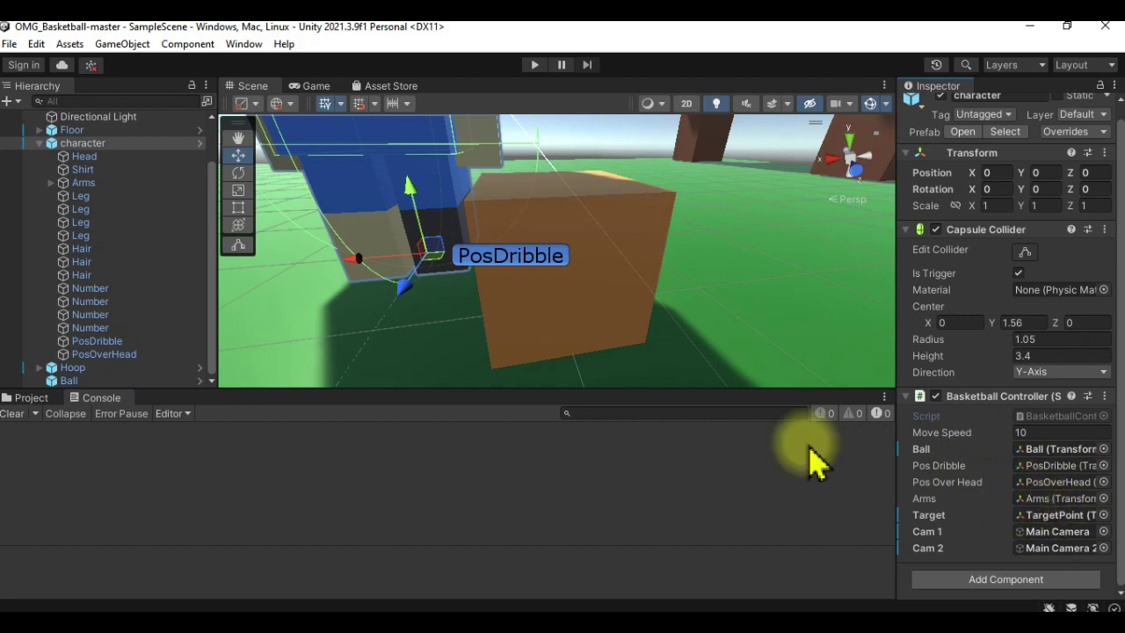
Inspect and frame the Arms object, then expand Hoop to reveal its TargetPoint child.
{"action": "left_click", "coordinate": [76, 184]}
{"action": "double_click", "coordinate": [73, 185]}
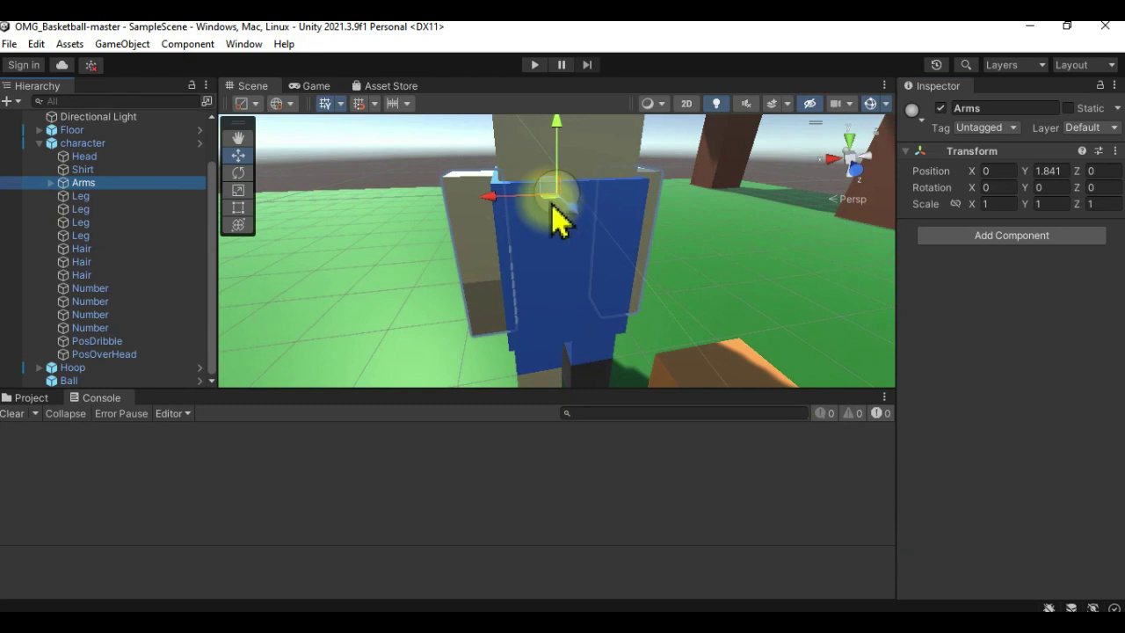
{"action": "left_click", "coordinate": [88, 146]}
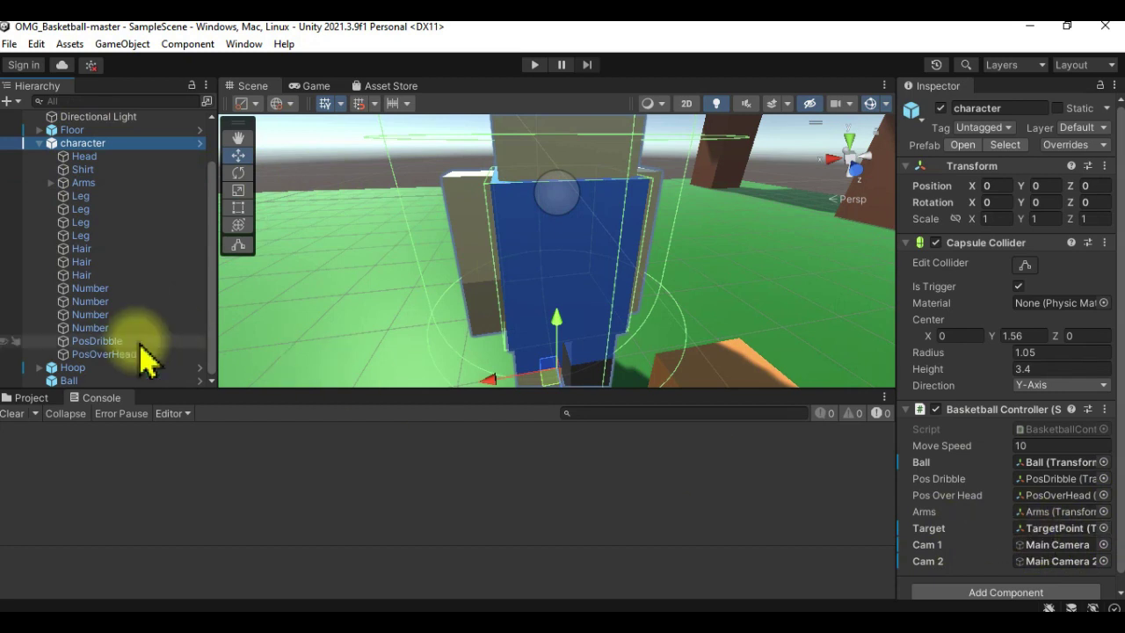
{"action": "left_click", "coordinate": [39, 368]}
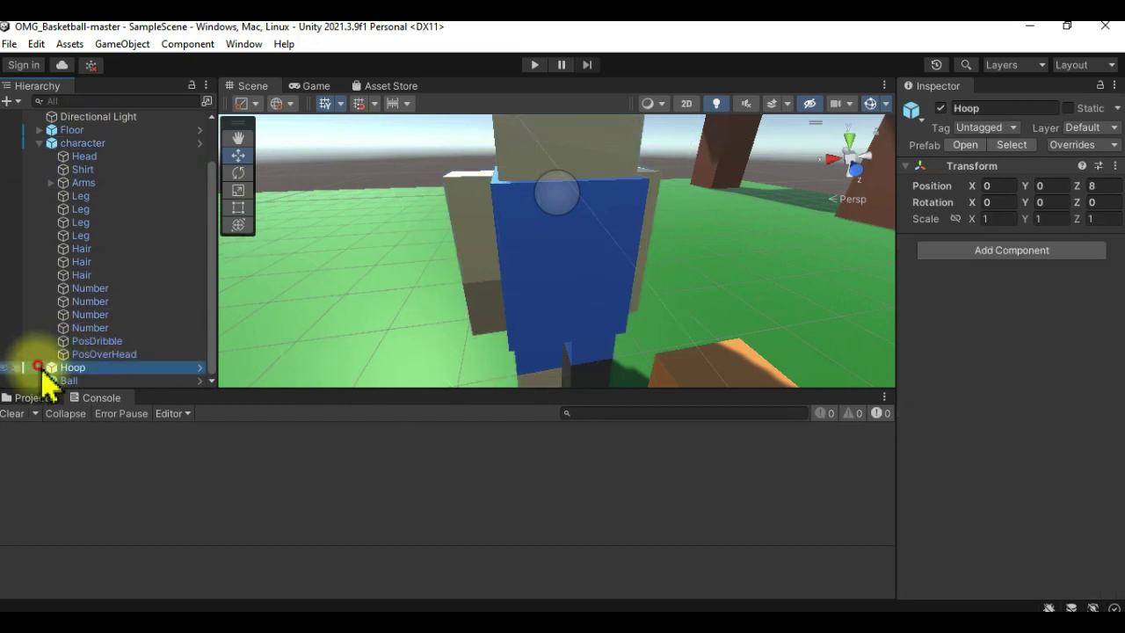
{"action": "left_click", "coordinate": [39, 368]}
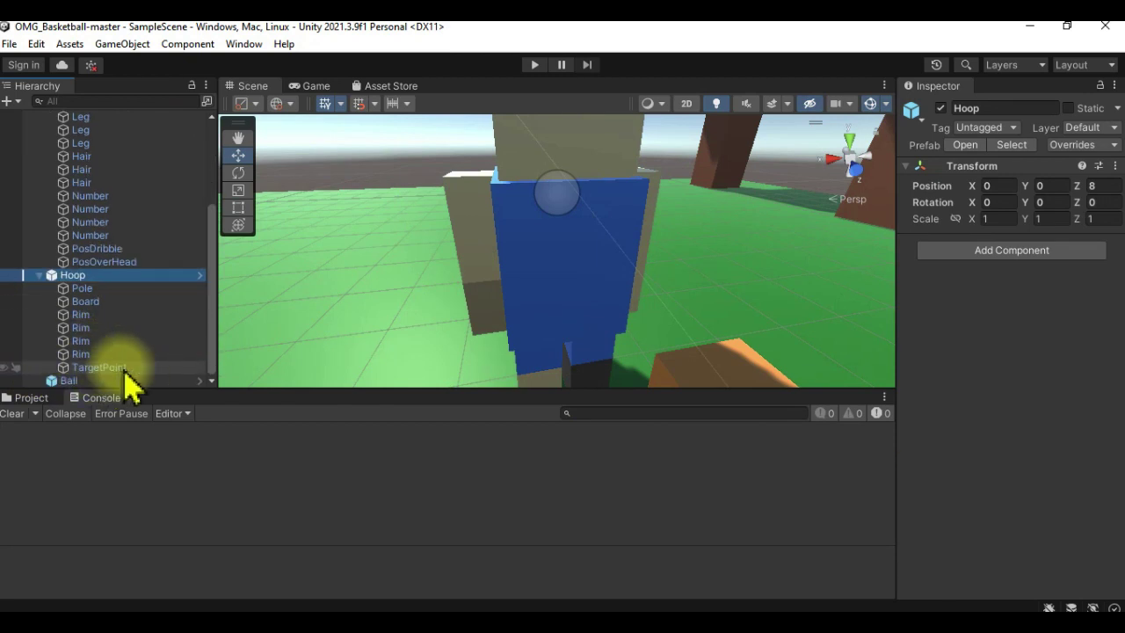
{"action": "scroll", "coordinate": [124, 352], "scroll_direction": "up", "scroll_amount": 5}
Assign Main Camera to Cam 1 and view its Camera Follow settings (Smooth Speed 0.1).
{"action": "left_click", "coordinate": [83, 195]}
{"action": "scroll", "coordinate": [1110, 526], "scroll_direction": "down", "scroll_amount": 1}
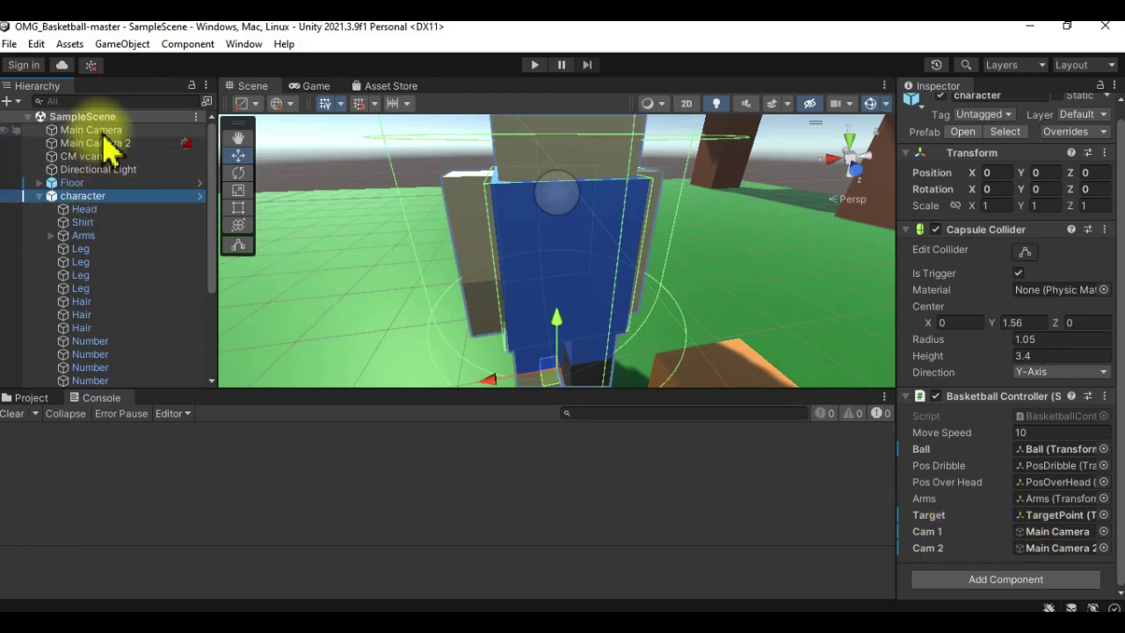
{"action": "left_click_drag", "start_coordinate": [103, 140], "coordinate": [1062, 542]}
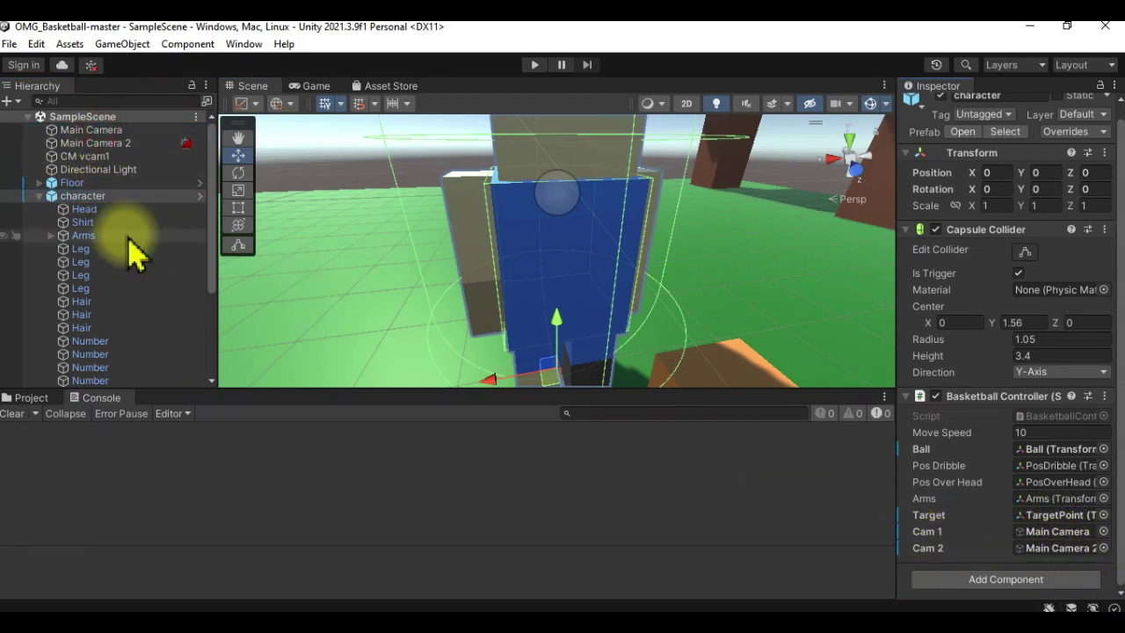
{"action": "left_click", "coordinate": [90, 131]}
{"action": "scroll", "coordinate": [1058, 368], "scroll_direction": "down", "scroll_amount": 5}
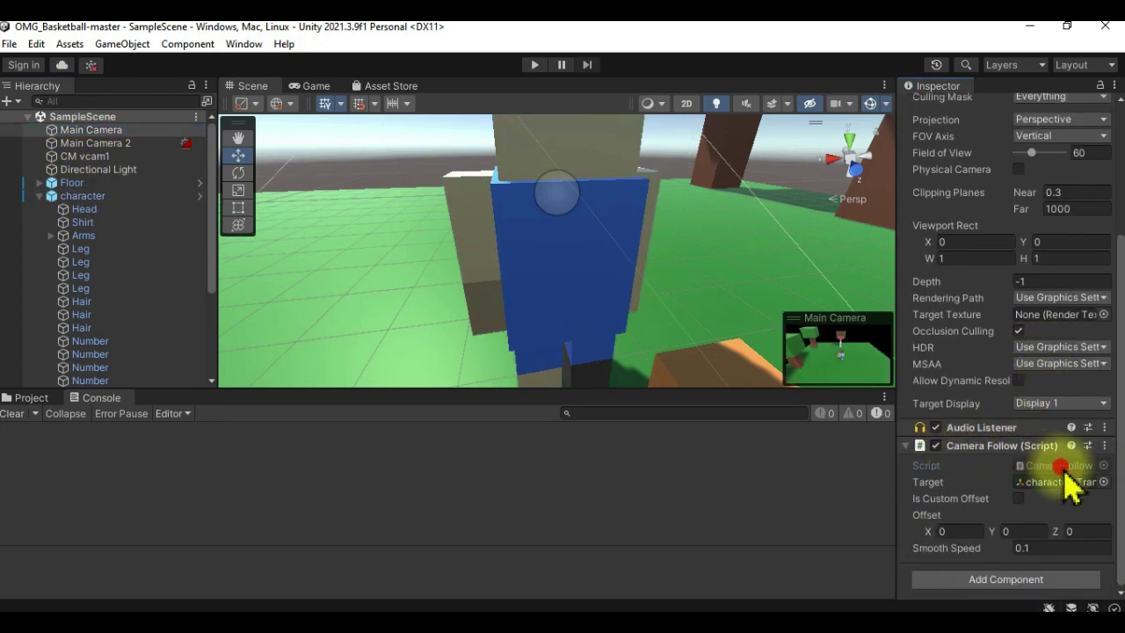
In VS Code, open CameraFollow.cs and highlight the target, offset and smoothSpeed fields.
{"action": "key", "text": "alt+Tab"}
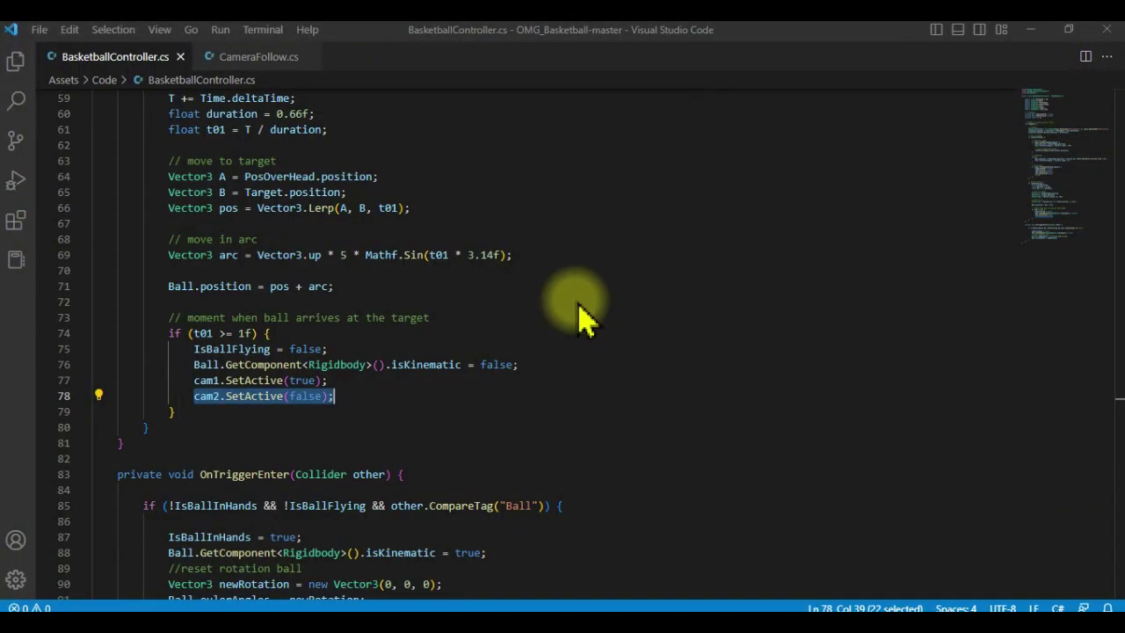
{"action": "left_click", "coordinate": [302, 175]}
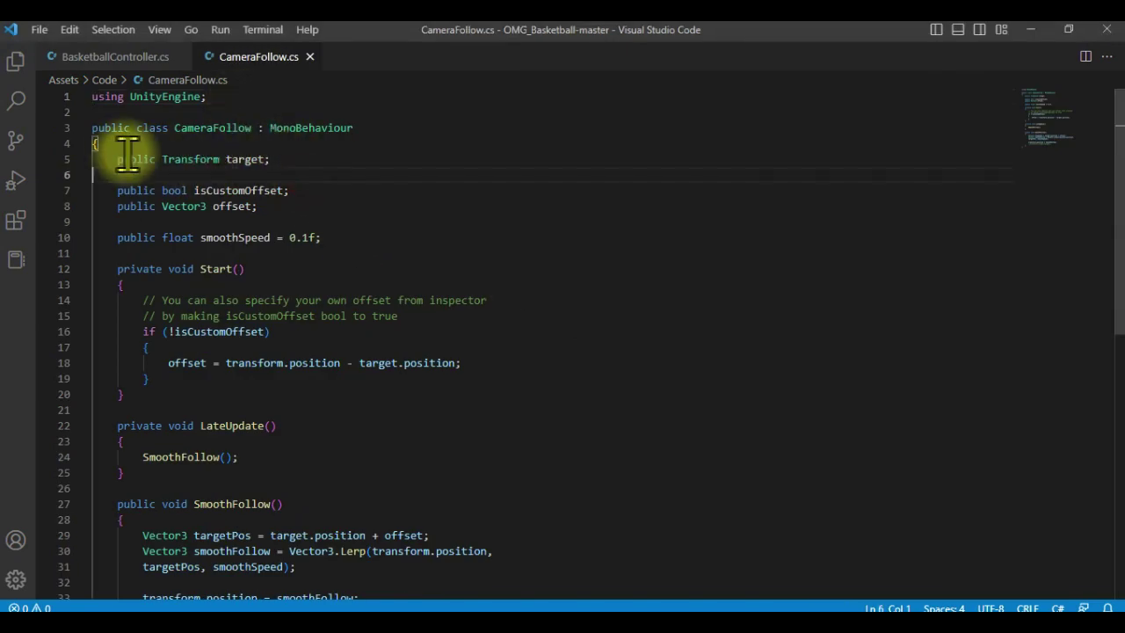
{"action": "left_click_drag", "start_coordinate": [117, 159], "coordinate": [296, 170]}
{"action": "mouse_move", "coordinate": [116, 190]}
{"action": "left_mouse_down"}
{"action": "mouse_move", "coordinate": [113, 232]}
{"action": "mouse_move", "coordinate": [366, 246]}
{"action": "left_mouse_up"}
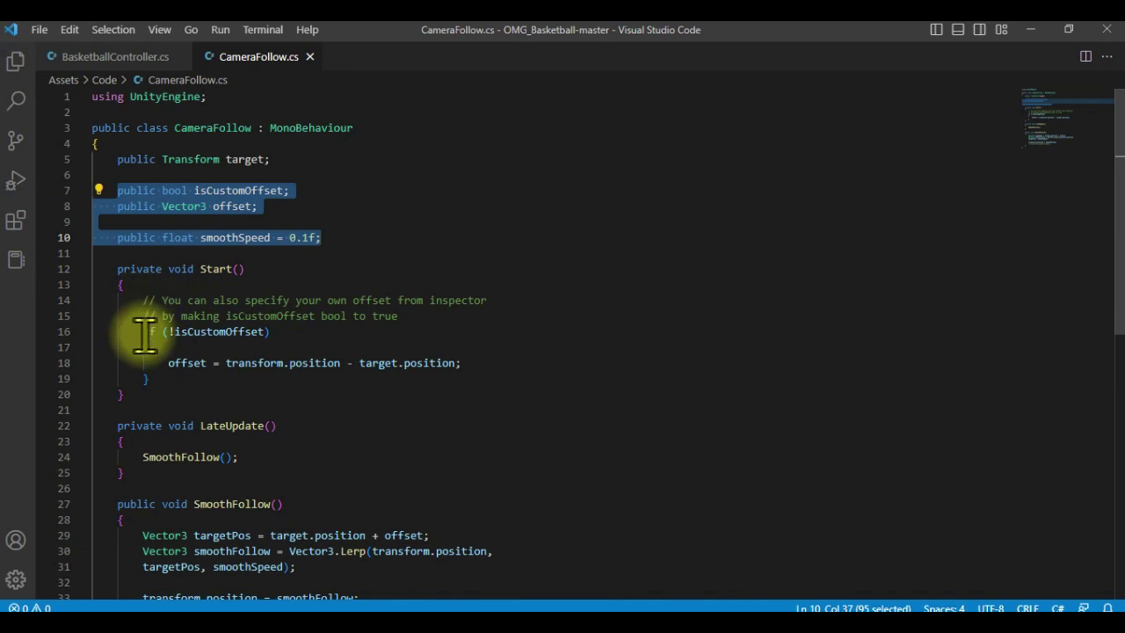
{"action": "mouse_move", "coordinate": [143, 331]}
{"action": "left_mouse_down"}
{"action": "mouse_move", "coordinate": [184, 379]}
{"action": "mouse_move", "coordinate": [226, 375]}
{"action": "left_mouse_up"}
{"action": "scroll", "coordinate": [185, 387], "scroll_direction": "down", "scroll_amount": 2}
Walk through SmoothFollow in LateUpdate: target position, lerp, position assignment and LookAt lines.
{"action": "left_click", "coordinate": [301, 381]}
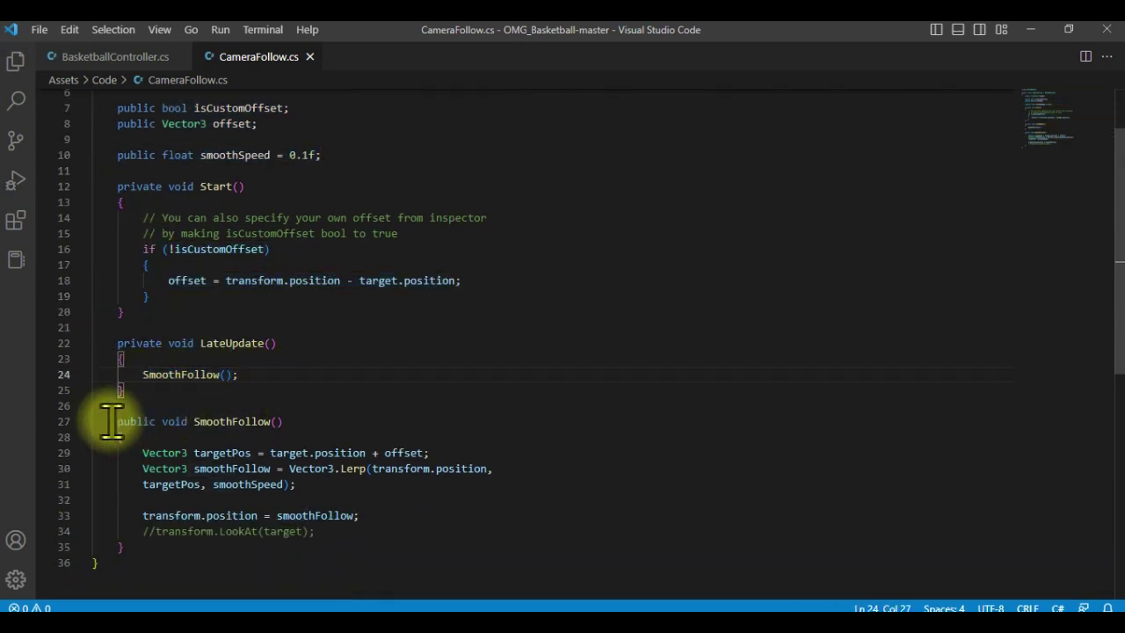
{"action": "left_click_drag", "start_coordinate": [112, 422], "coordinate": [126, 553]}
{"action": "left_click", "coordinate": [126, 499]}
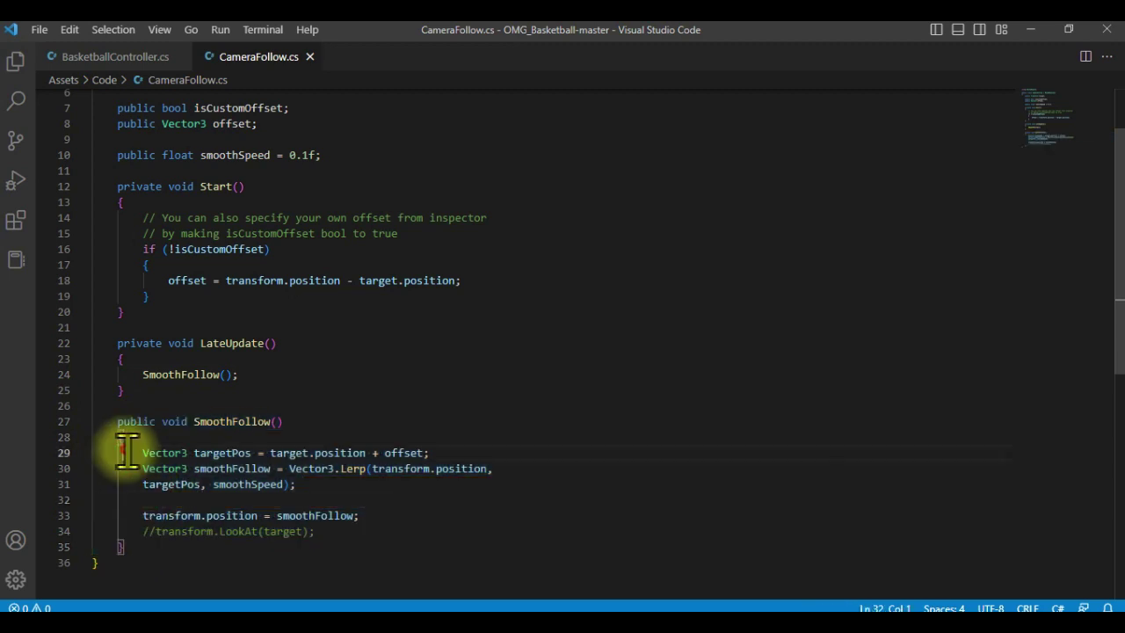
{"action": "left_click_drag", "start_coordinate": [127, 453], "coordinate": [331, 495]}
{"action": "left_click_drag", "start_coordinate": [134, 515], "coordinate": [426, 527]}
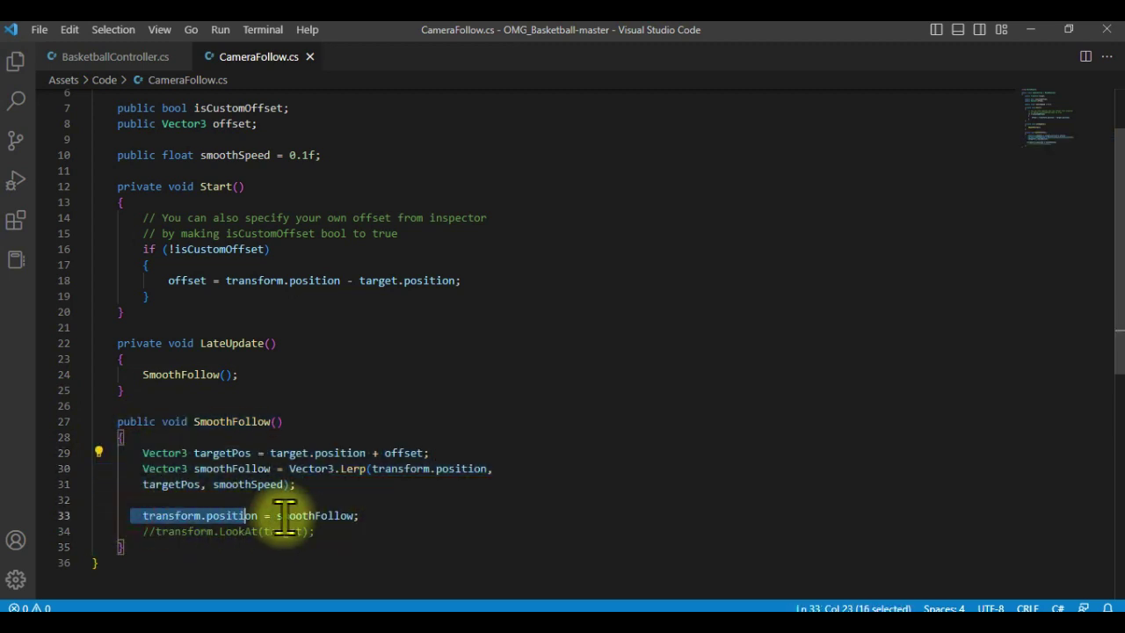
{"action": "left_click", "coordinate": [427, 527]}
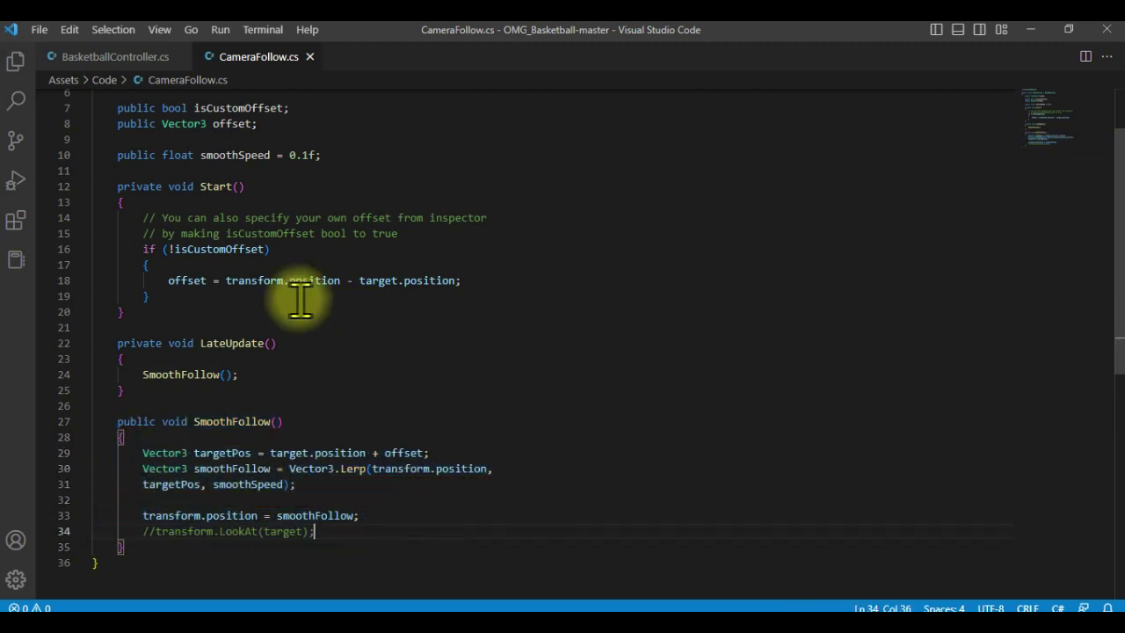
{"action": "left_click", "coordinate": [1032, 31]}
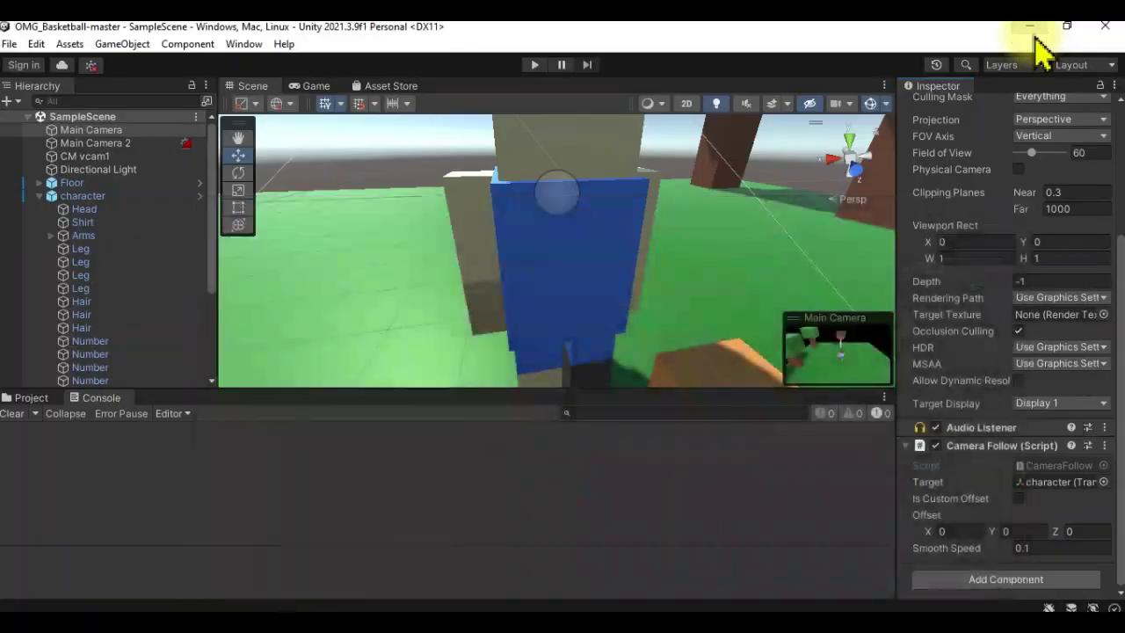
Set the Game view to play in a focused window and start play mode.
{"action": "left_click", "coordinate": [39, 196]}
{"action": "scroll", "coordinate": [738, 289], "scroll_direction": "down", "scroll_amount": 10}
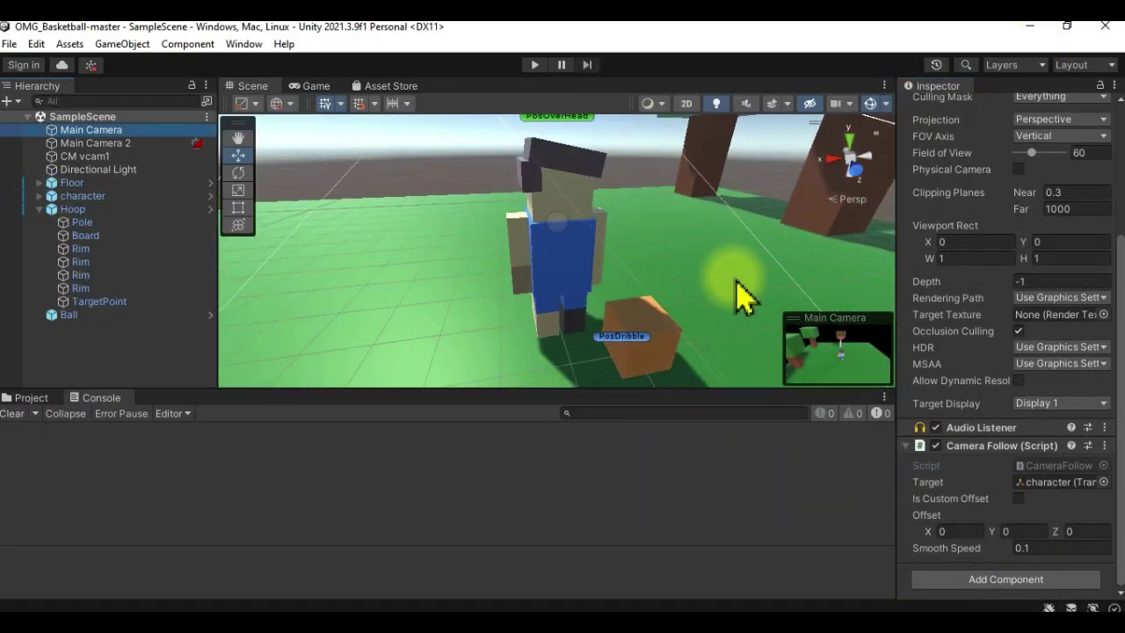
{"action": "left_click", "coordinate": [309, 86]}
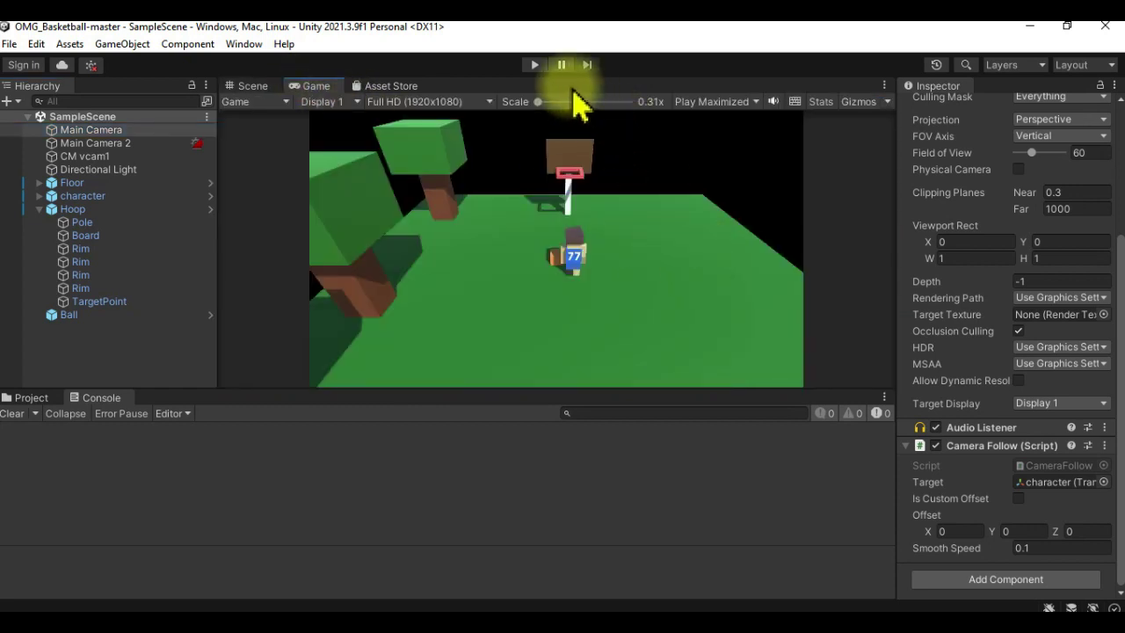
{"action": "left_click", "coordinate": [756, 102]}
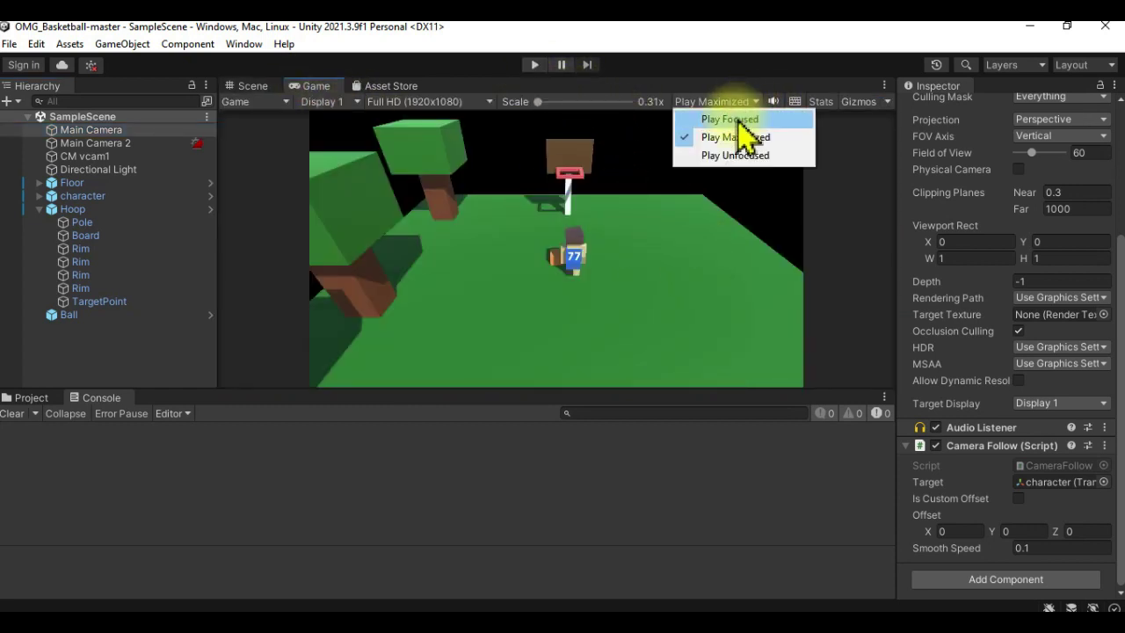
{"action": "left_click", "coordinate": [729, 119]}
{"action": "left_click", "coordinate": [535, 65]}
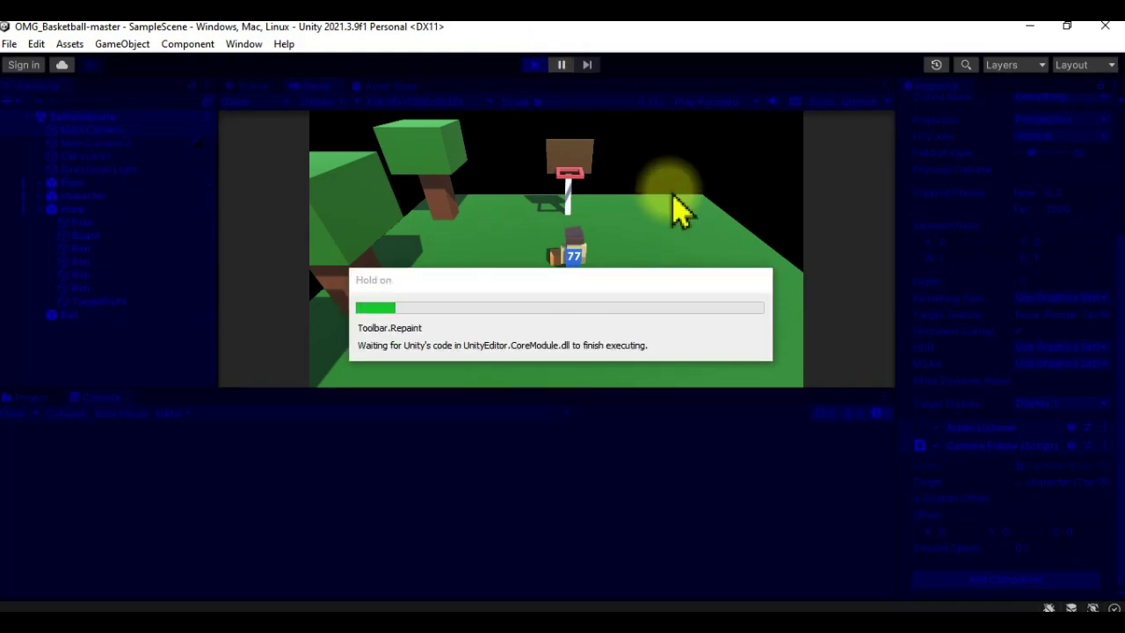
Move the player with D and W toward the hoop, watching from an orbited Scene view.
{"action": "key", "text": "d"}
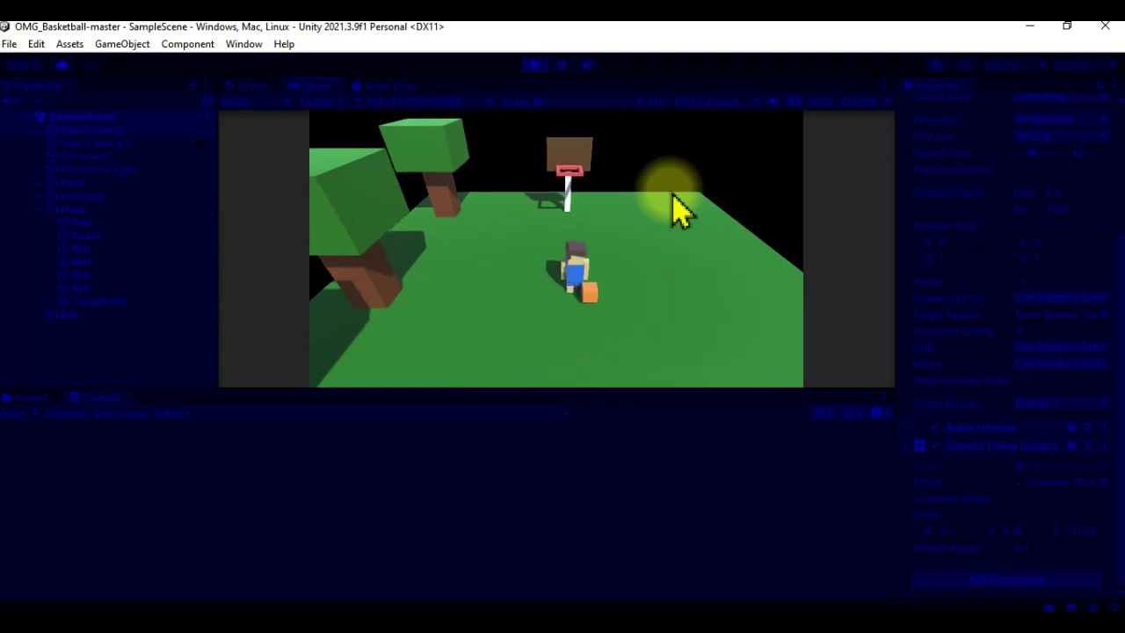
{"action": "key", "text": "w"}
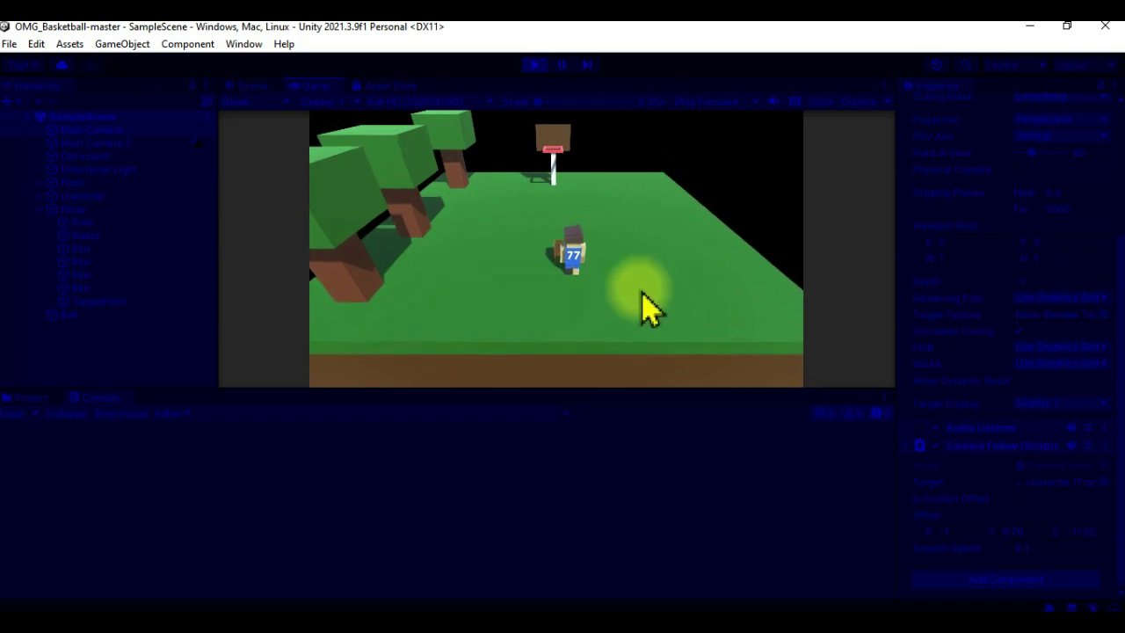
{"action": "left_click", "coordinate": [247, 88]}
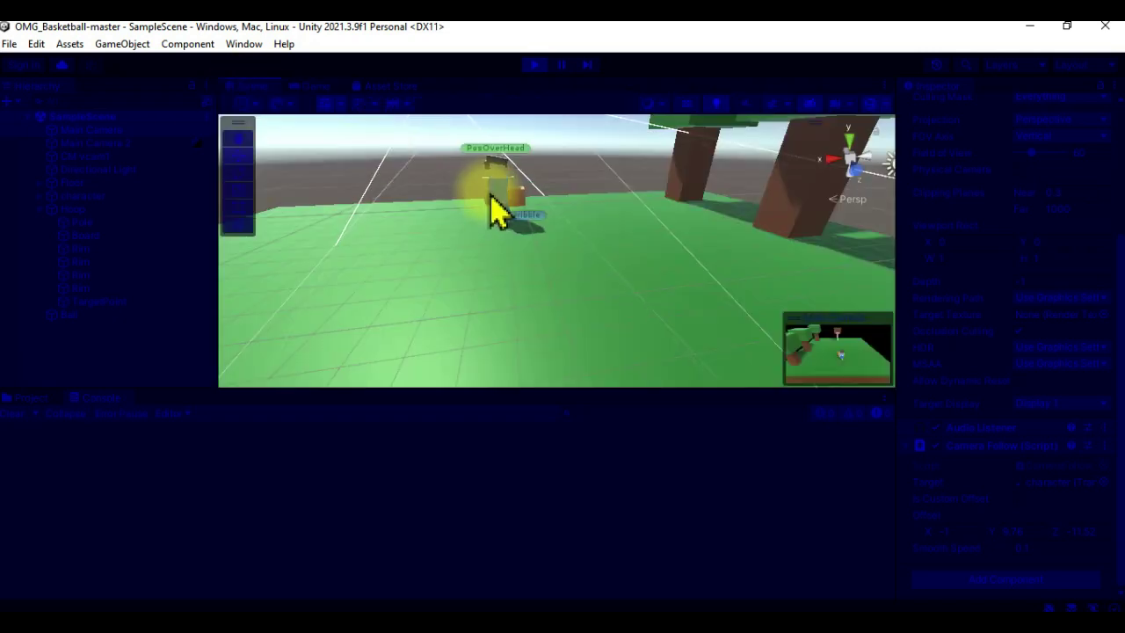
{"action": "mouse_move", "coordinate": [562, 246]}
{"action": "right_mouse_down"}
{"action": "mouse_move", "coordinate": [742, 218]}
{"action": "mouse_move", "coordinate": [329, 241]}
{"action": "mouse_move", "coordinate": [369, 192]}
{"action": "right_mouse_up"}
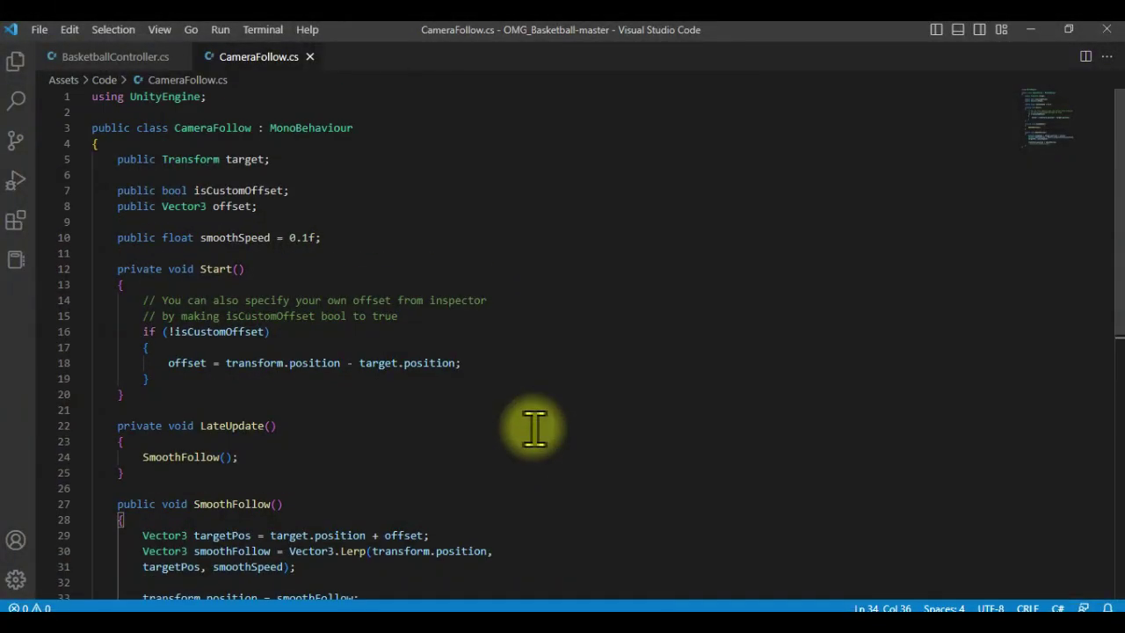
Open BasketballController.cs and locate the IsBallInHands block in Update().
{"action": "left_click", "coordinate": [132, 56]}
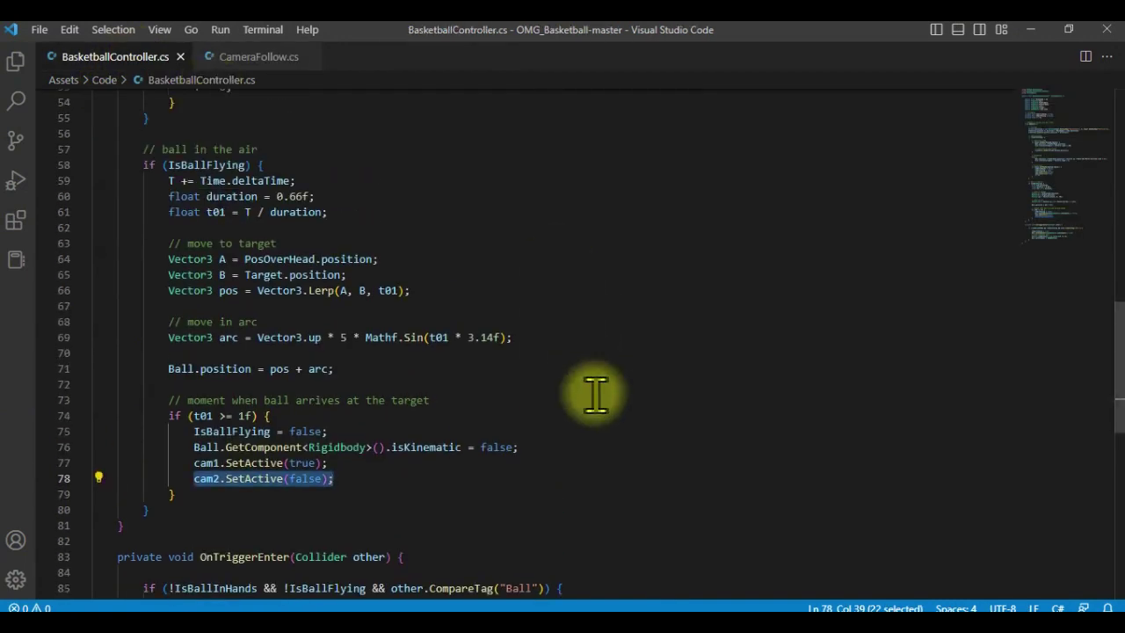
{"action": "scroll", "coordinate": [595, 395], "scroll_direction": "up", "scroll_amount": 3}
{"action": "scroll", "coordinate": [596, 395], "scroll_direction": "up", "scroll_amount": 1}
{"action": "scroll", "coordinate": [595, 395], "scroll_direction": "up", "scroll_amount": 4}
{"action": "scroll", "coordinate": [595, 395], "scroll_direction": "up", "scroll_amount": 3}
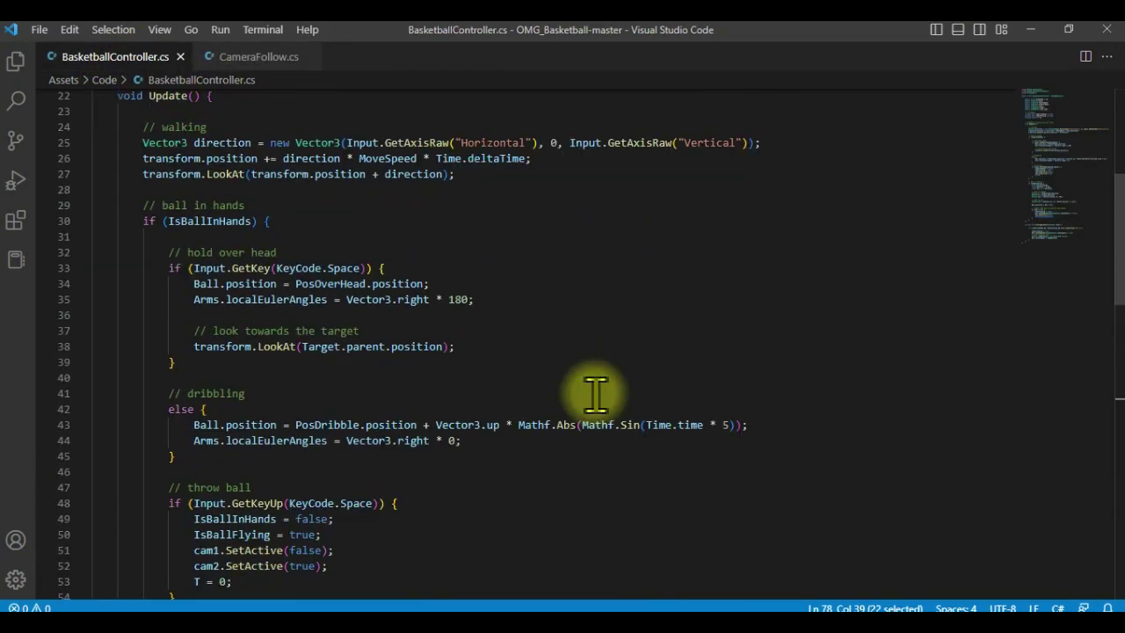
{"action": "left_click", "coordinate": [396, 220]}
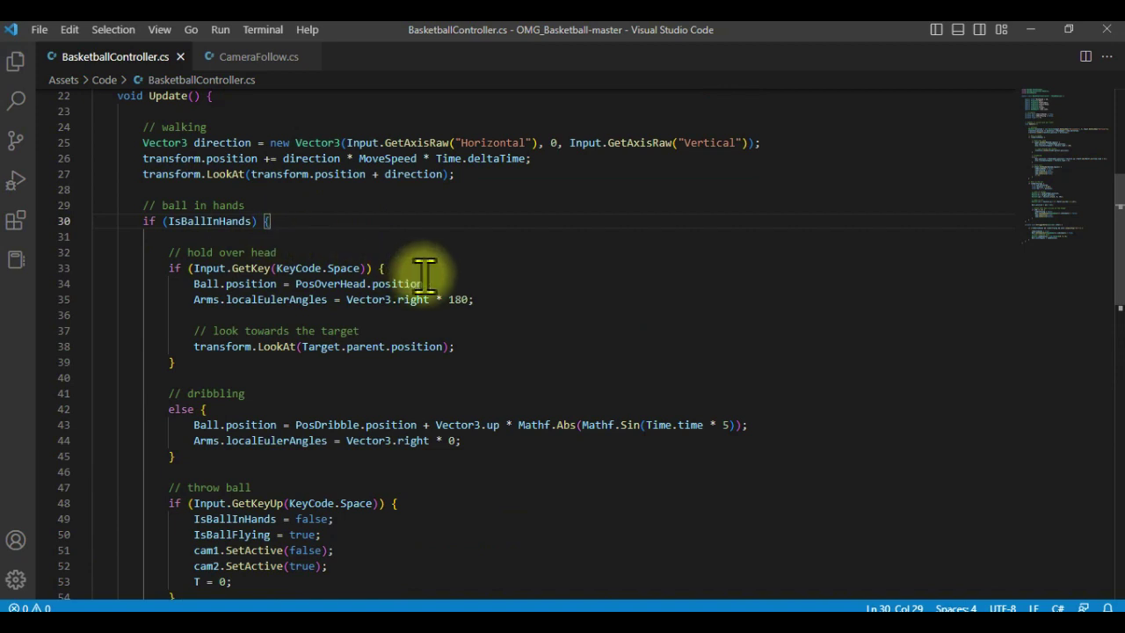
{"action": "scroll", "coordinate": [479, 312], "scroll_direction": "down", "scroll_amount": 1}
{"action": "scroll", "coordinate": [422, 334], "scroll_direction": "down", "scroll_amount": 2}
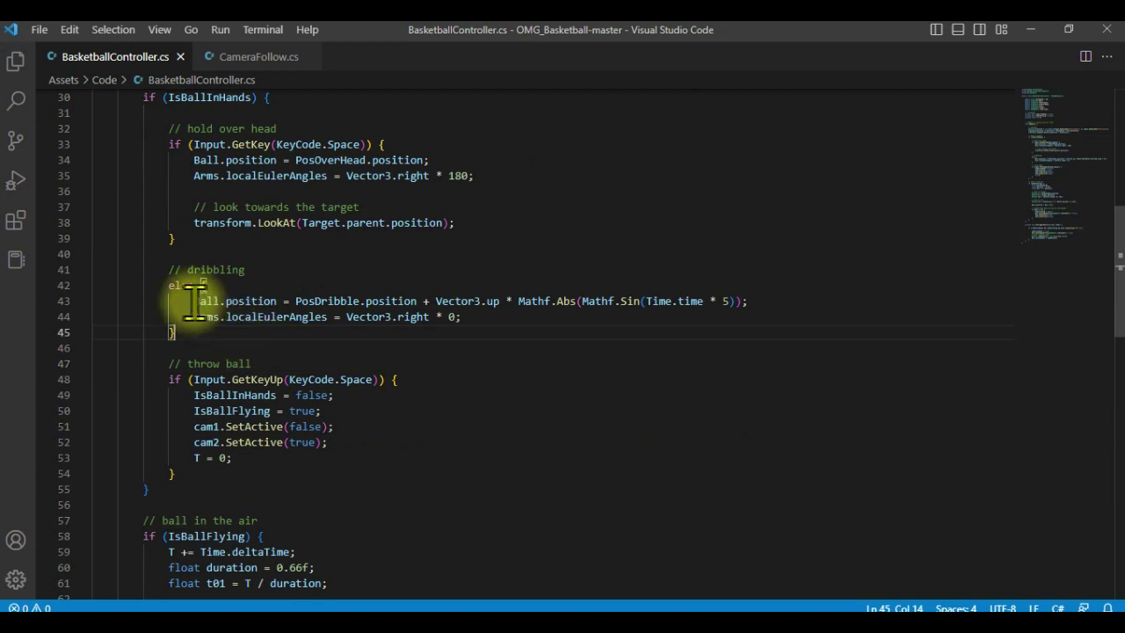
Highlight the dribbling lines: Ball.position set from PosDribble.position plus the bounce formula.
{"action": "left_click_drag", "start_coordinate": [193, 301], "coordinate": [289, 301]}
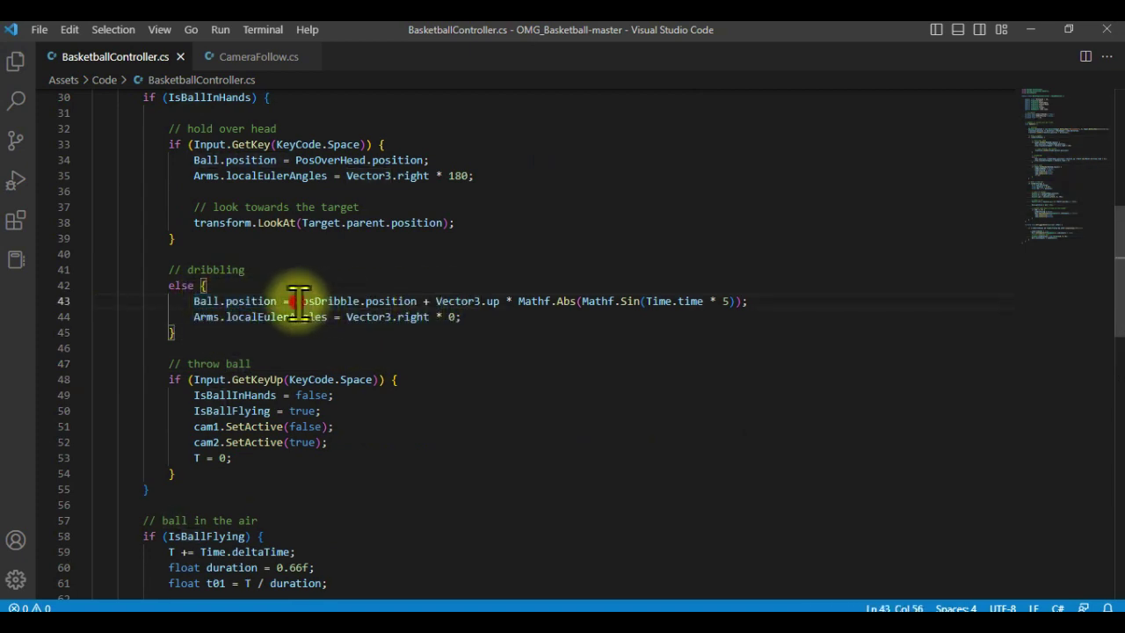
{"action": "left_click_drag", "start_coordinate": [297, 301], "coordinate": [425, 303]}
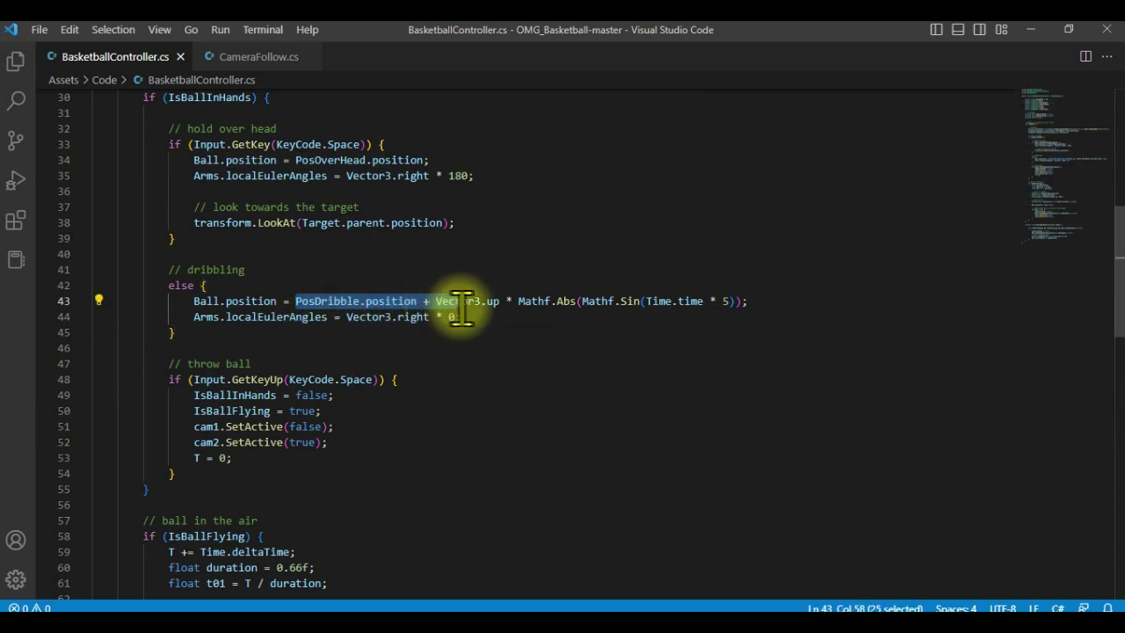
{"action": "left_click_drag", "start_coordinate": [526, 303], "coordinate": [666, 301]}
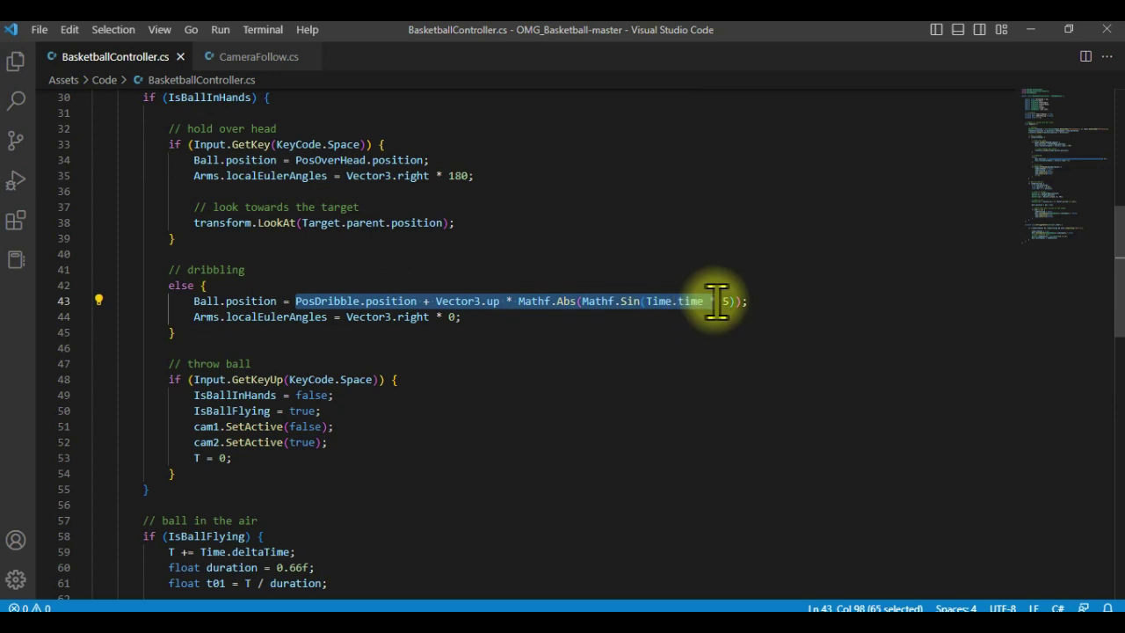
{"action": "left_click", "coordinate": [502, 336]}
{"action": "mouse_move", "coordinate": [194, 314]}
{"action": "left_mouse_down"}
{"action": "mouse_move", "coordinate": [393, 306]}
{"action": "mouse_move", "coordinate": [429, 317]}
{"action": "left_mouse_up"}
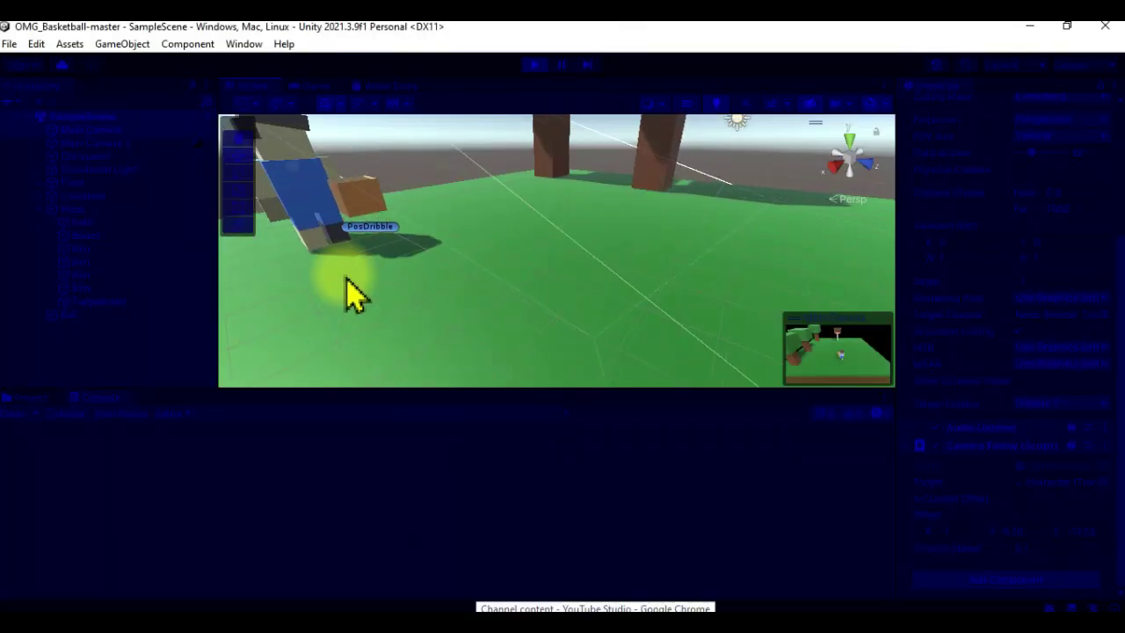
In the Game view, pause and resume the running game, then stop play mode.
{"action": "right_click", "coordinate": [439, 284]}
{"action": "left_click", "coordinate": [396, 290]}
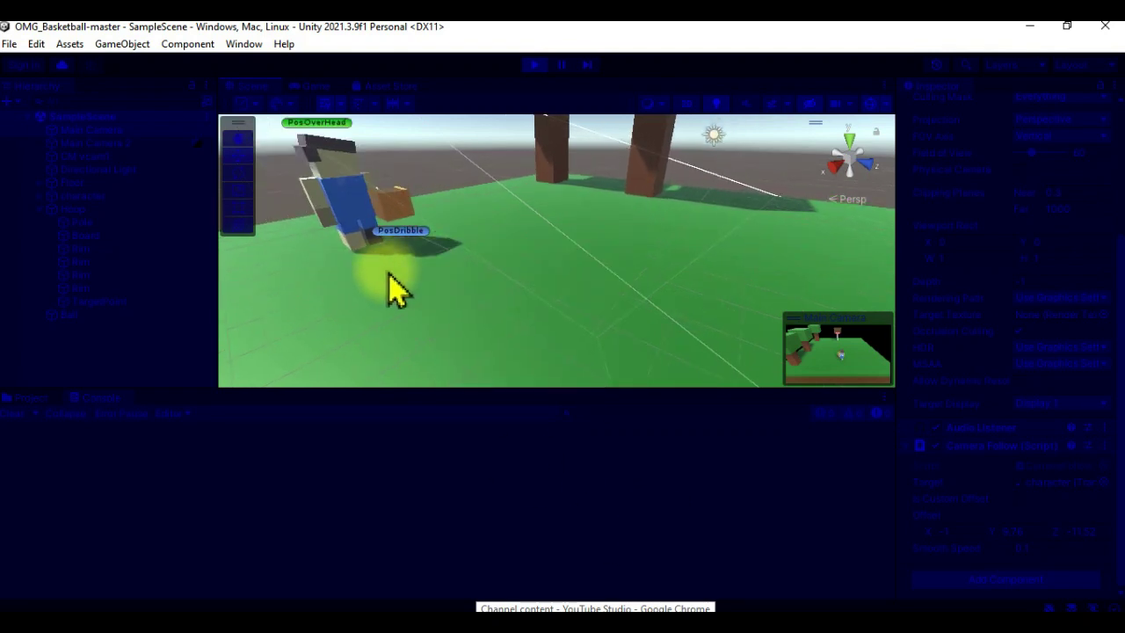
{"action": "left_click", "coordinate": [314, 85]}
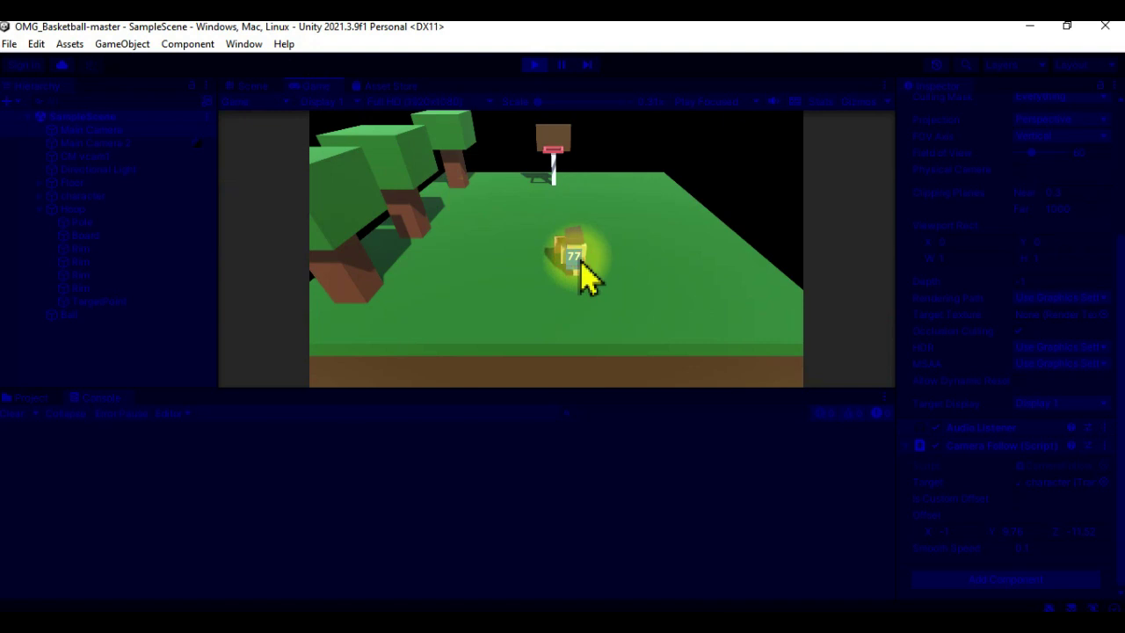
{"action": "left_click", "coordinate": [562, 64]}
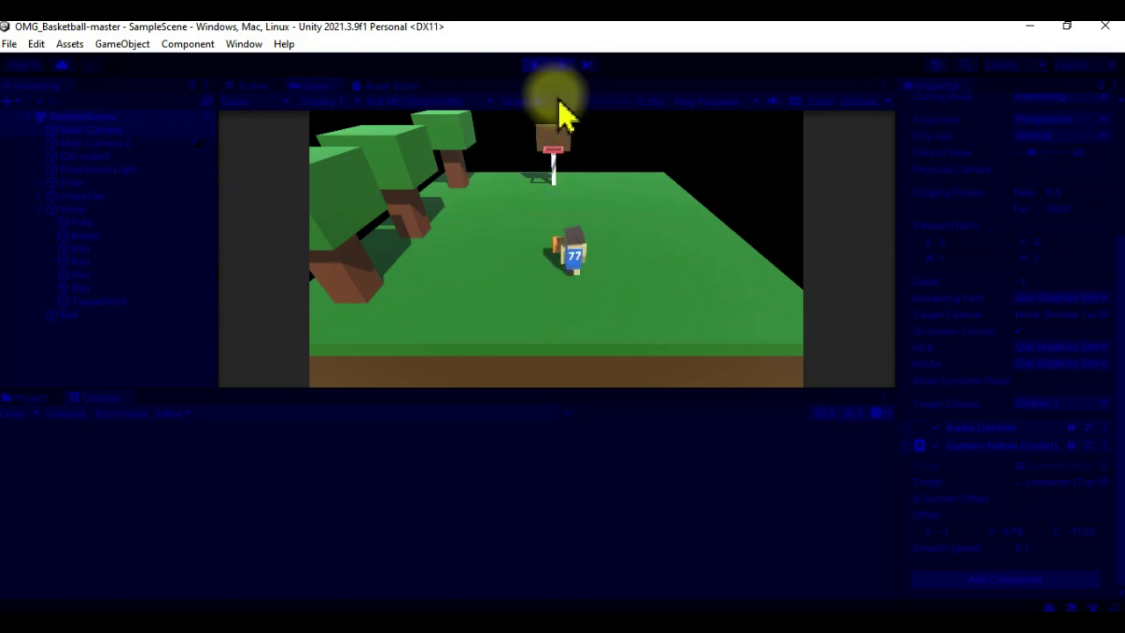
{"action": "left_click", "coordinate": [568, 67]}
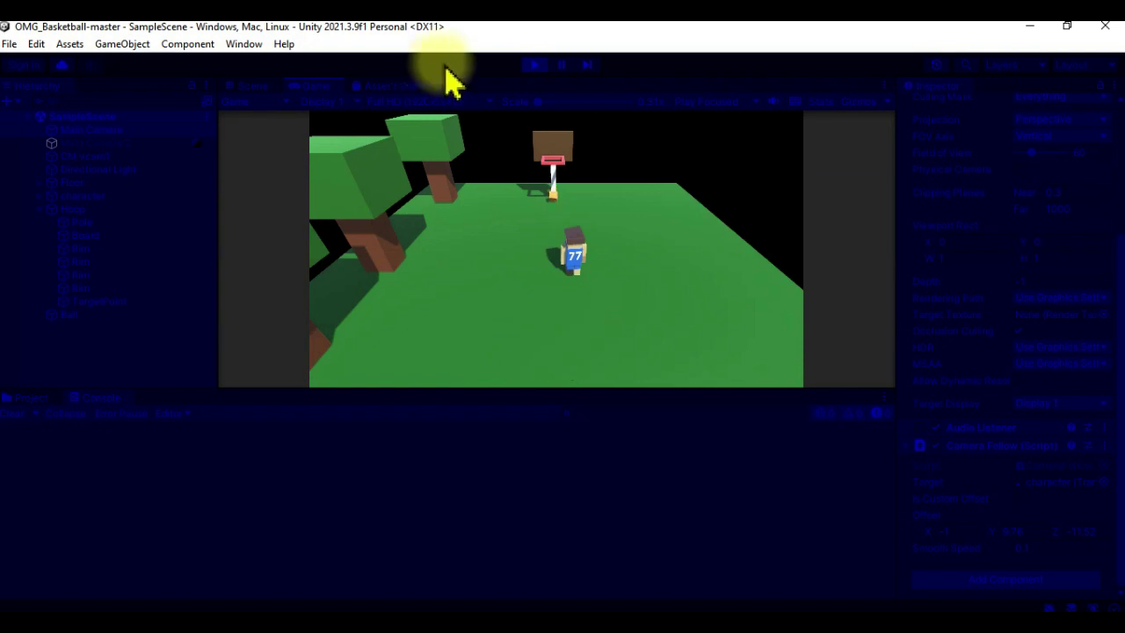
{"action": "left_click", "coordinate": [536, 66]}
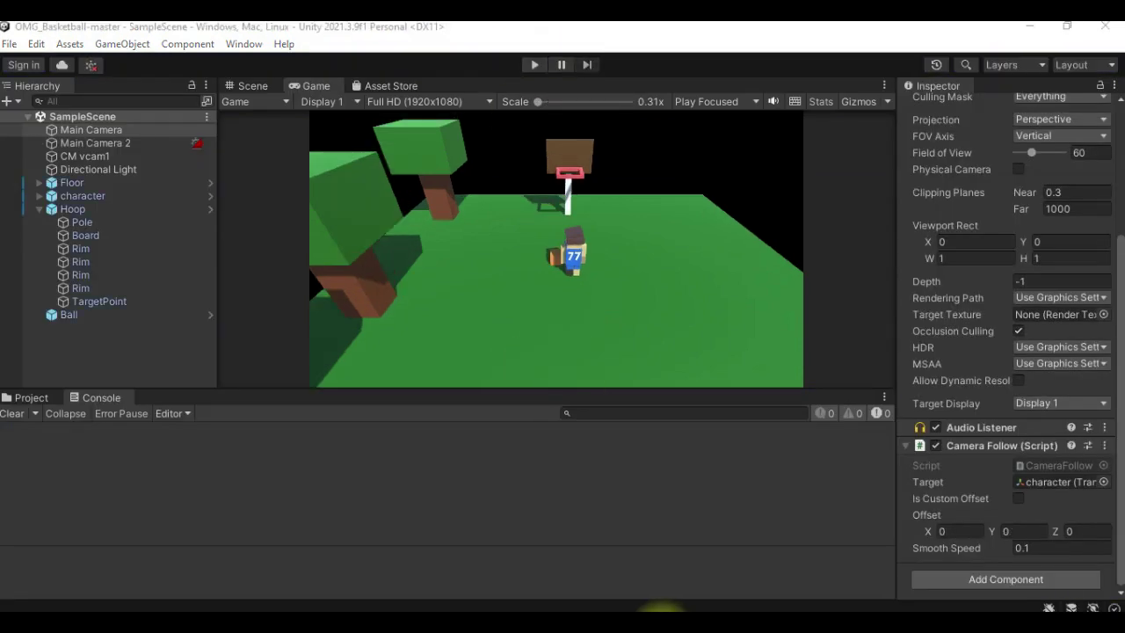
{"action": "left_click", "coordinate": [663, 608]}
Highlight the hold-over-head code: the ball-over-head position and arms rotation lines.
{"action": "left_click", "coordinate": [367, 244]}
{"action": "scroll", "coordinate": [313, 239], "scroll_direction": "up", "scroll_amount": 1}
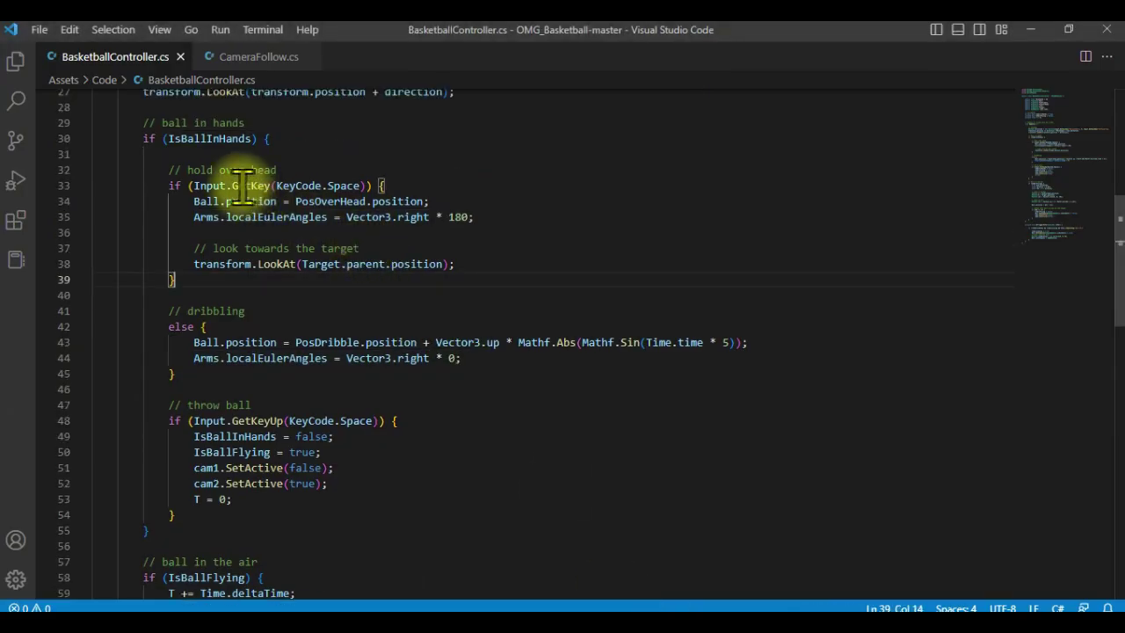
{"action": "scroll", "coordinate": [251, 202], "scroll_direction": "down", "scroll_amount": 1}
{"action": "scroll", "coordinate": [262, 220], "scroll_direction": "down", "scroll_amount": 2}
{"action": "left_click", "coordinate": [410, 344]}
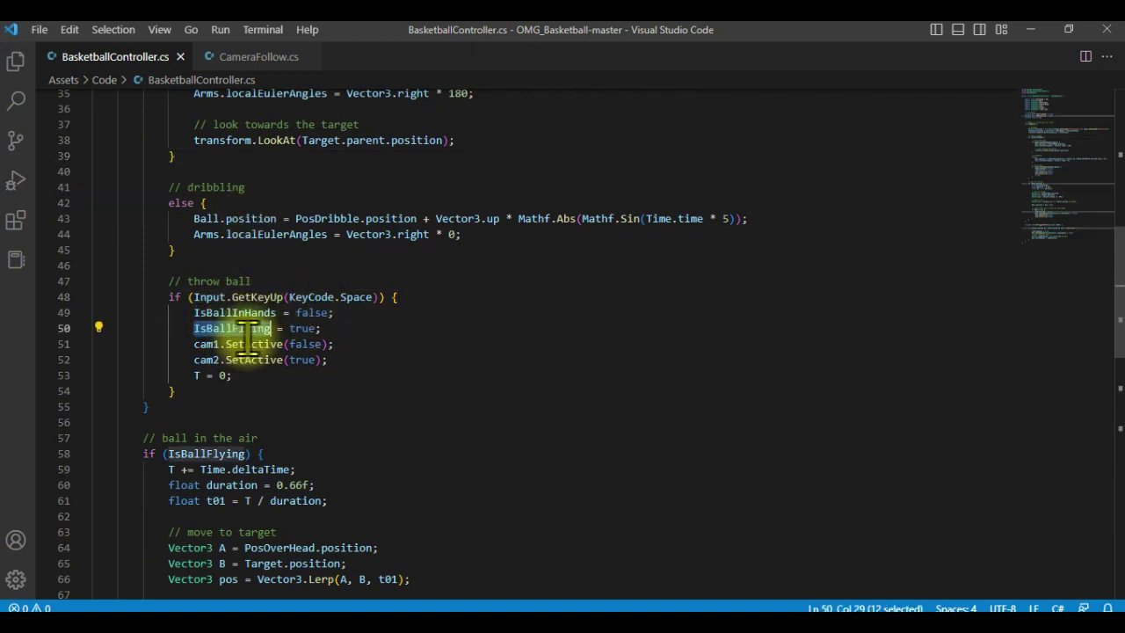
{"action": "scroll", "coordinate": [317, 263], "scroll_direction": "up", "scroll_amount": 3}
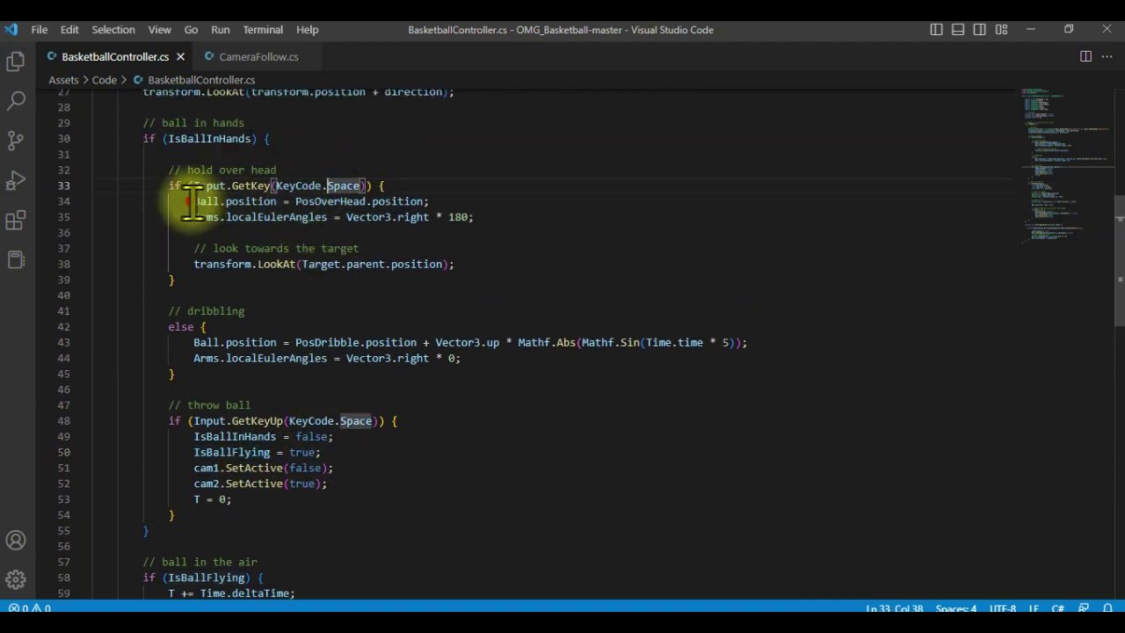
{"action": "left_click_drag", "start_coordinate": [193, 201], "coordinate": [391, 201]}
{"action": "left_click_drag", "start_coordinate": [193, 217], "coordinate": [474, 217]}
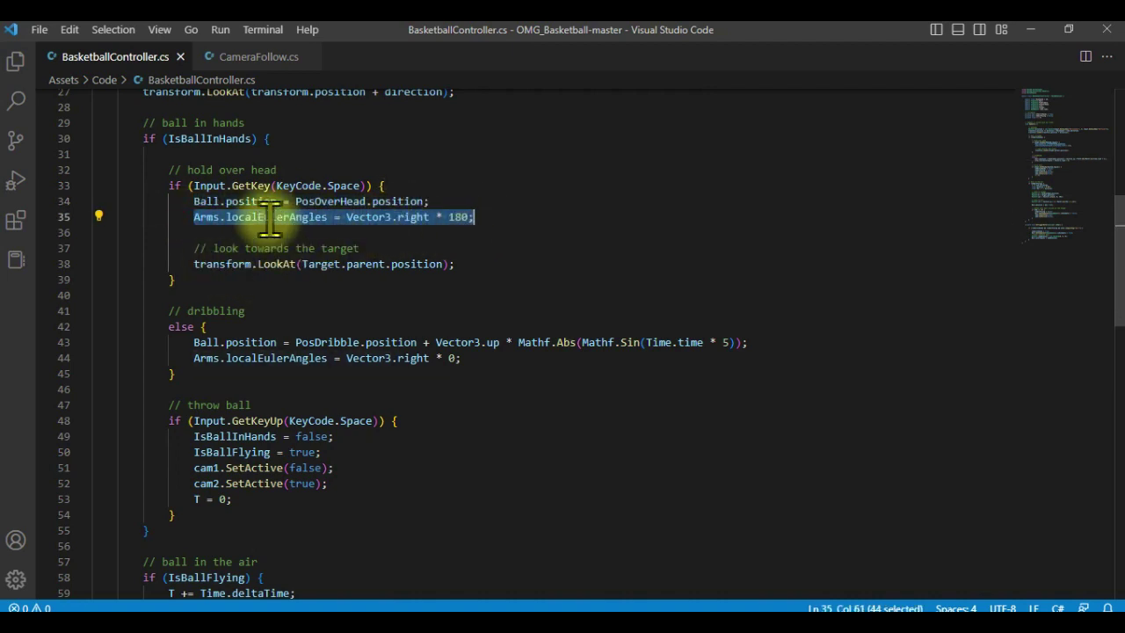
Highlight the throw-ball block setting IsBallFlying, swapping cam1 for cam2 and resetting T.
{"action": "scroll", "coordinate": [268, 304], "scroll_direction": "down", "scroll_amount": 2}
{"action": "scroll", "coordinate": [294, 330], "scroll_direction": "down", "scroll_amount": 1}
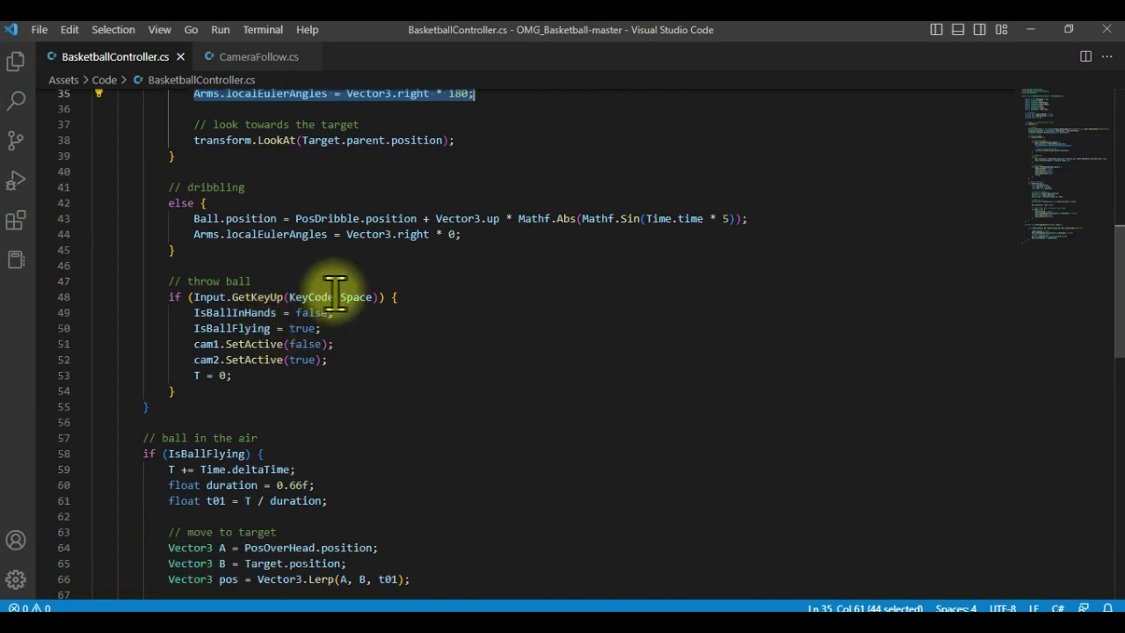
{"action": "left_click_drag", "start_coordinate": [189, 312], "coordinate": [234, 372]}
{"action": "left_click", "coordinate": [238, 375]}
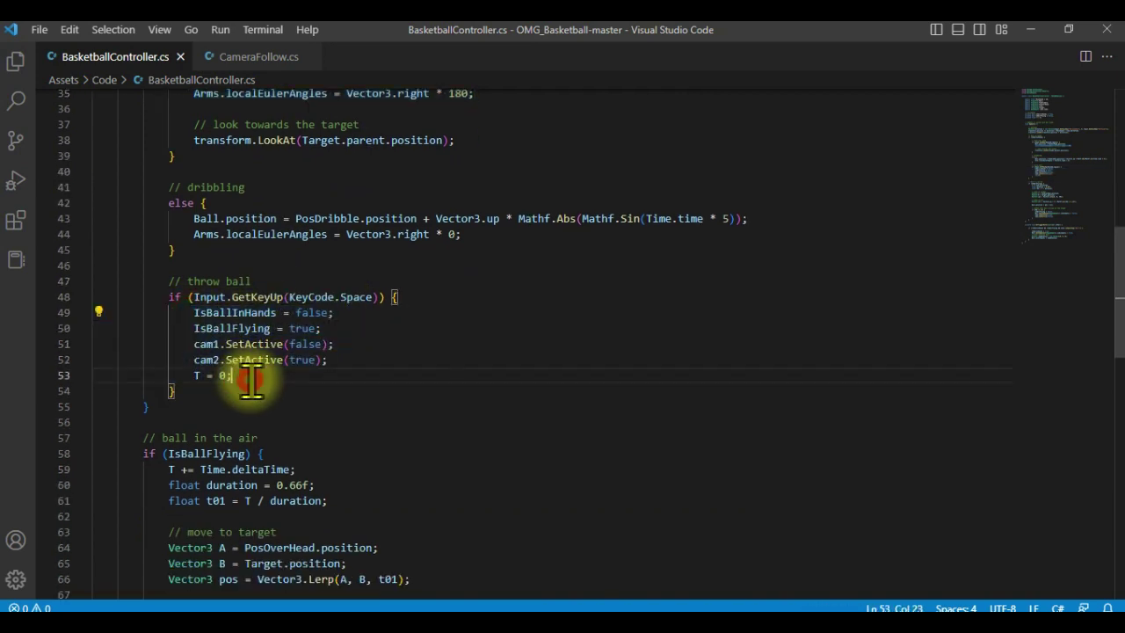
{"action": "scroll", "coordinate": [238, 374], "scroll_direction": "down", "scroll_amount": 4}
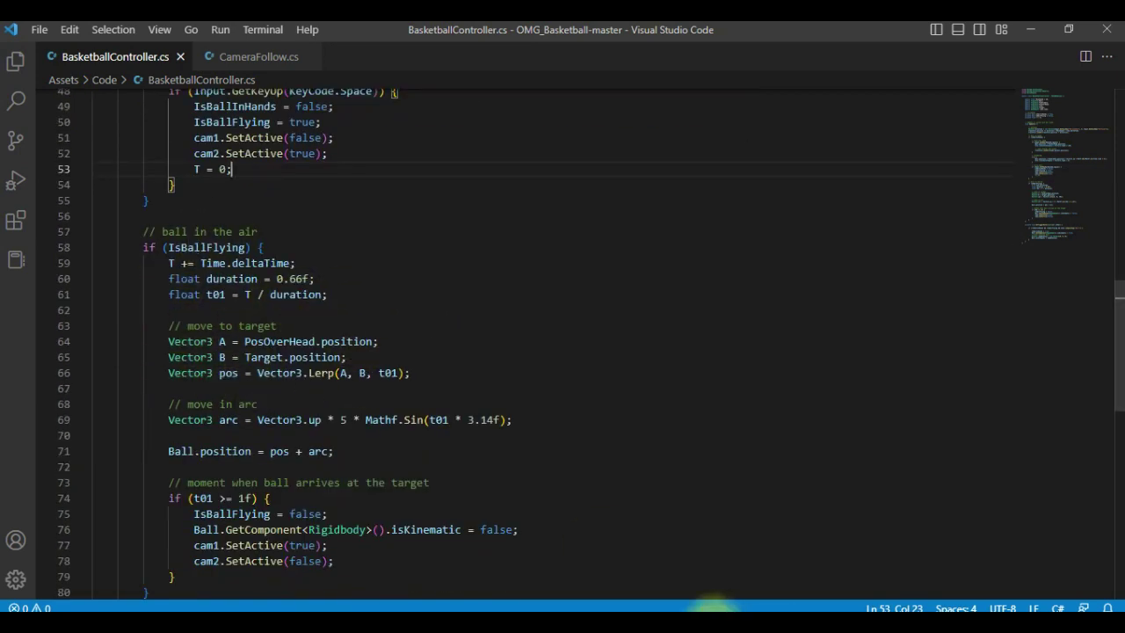